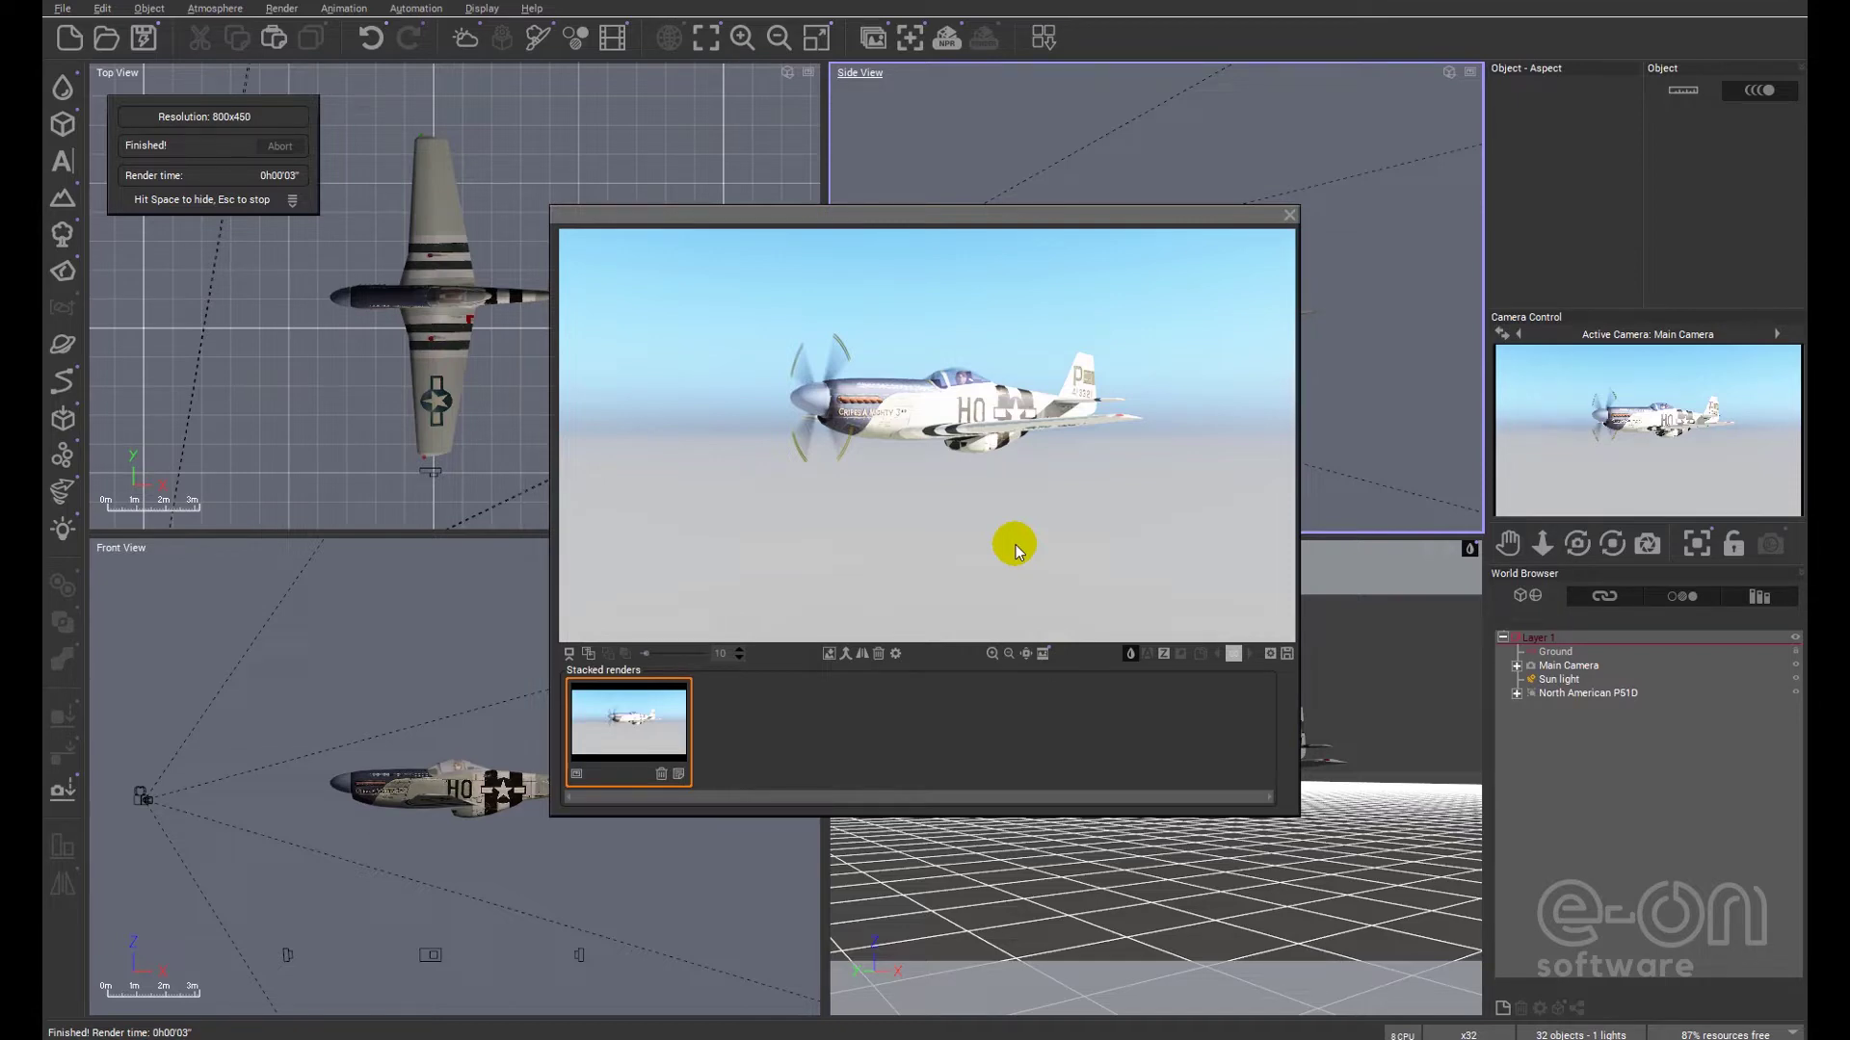
Step: Close the finished 800x450 render window of the P-51D
{"action": "left_click", "coordinate": [1288, 216]}
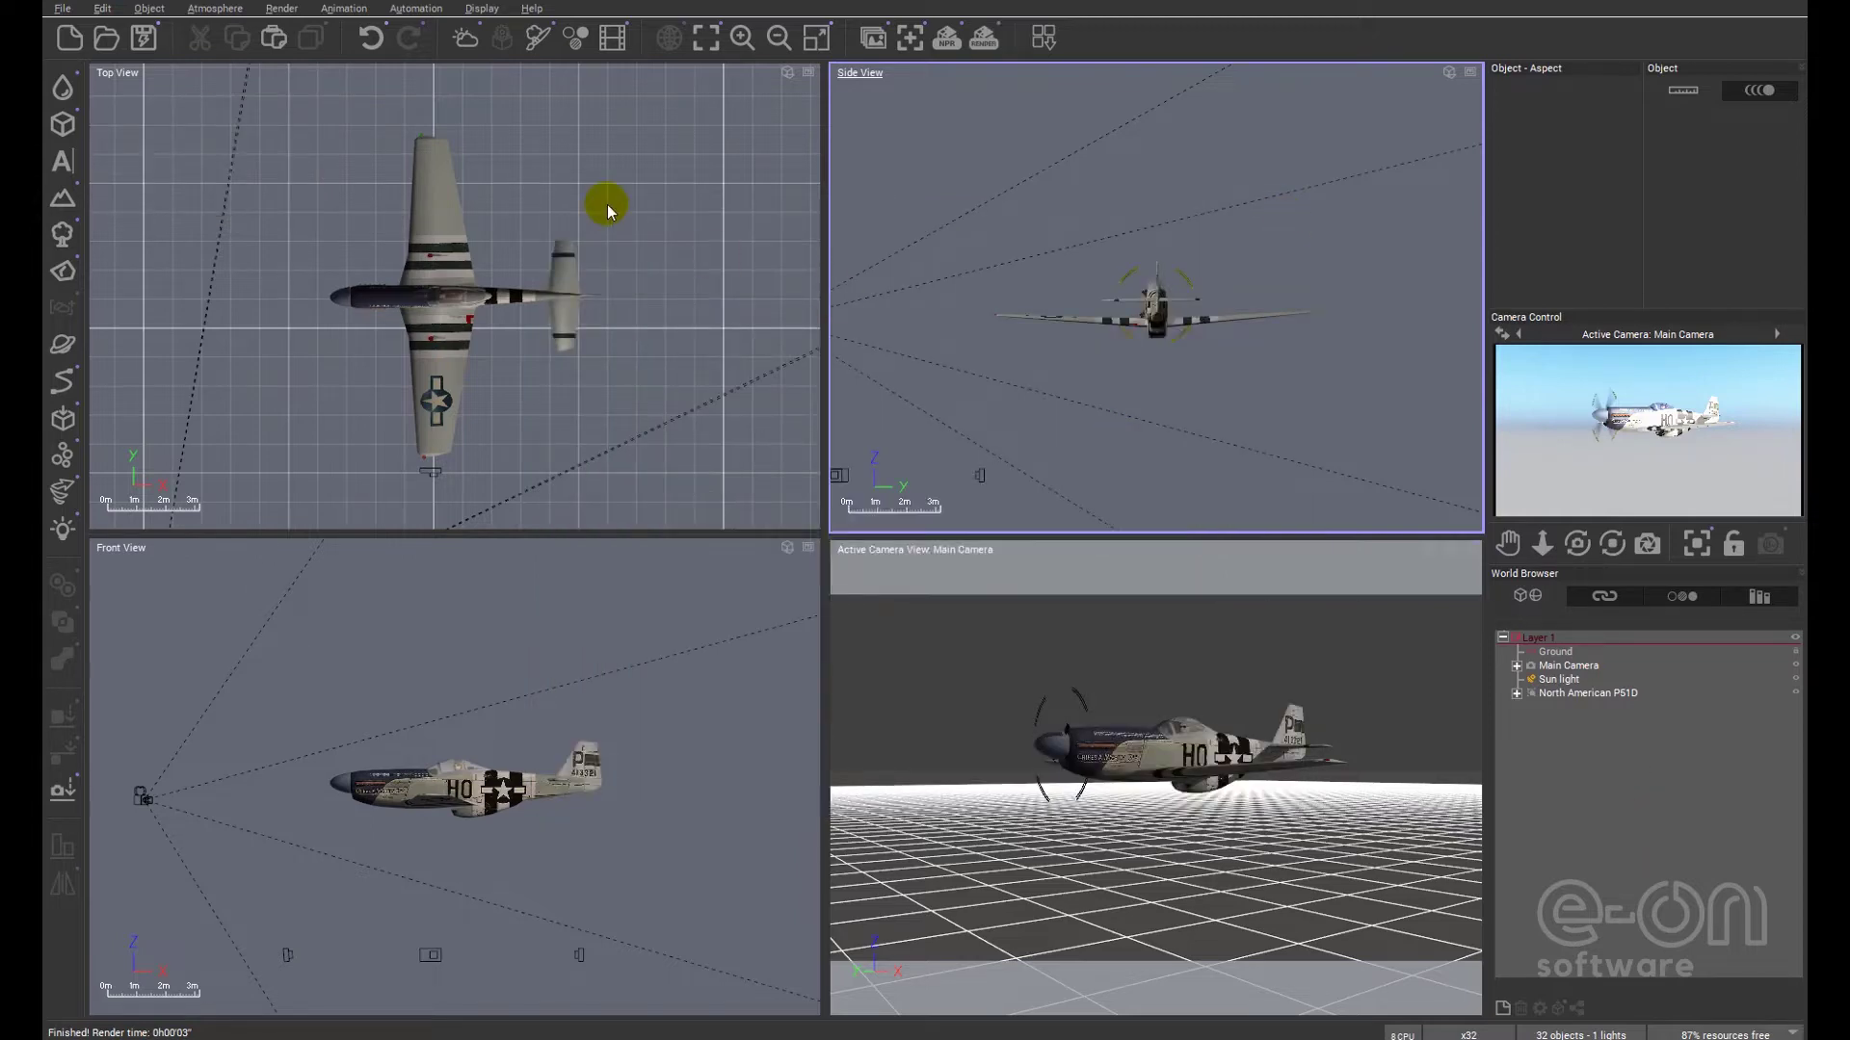
Step: Show the timeline and untick 'Display this Wizard' in the Animation Wizard before closing it
{"action": "left_click", "coordinate": [612, 45]}
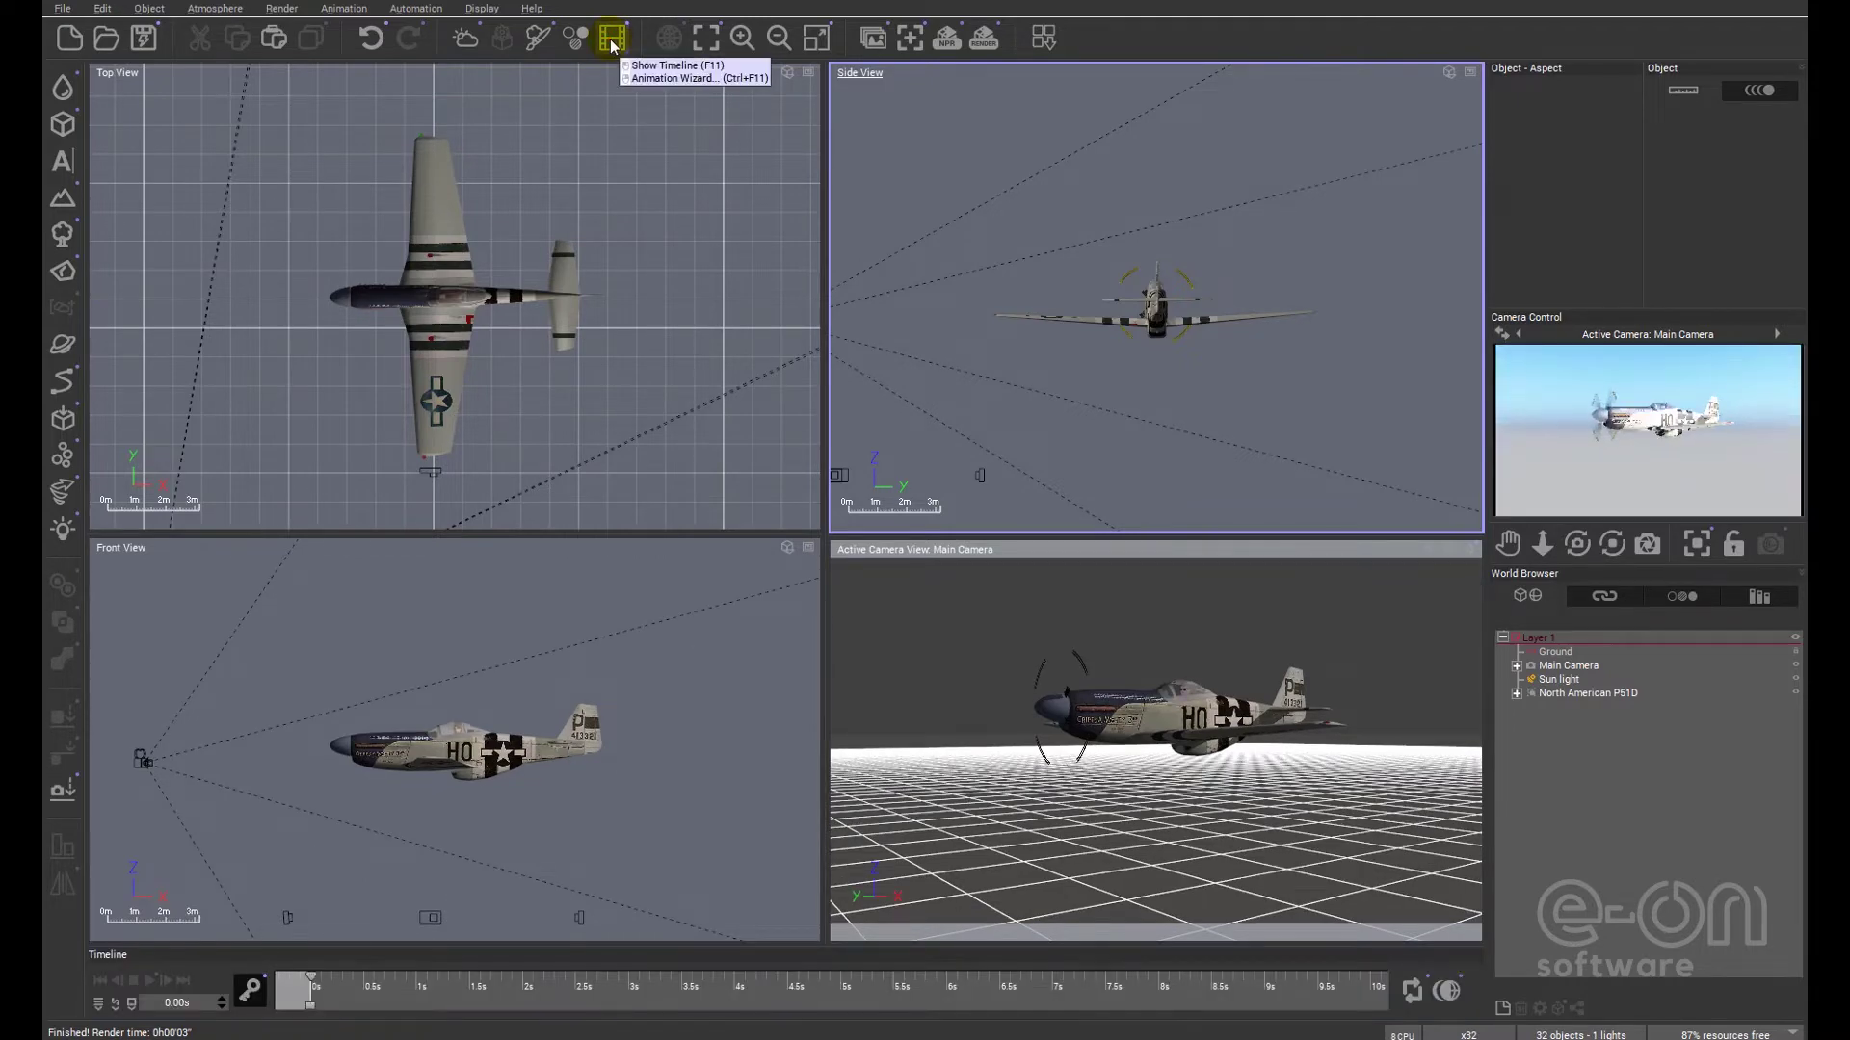
{"action": "right_click", "coordinate": [613, 46]}
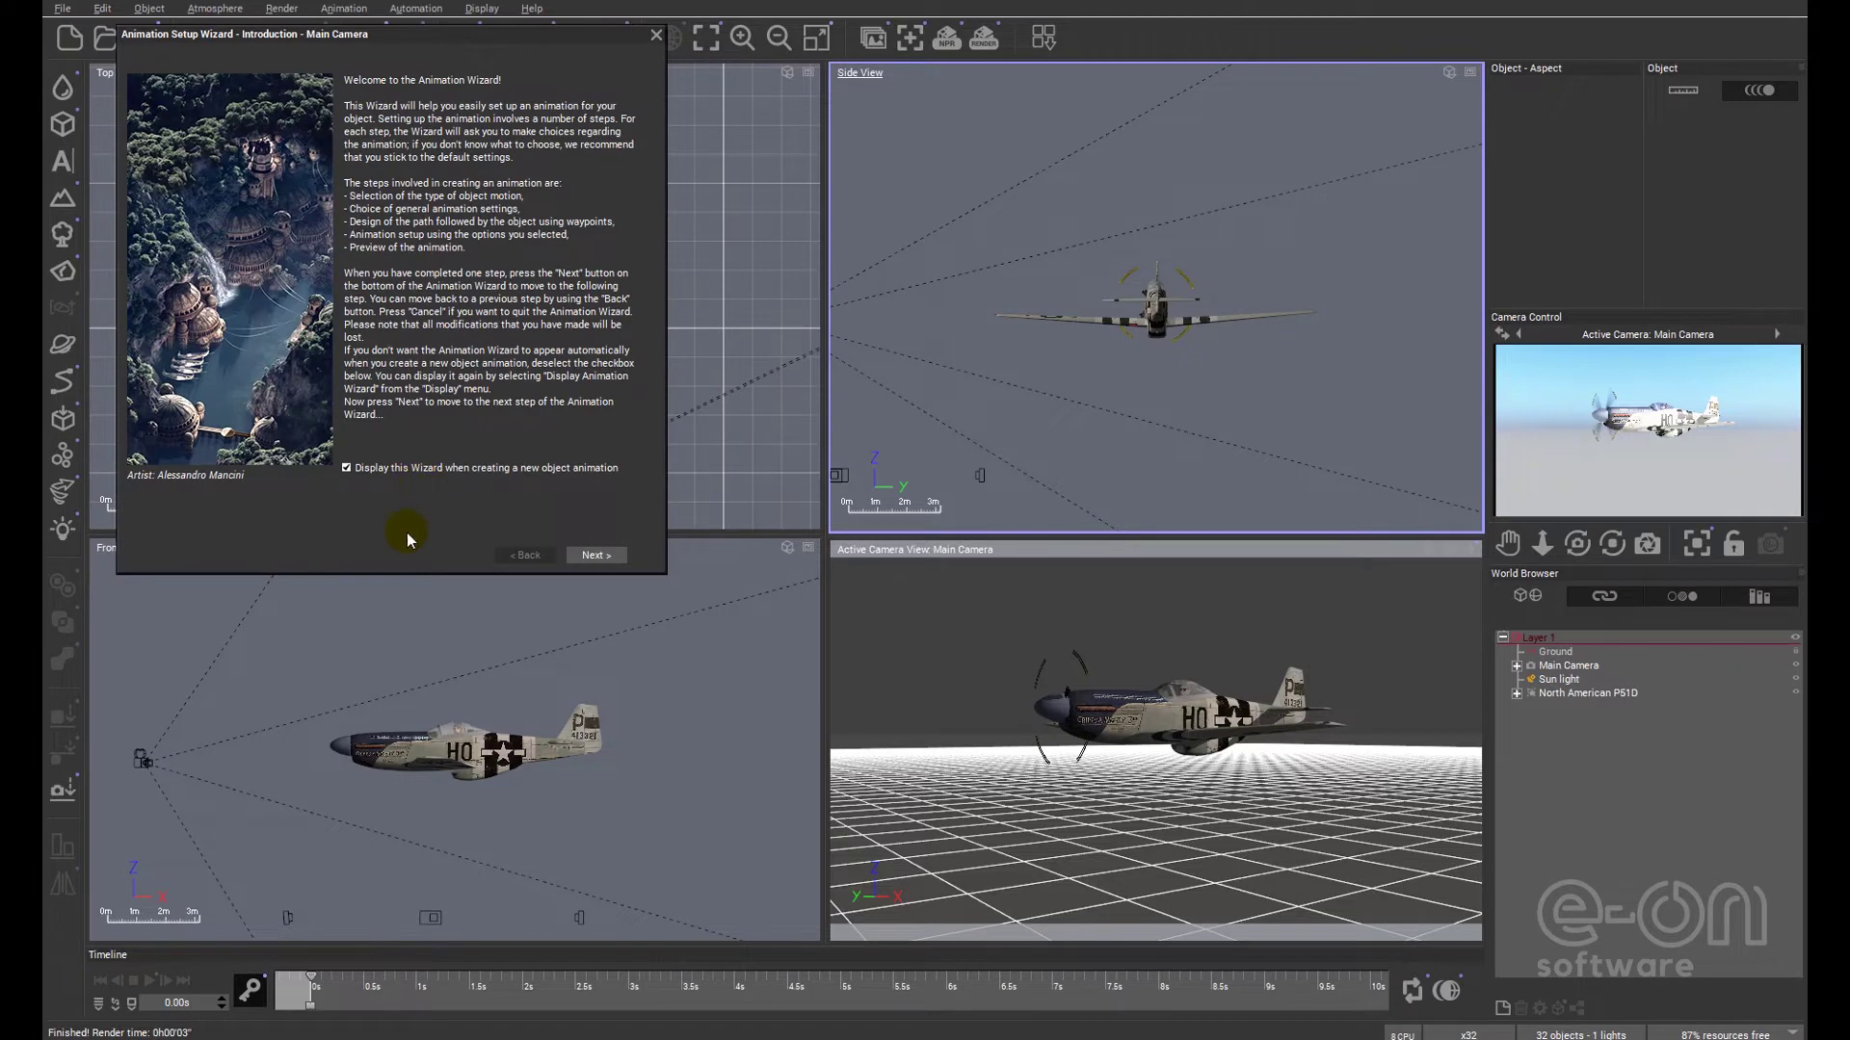
{"action": "left_click", "coordinate": [347, 468]}
{"action": "left_click", "coordinate": [524, 555]}
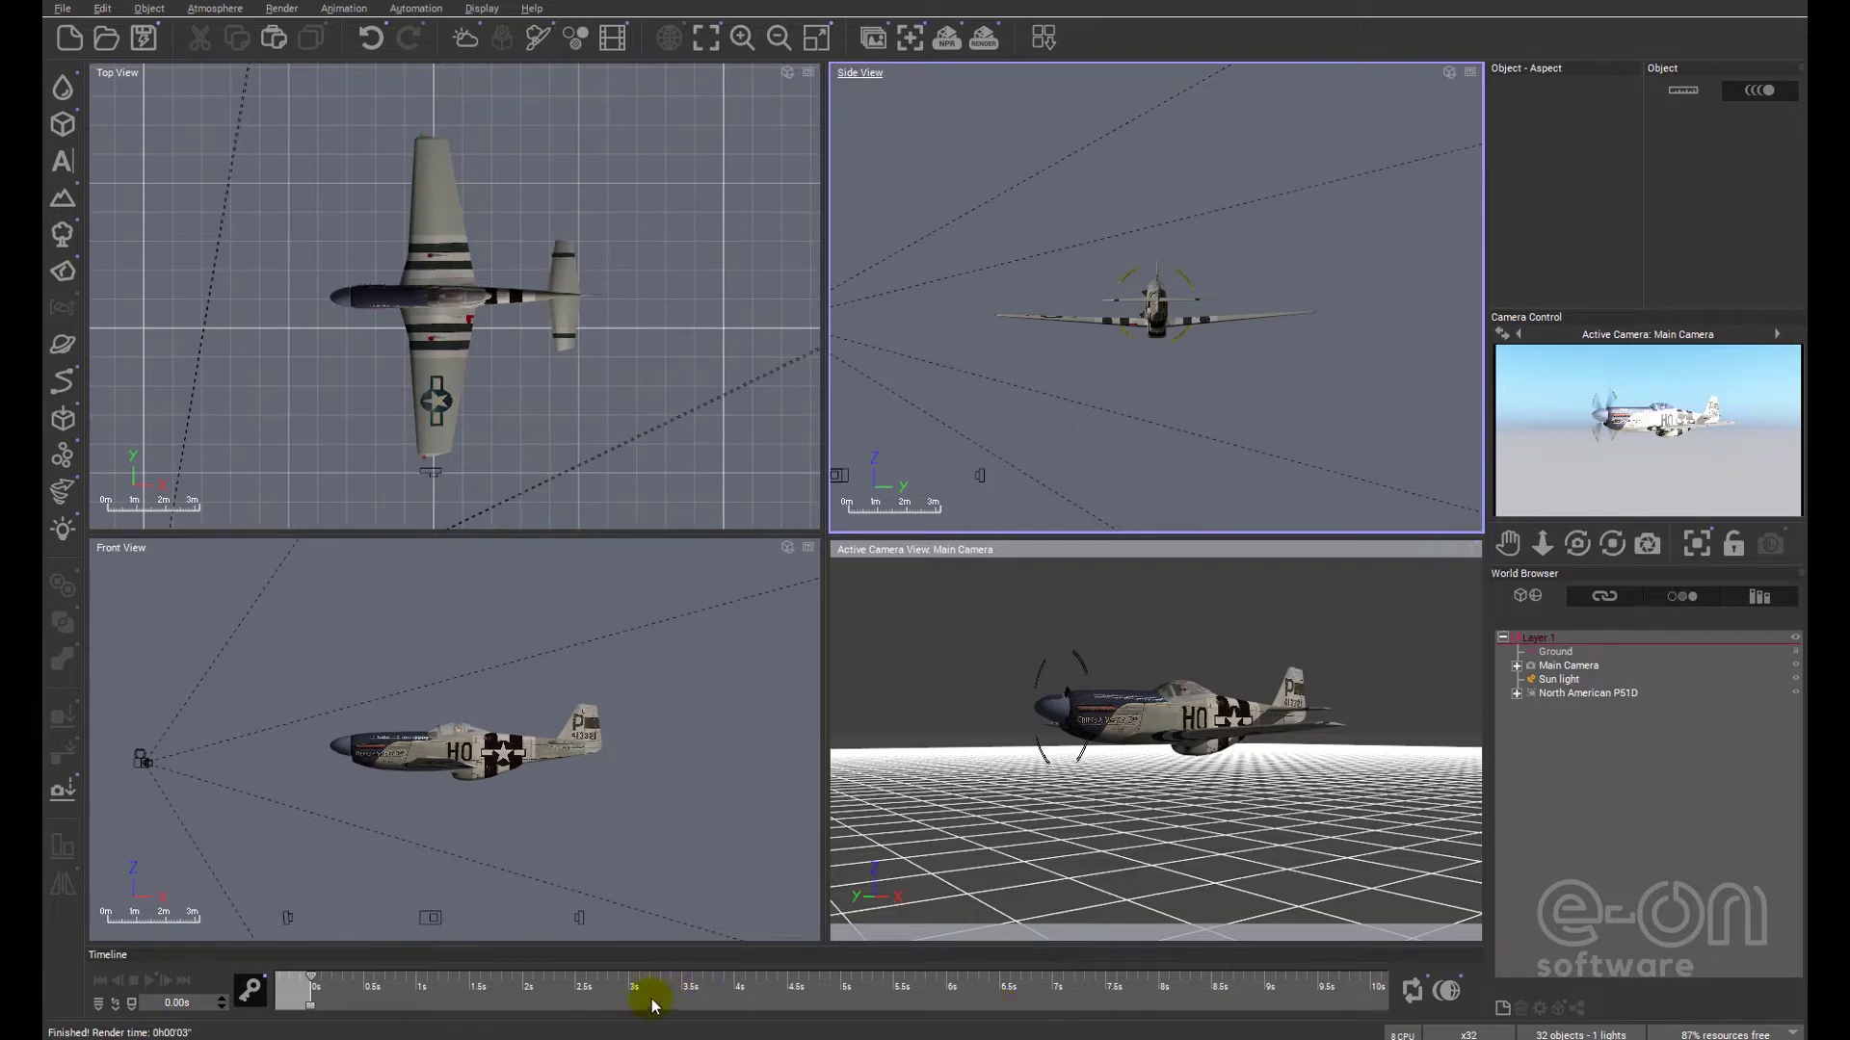
Step: Set the animation end at the 5-second mark on the timeline ruler
{"action": "right_click", "coordinate": [651, 1002]}
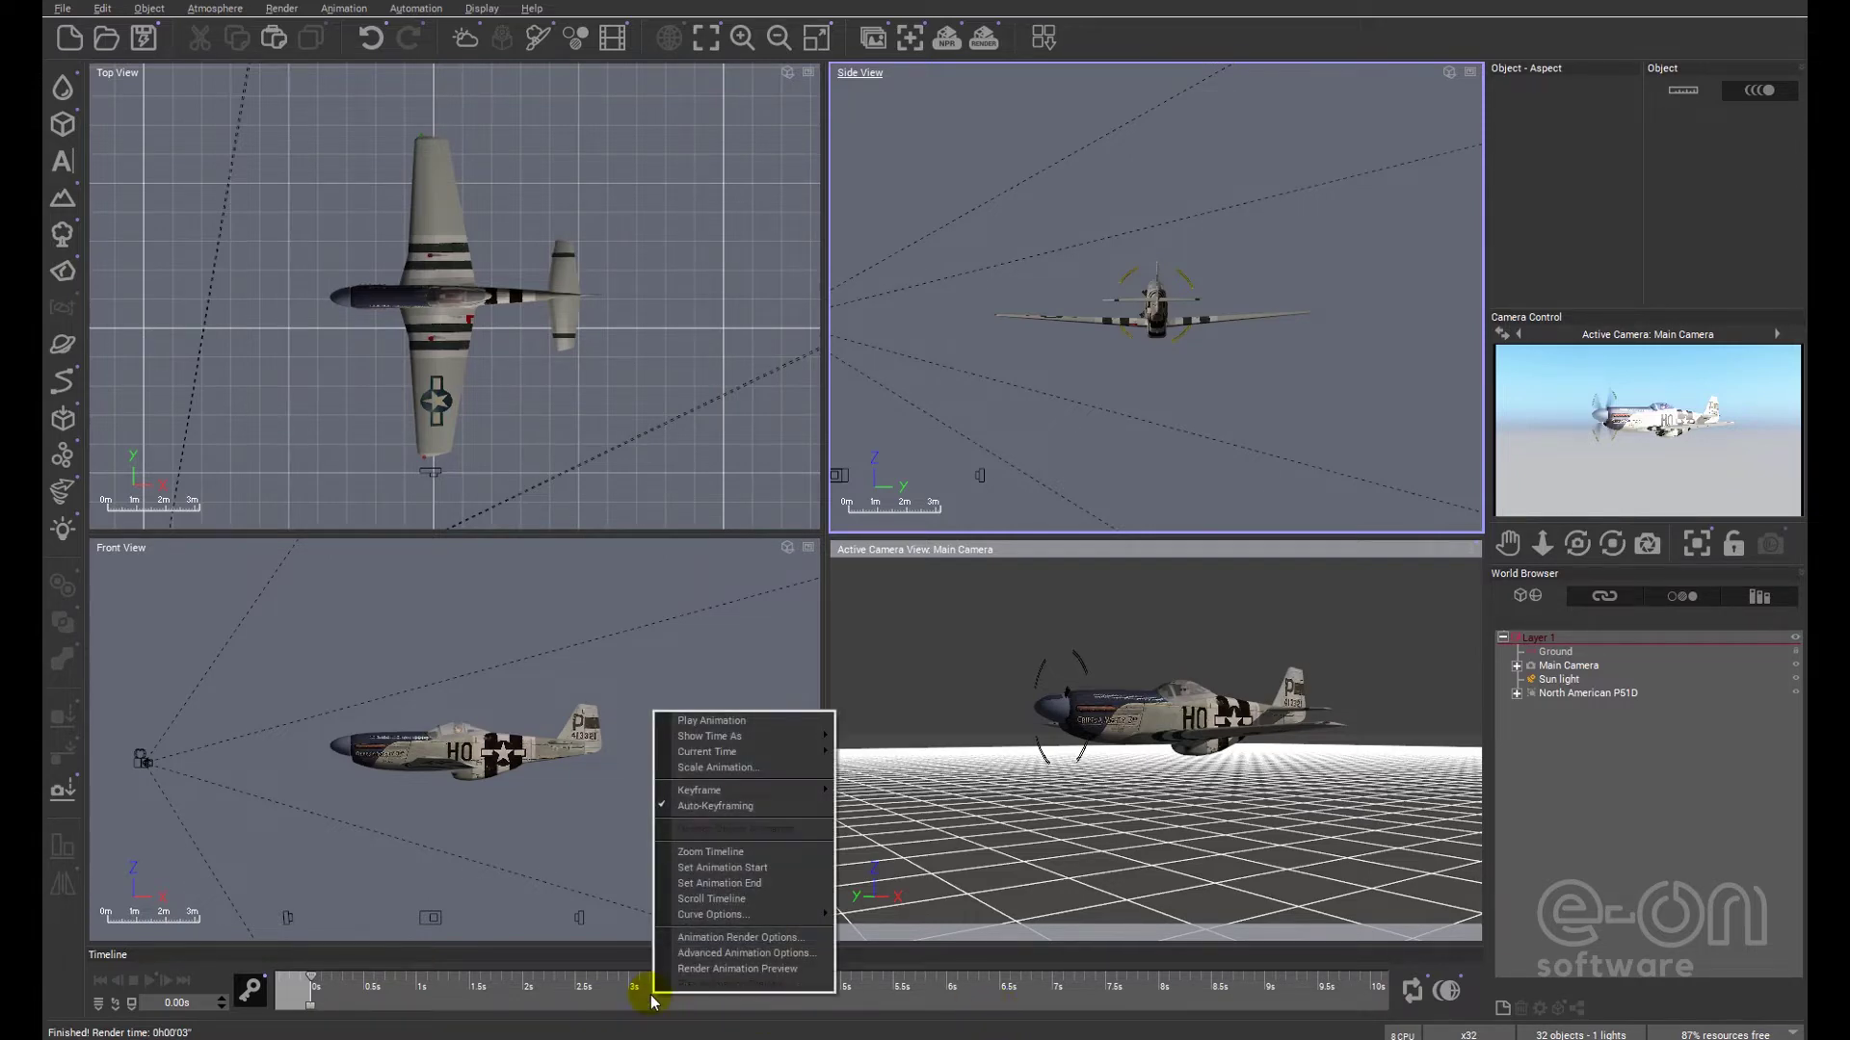
{"action": "left_click", "coordinate": [726, 883]}
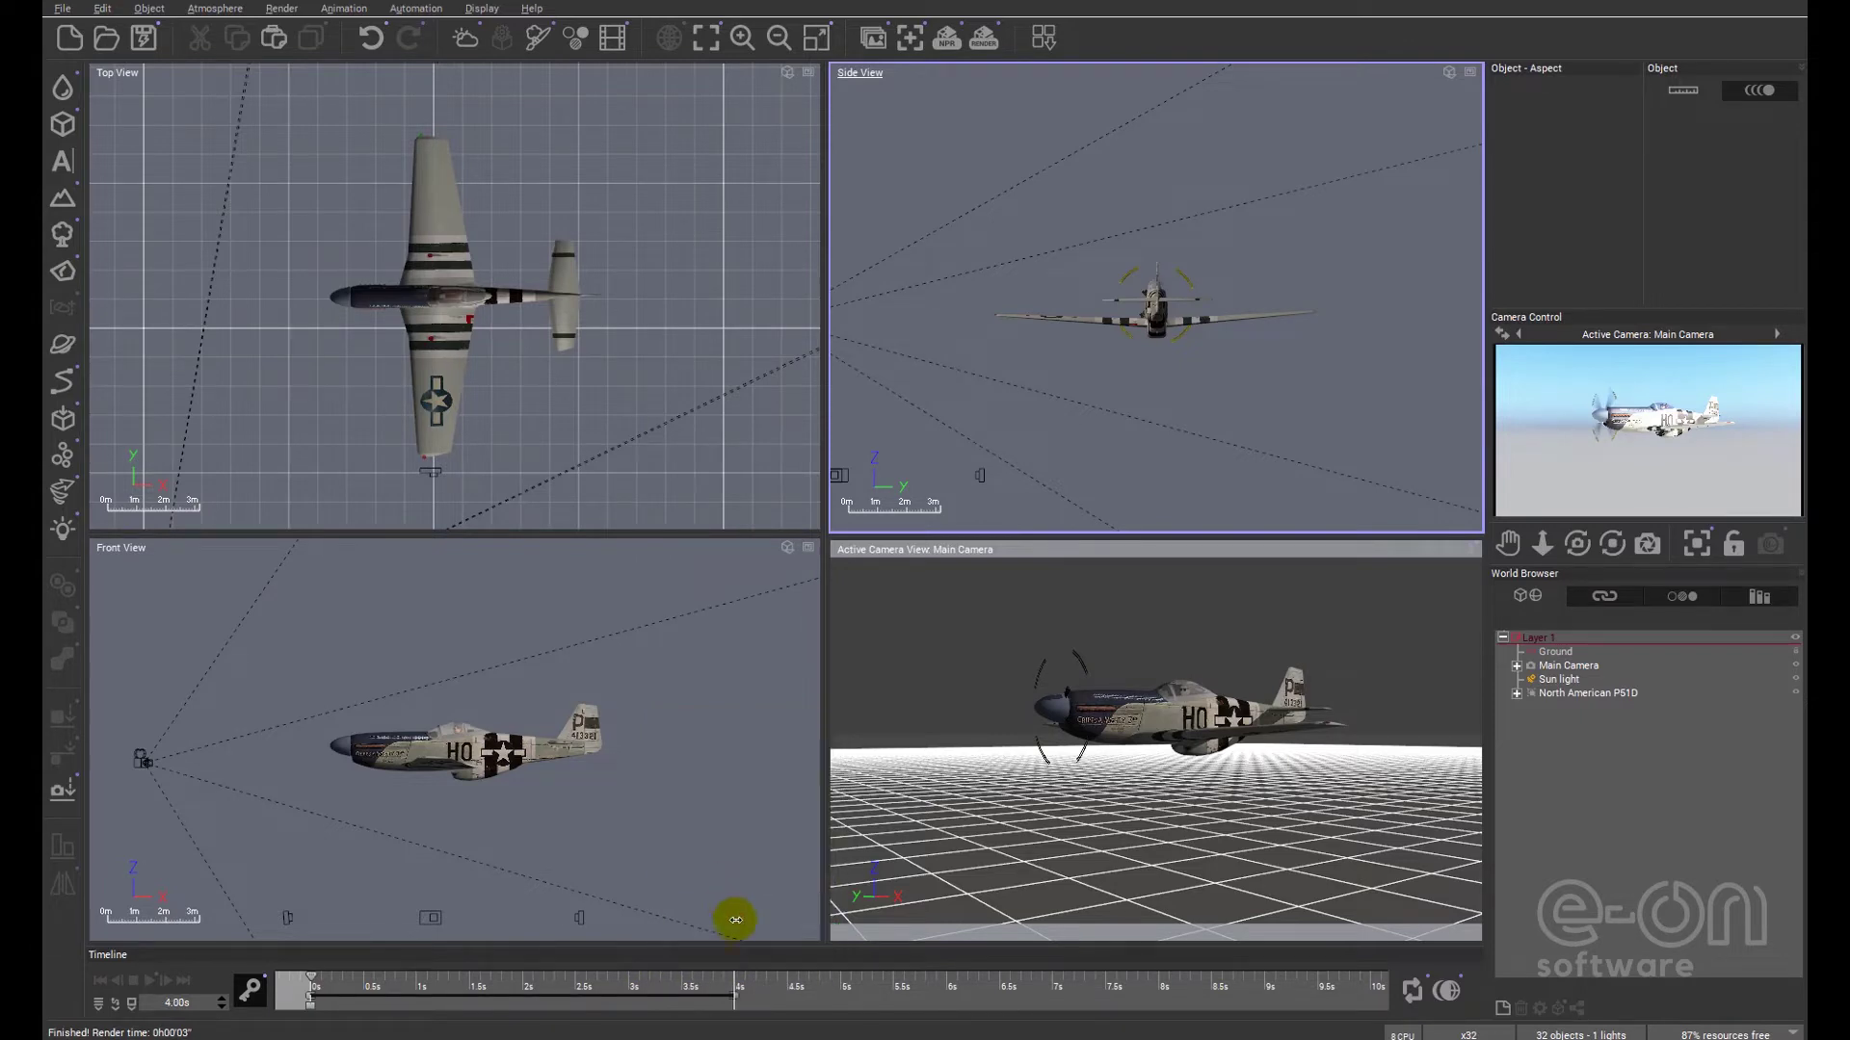
{"action": "left_click_drag", "start_coordinate": [842, 1014], "coordinate": [841, 1009]}
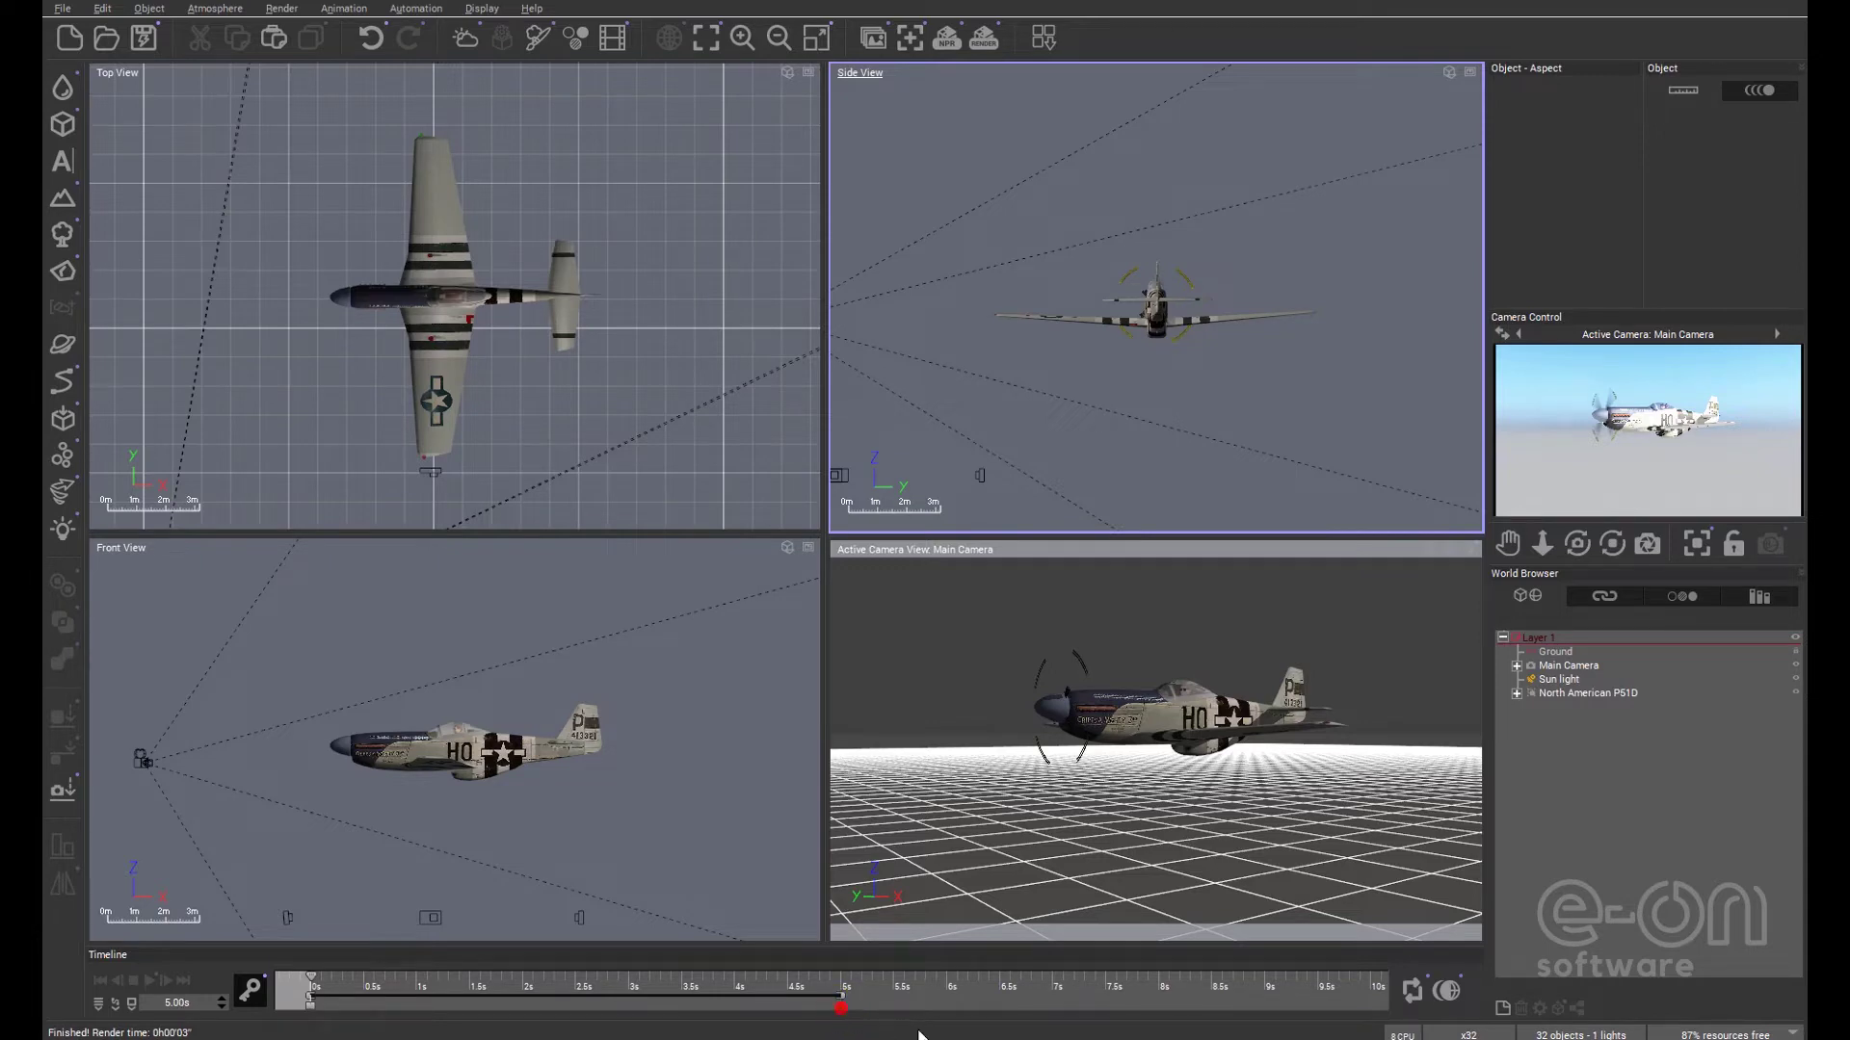
Step: Select the North American P51D and drag it right along X, out of the camera's shot
{"action": "right_click", "coordinate": [309, 1007]}
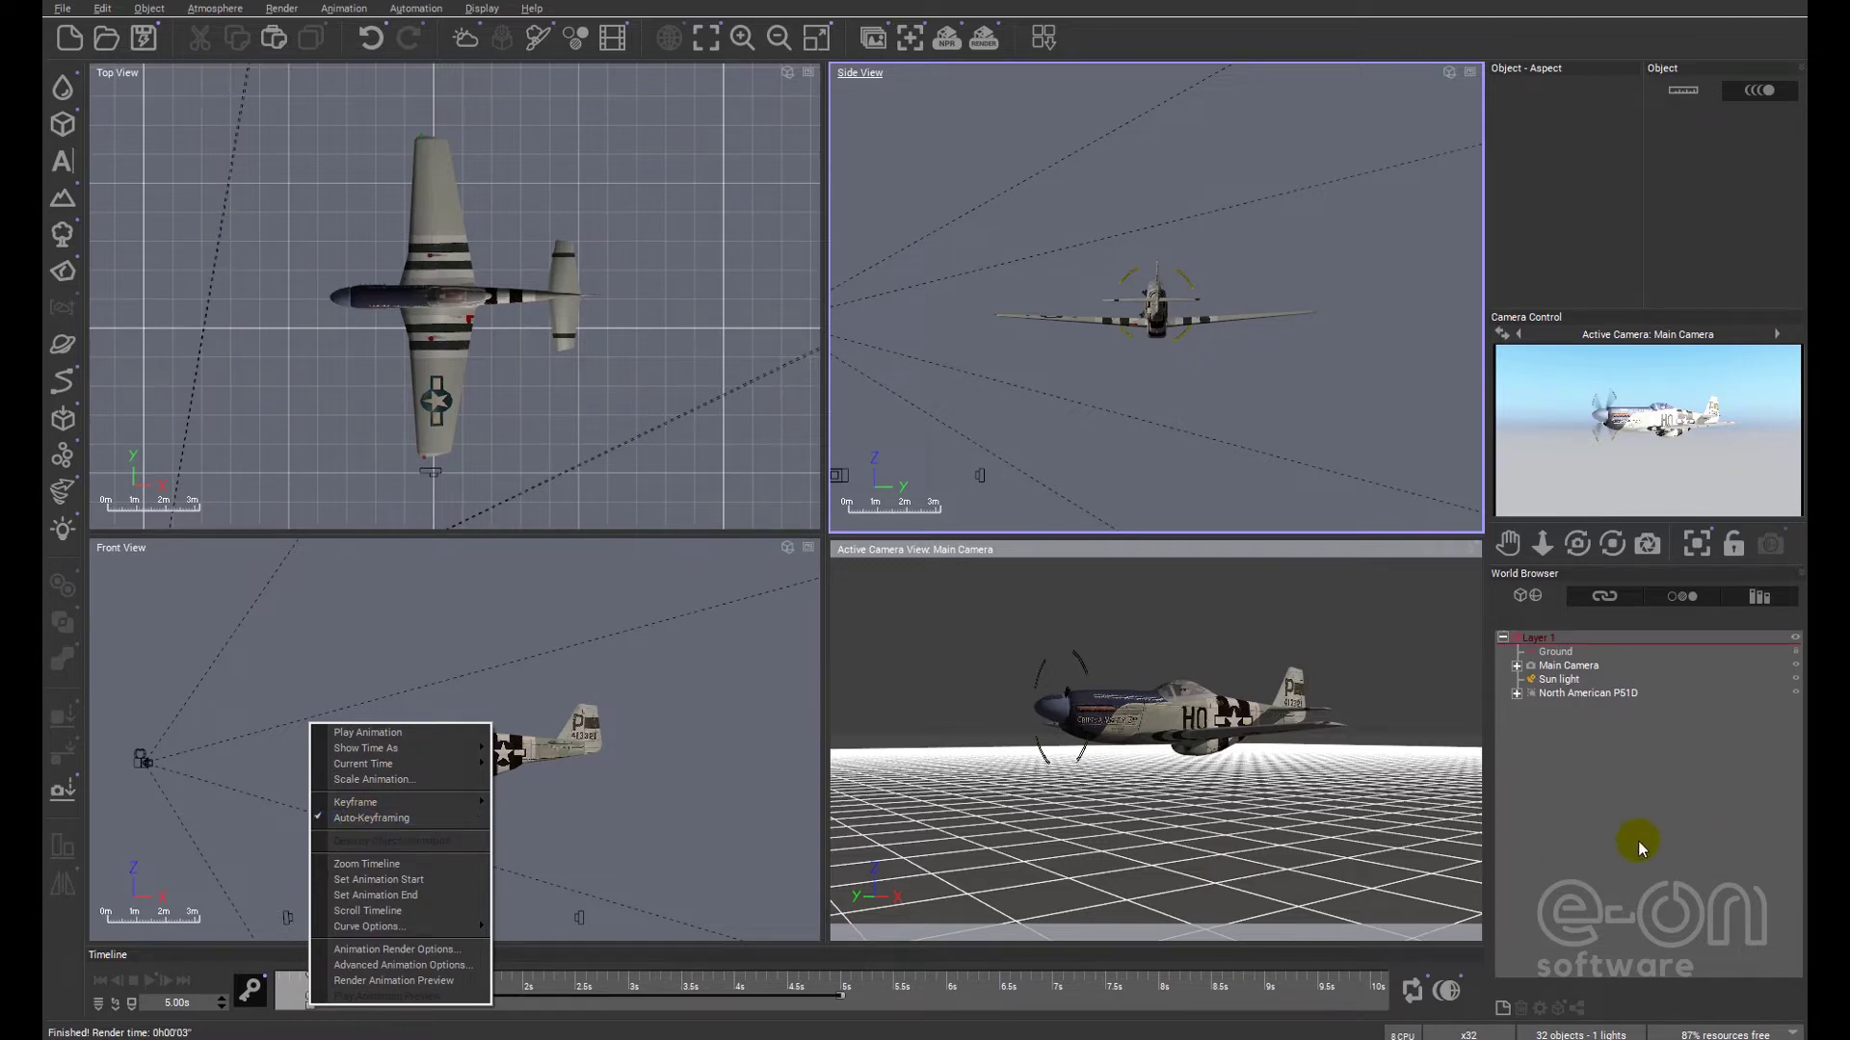
{"action": "left_click", "coordinate": [1558, 779]}
{"action": "left_click", "coordinate": [1561, 694]}
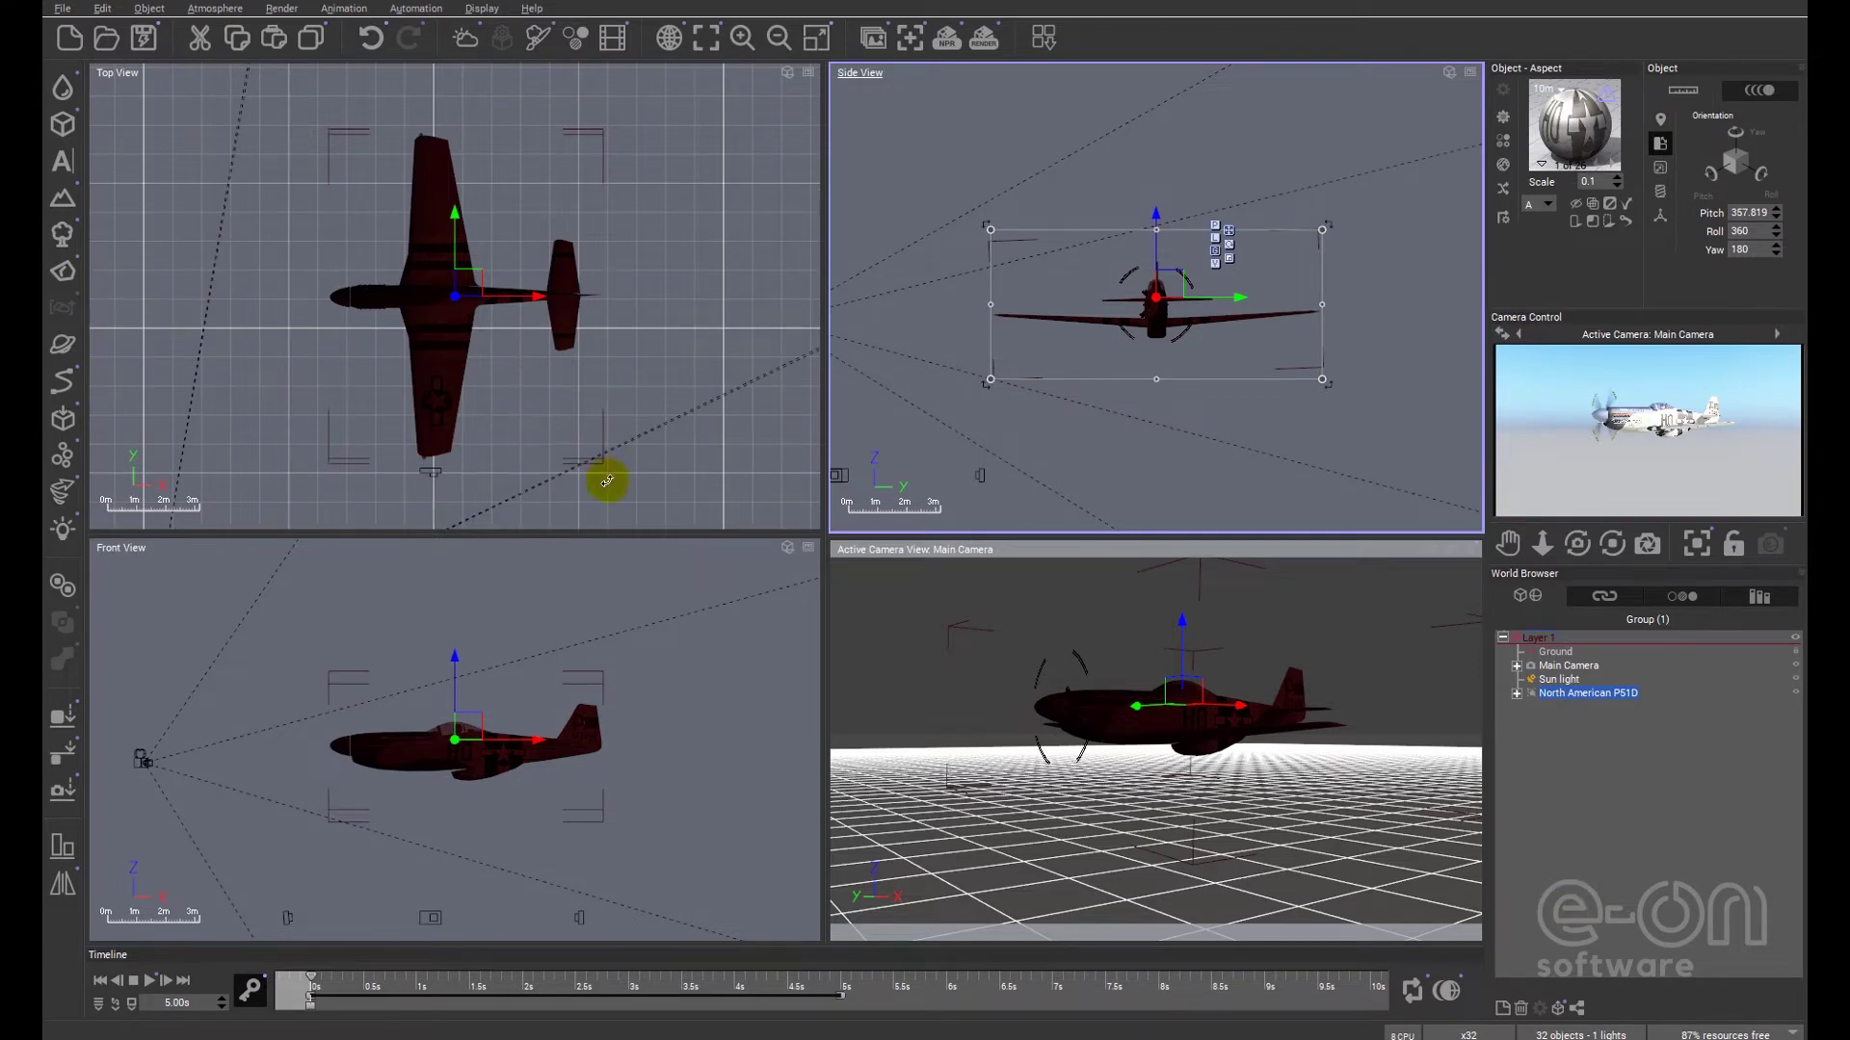
{"action": "right_click_drag", "start_coordinate": [608, 481], "coordinate": [476, 448]}
{"action": "scroll", "coordinate": [477, 448], "scroll_direction": "down", "scroll_amount": 3}
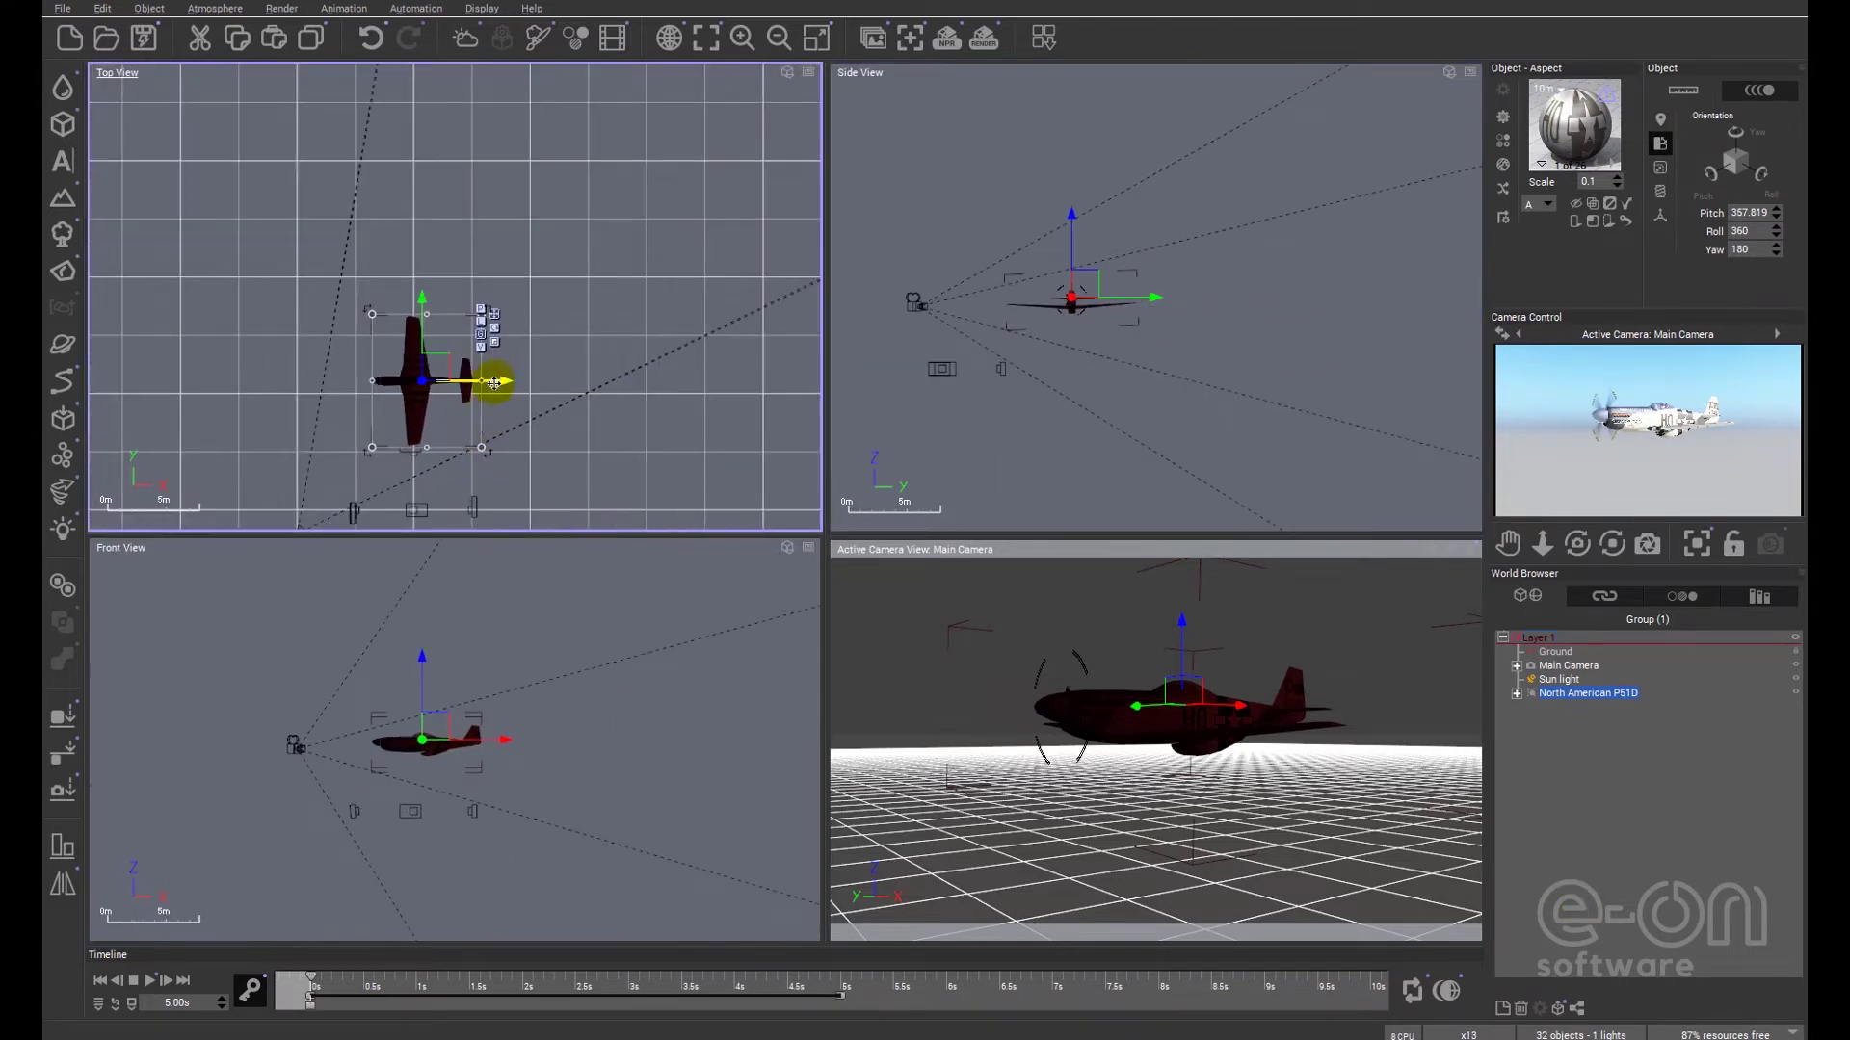
{"action": "left_click_drag", "start_coordinate": [502, 381], "coordinate": [853, 412]}
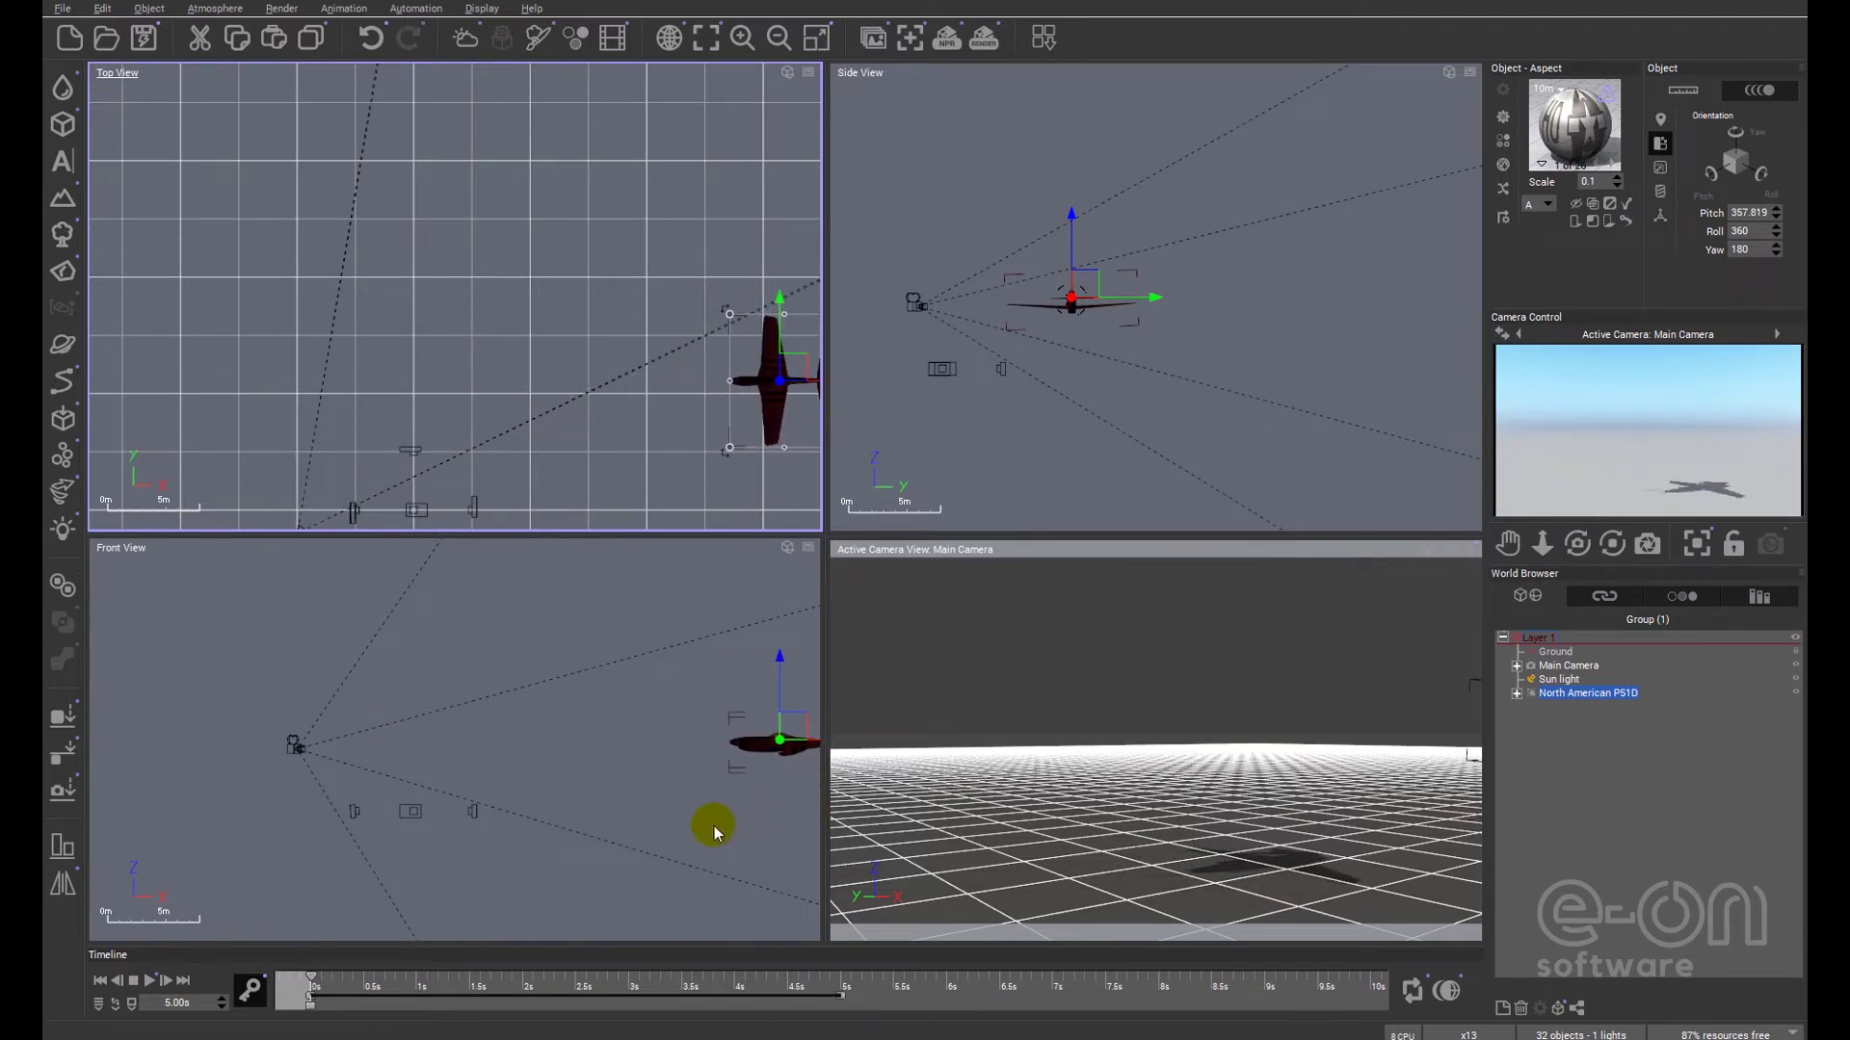
{"action": "right_click", "coordinate": [308, 1007]}
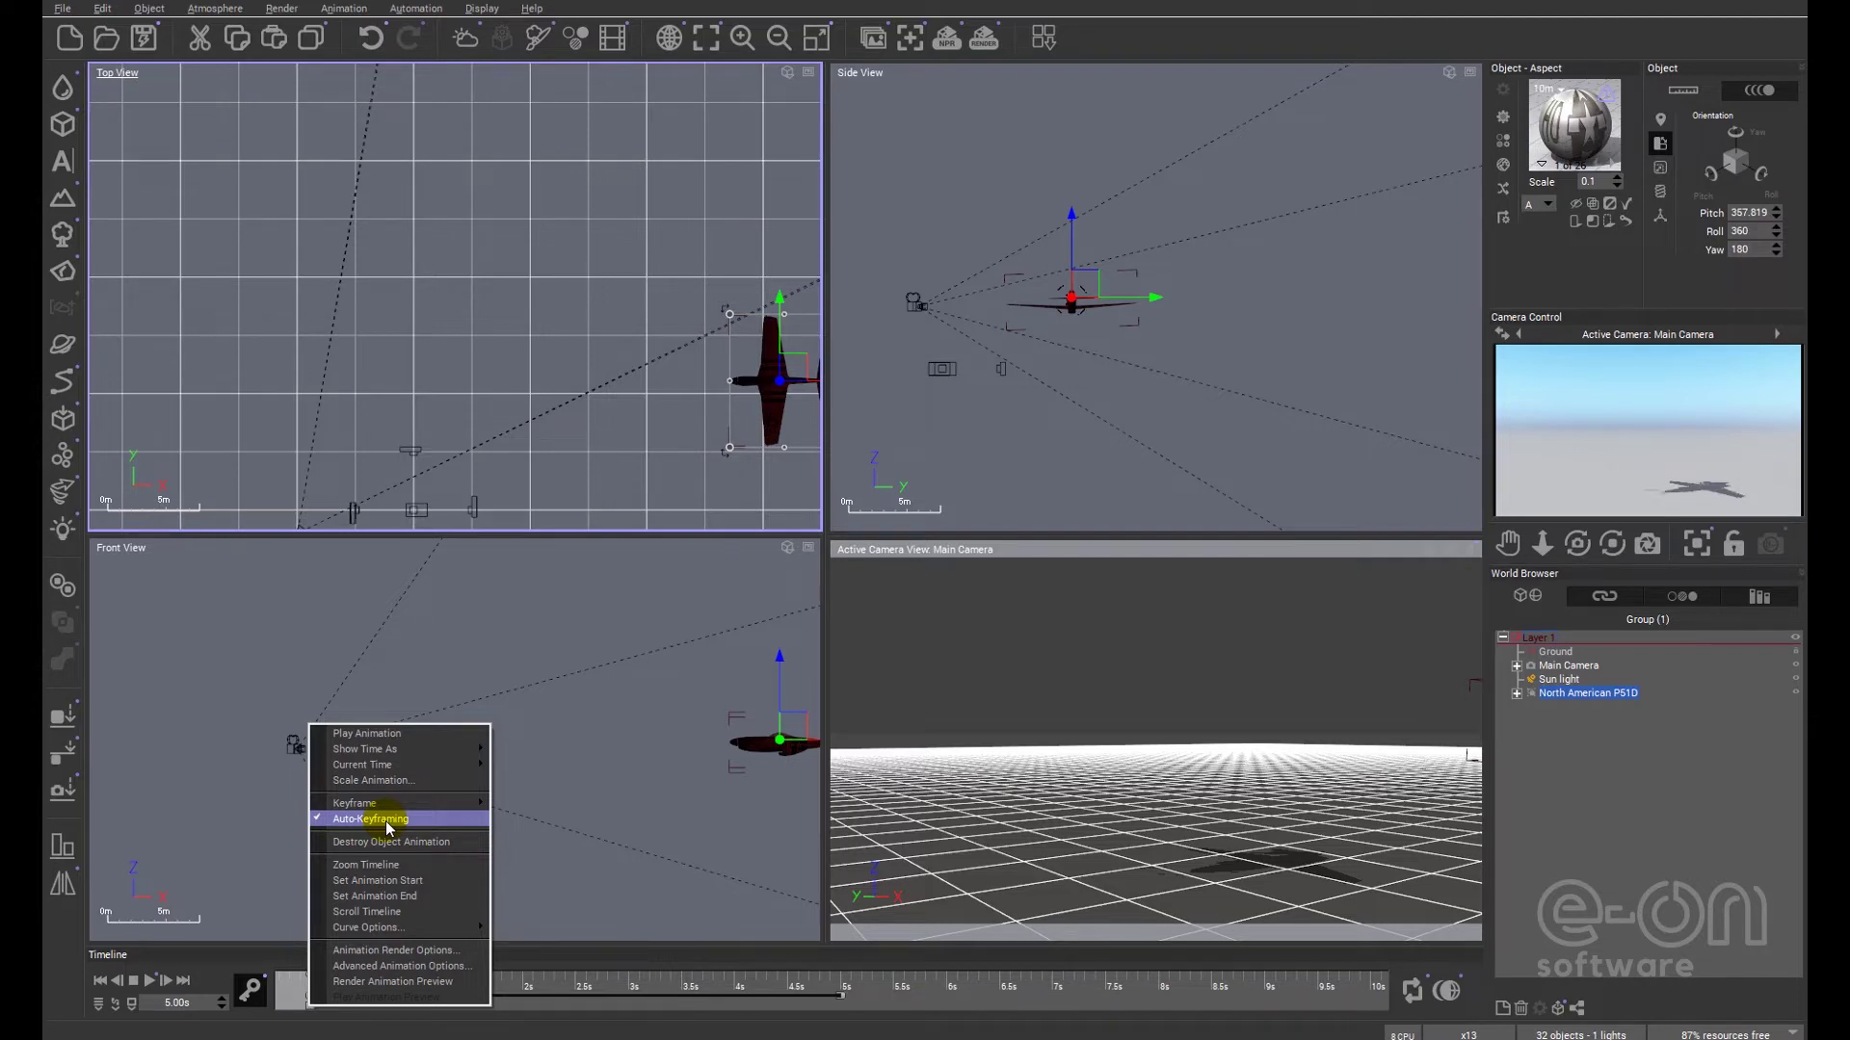
{"action": "mouse_move", "coordinate": [388, 805]}
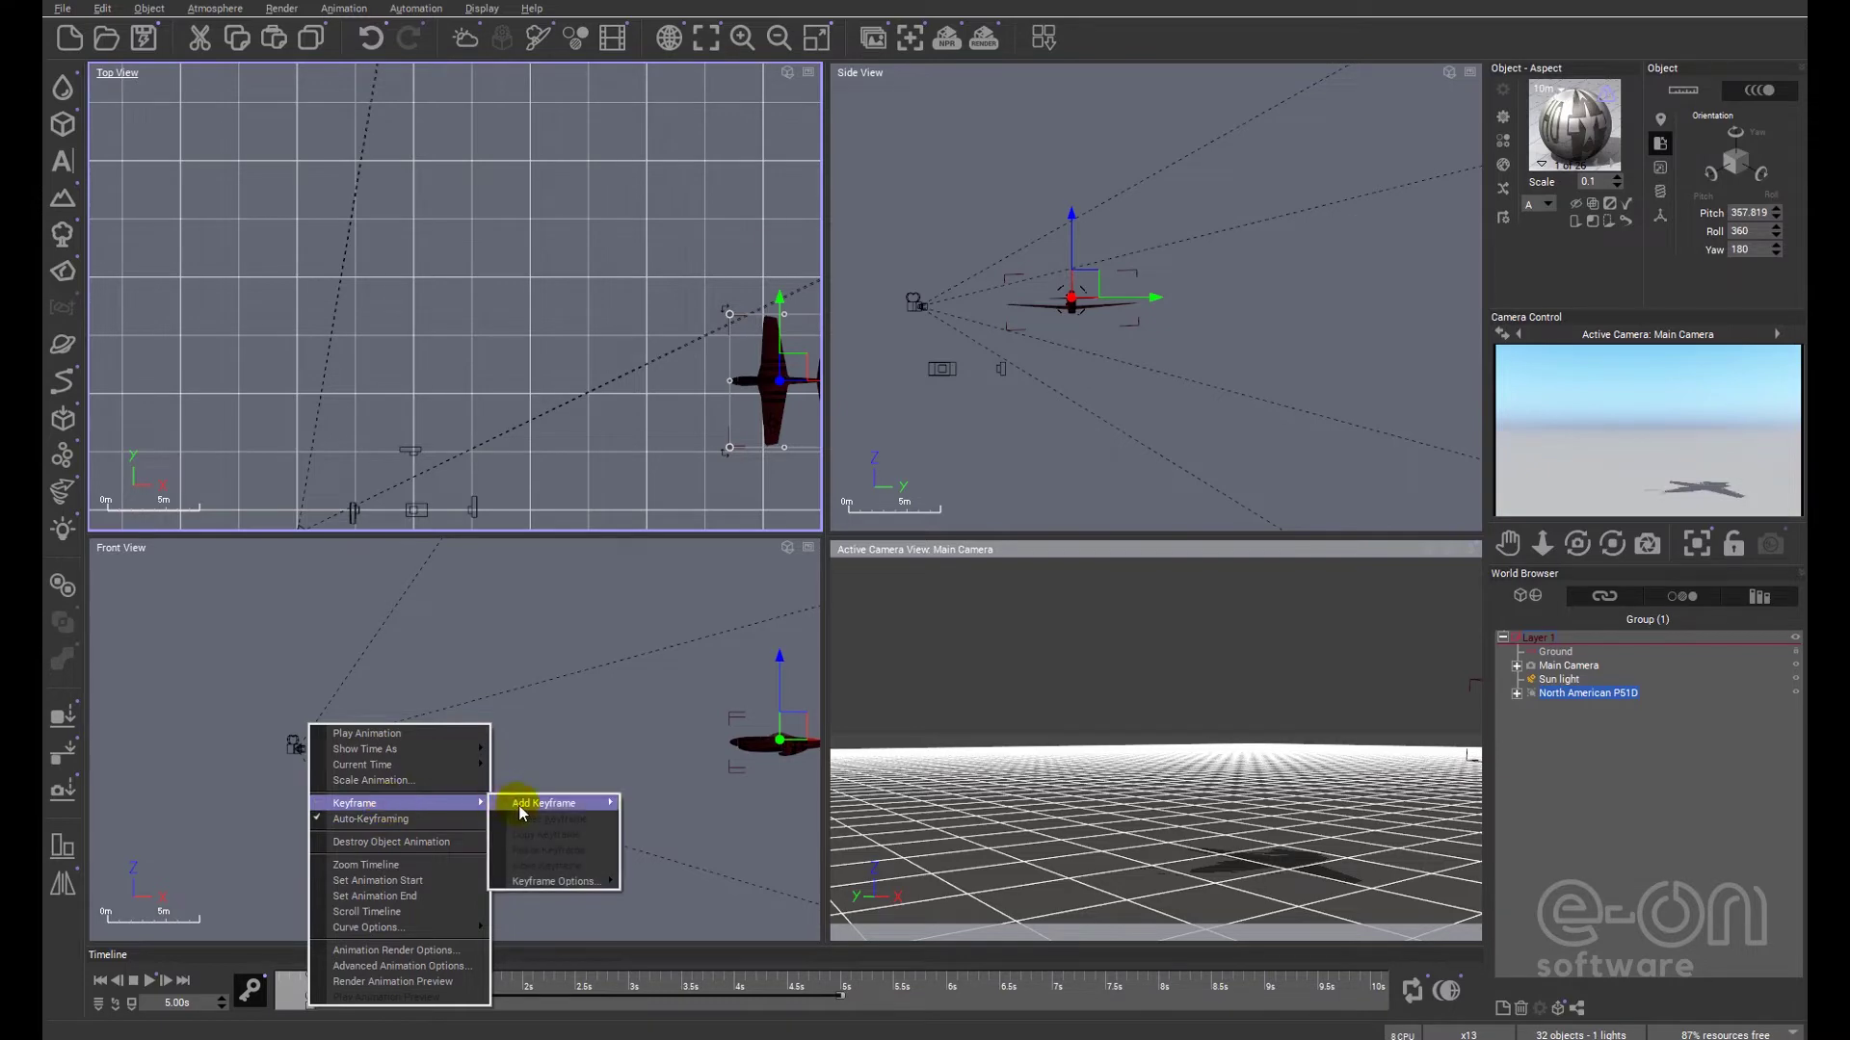
{"action": "mouse_move", "coordinate": [521, 812]}
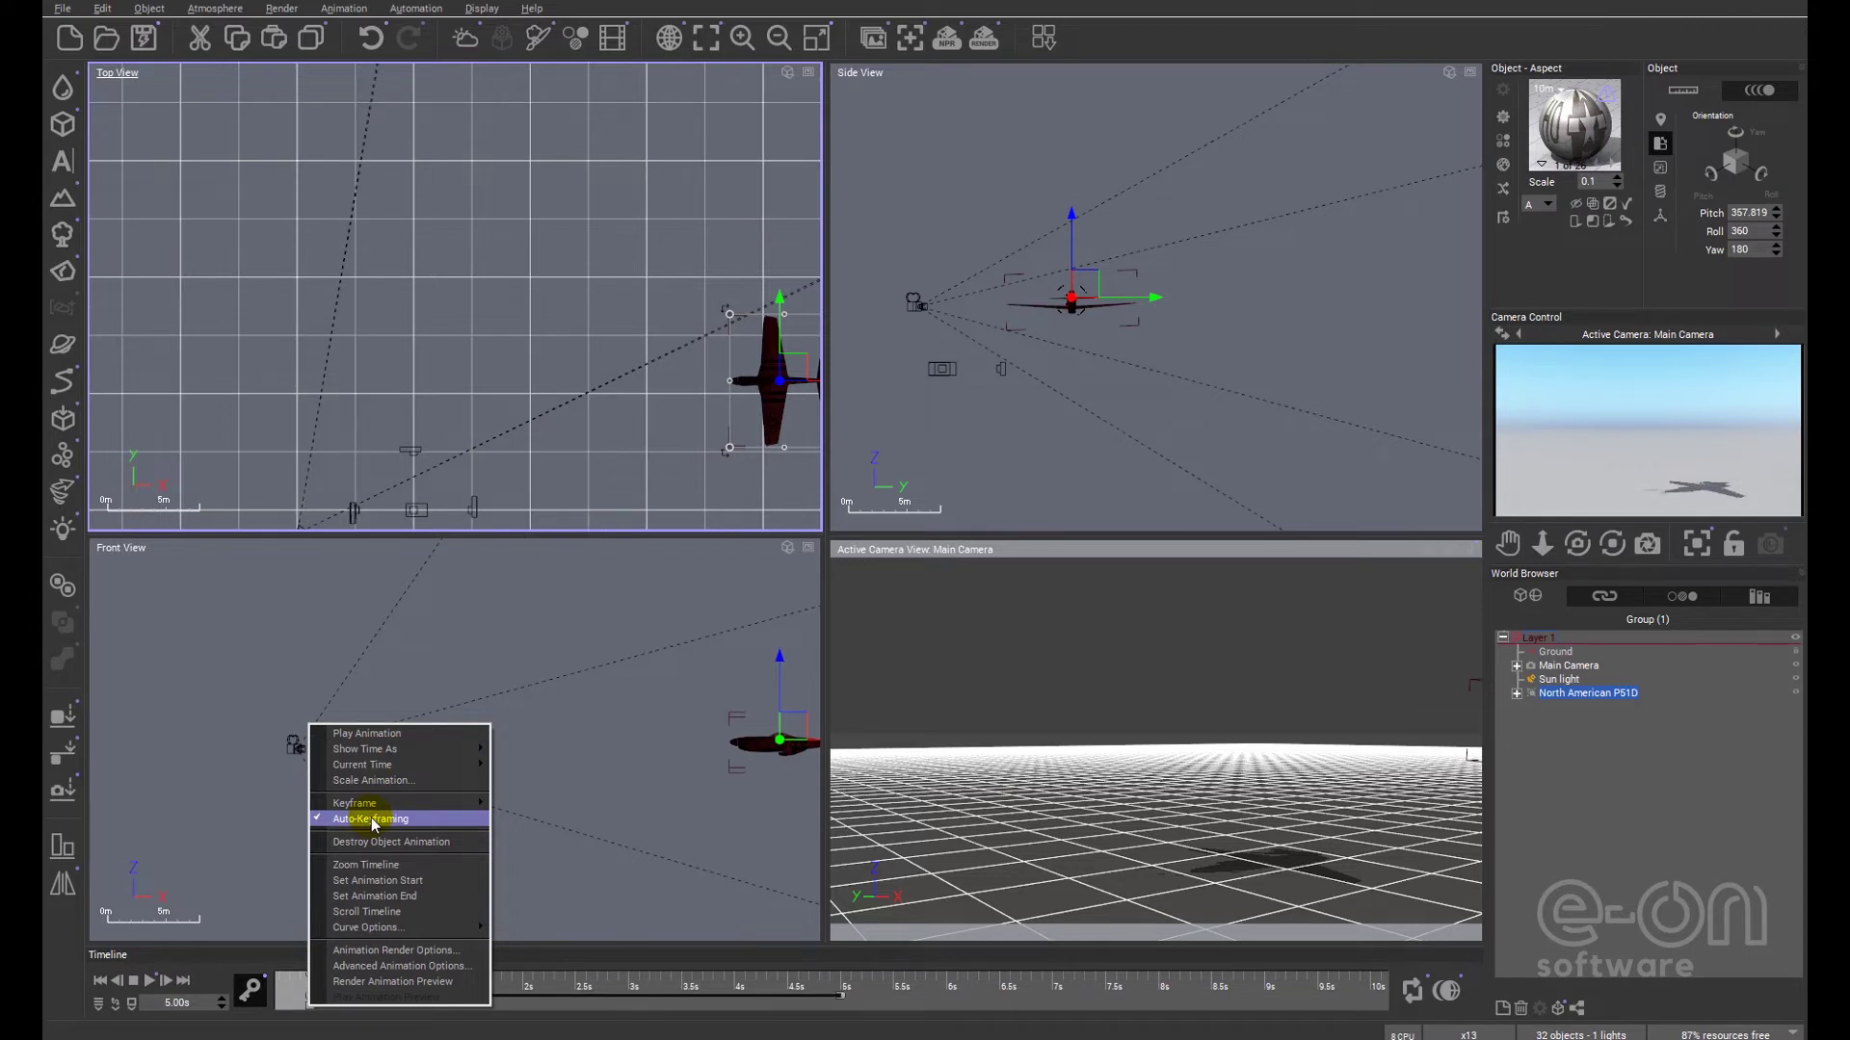
Step: At 5 s move the P51D far left, then raise it around 2.5 s to arc the path
{"action": "left_click", "coordinate": [836, 1026]}
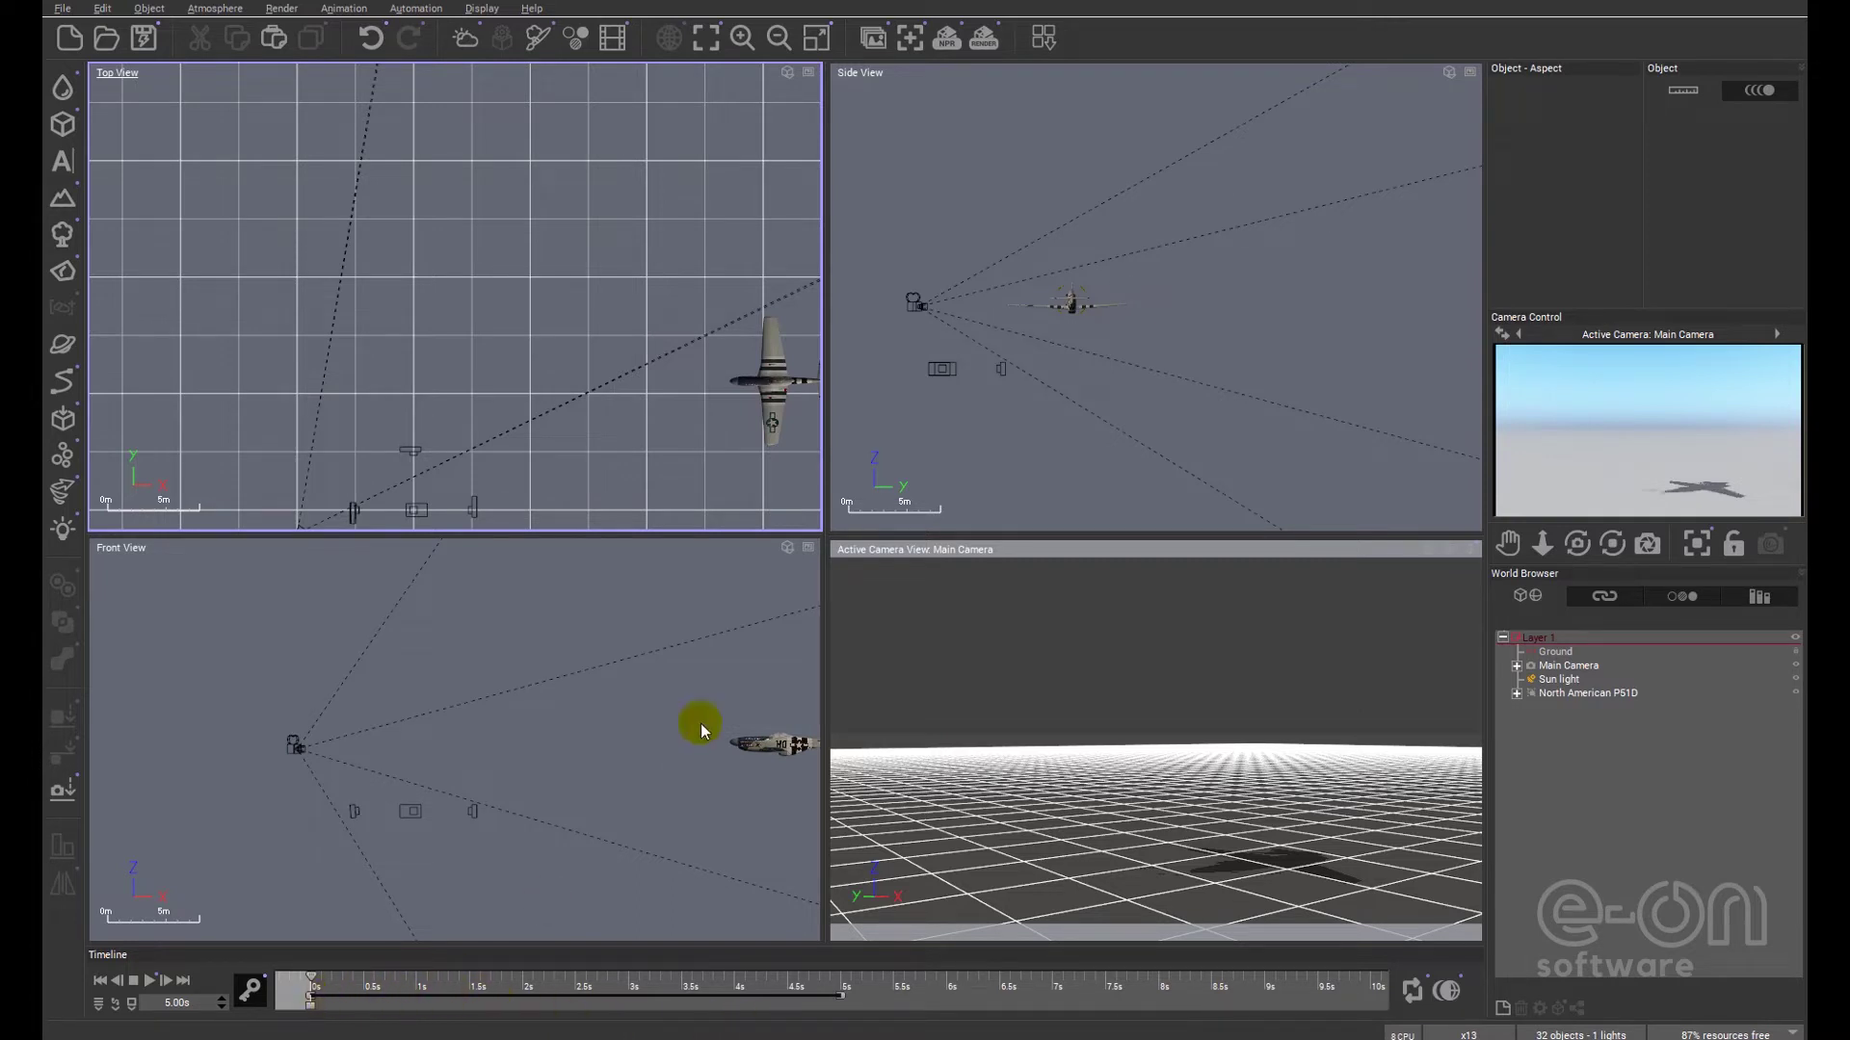
{"action": "right_click_drag", "start_coordinate": [739, 466], "coordinate": [688, 469]}
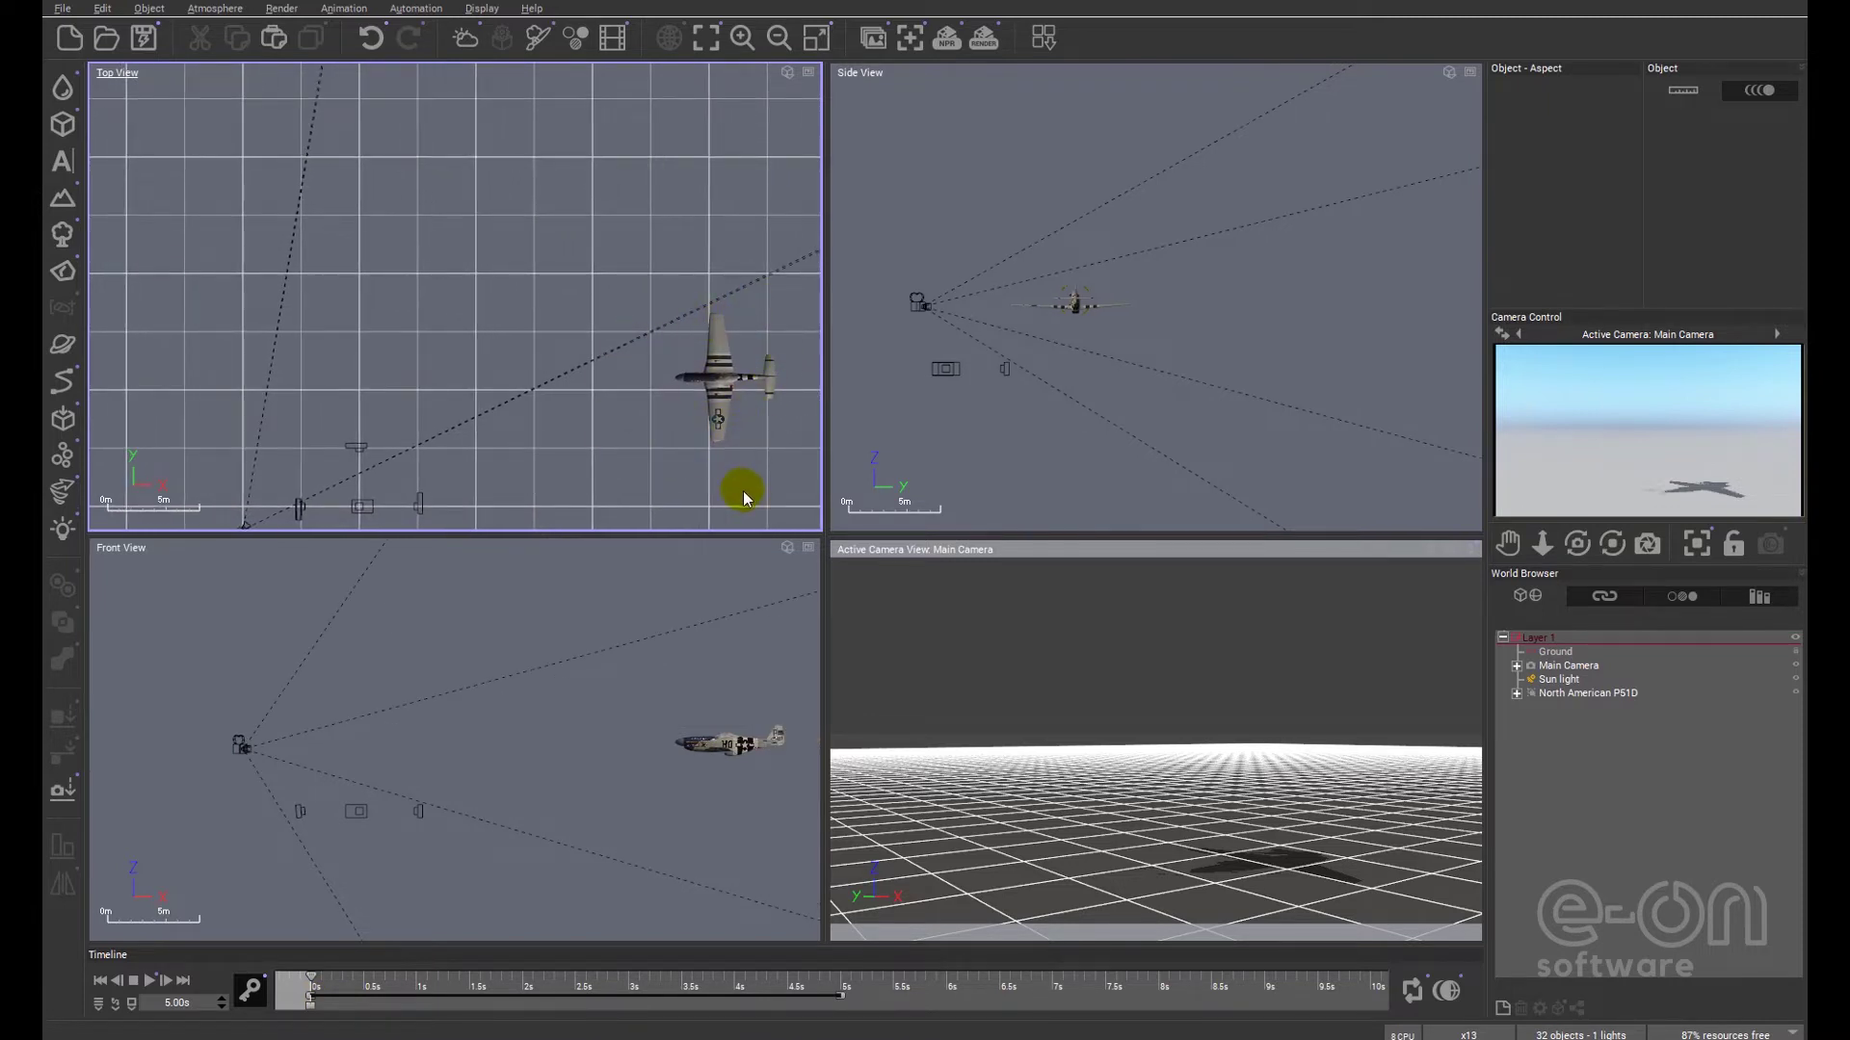
{"action": "left_click", "coordinate": [185, 983]}
{"action": "left_click", "coordinate": [1587, 693]}
{"action": "right_click_drag", "start_coordinate": [409, 432], "coordinate": [619, 485]}
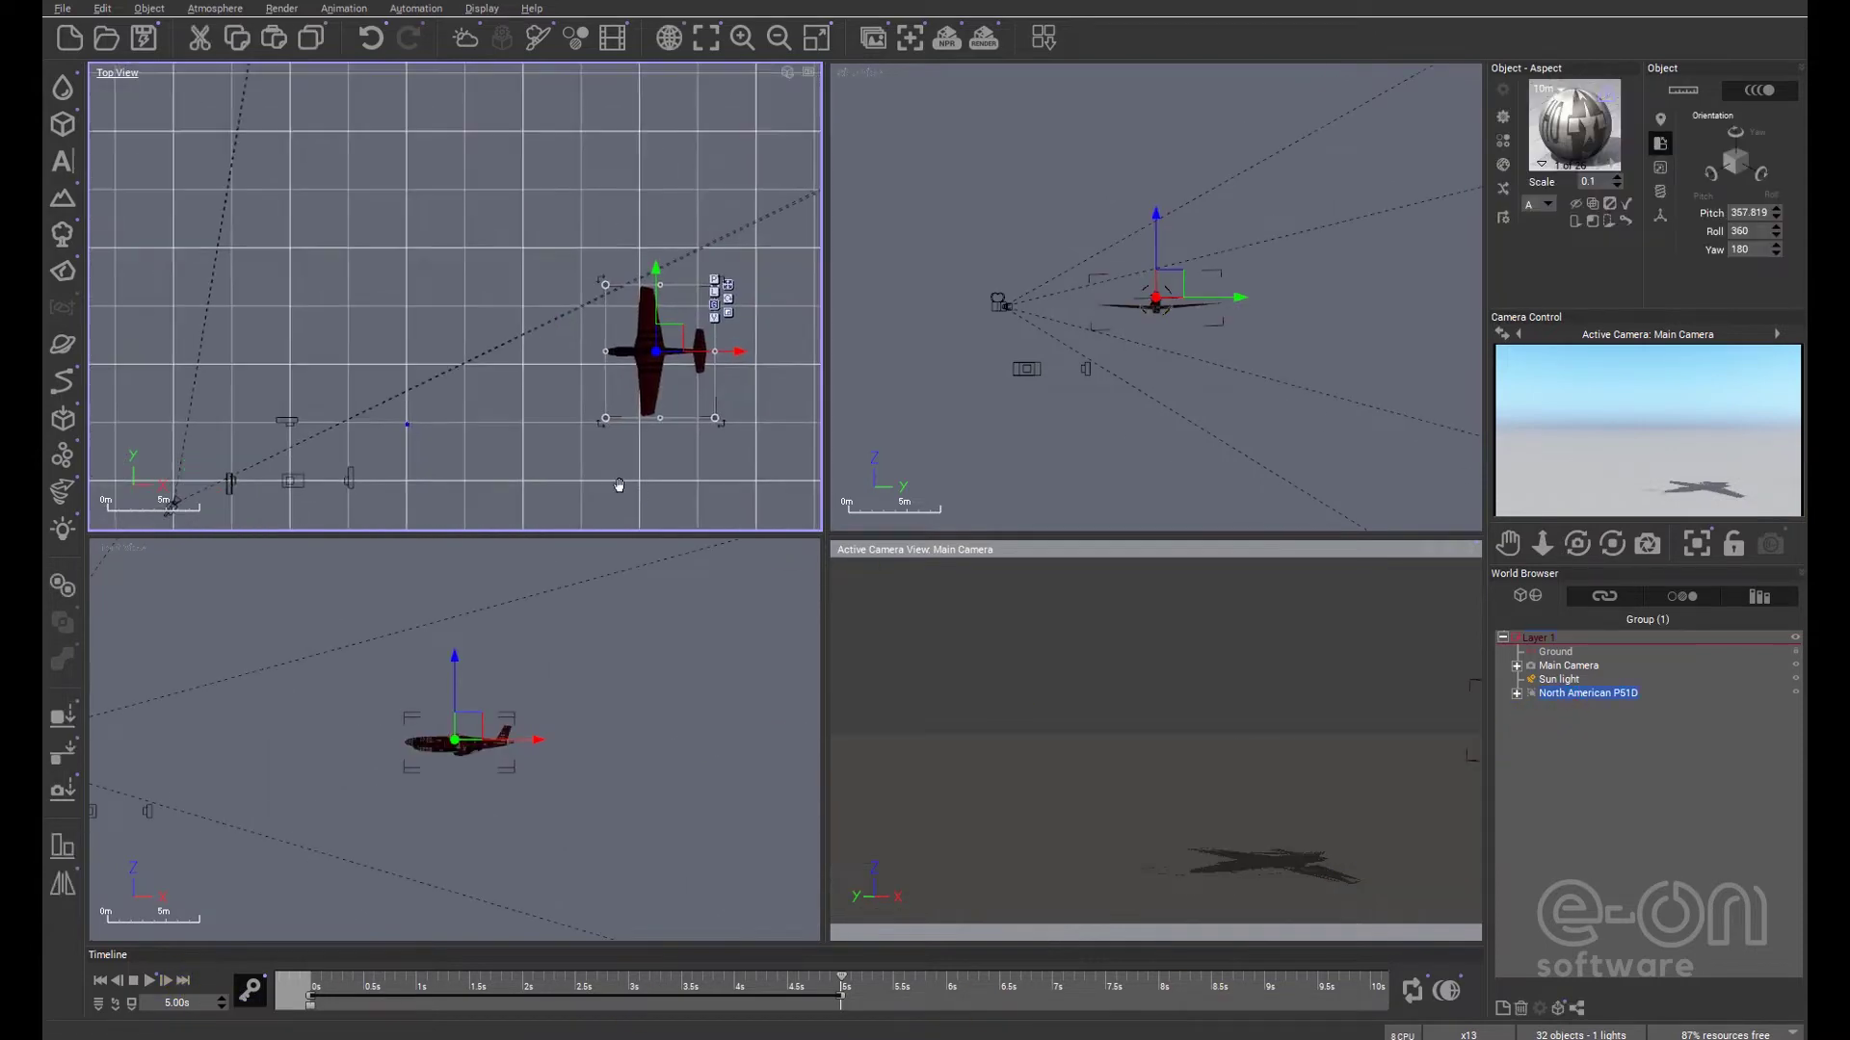
{"action": "scroll", "coordinate": [619, 484], "scroll_direction": "down", "scroll_amount": 3}
{"action": "left_click_drag", "start_coordinate": [710, 392], "coordinate": [318, 364]}
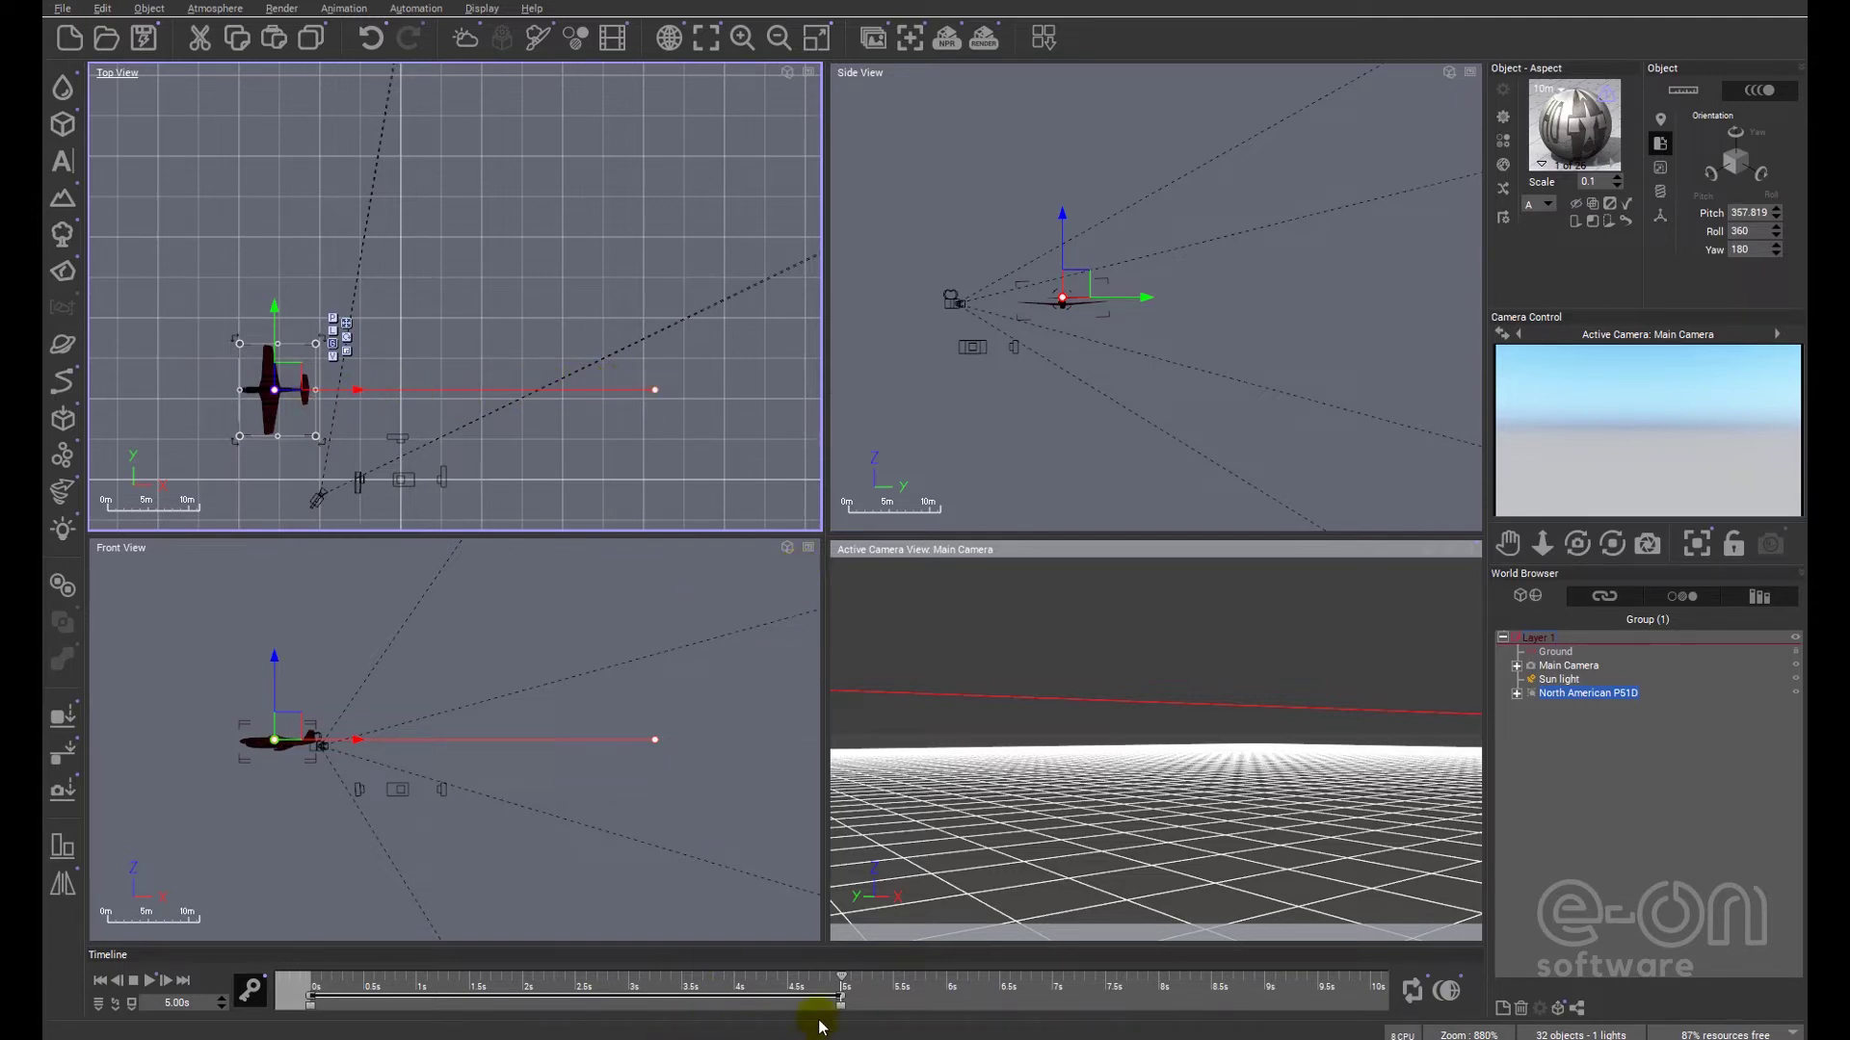
{"action": "left_click_drag", "start_coordinate": [844, 977], "coordinate": [573, 977]}
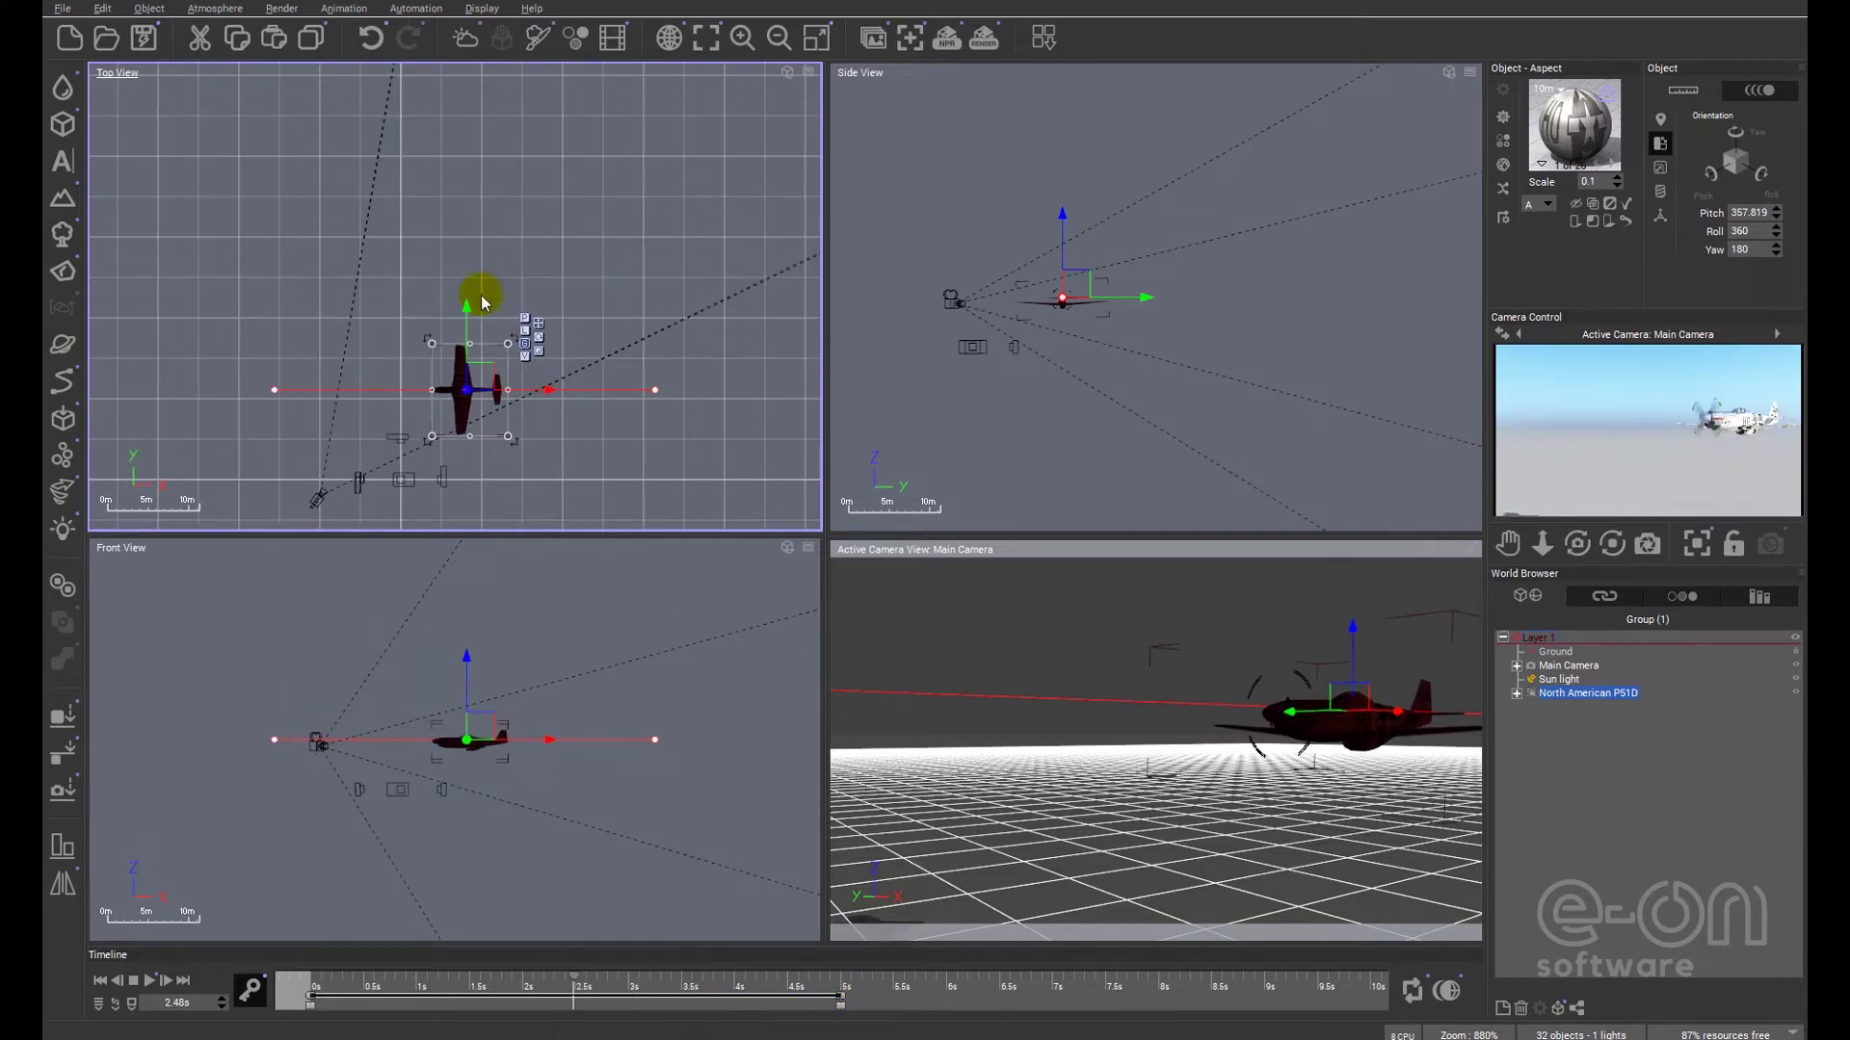
{"action": "left_click_drag", "start_coordinate": [477, 305], "coordinate": [475, 186]}
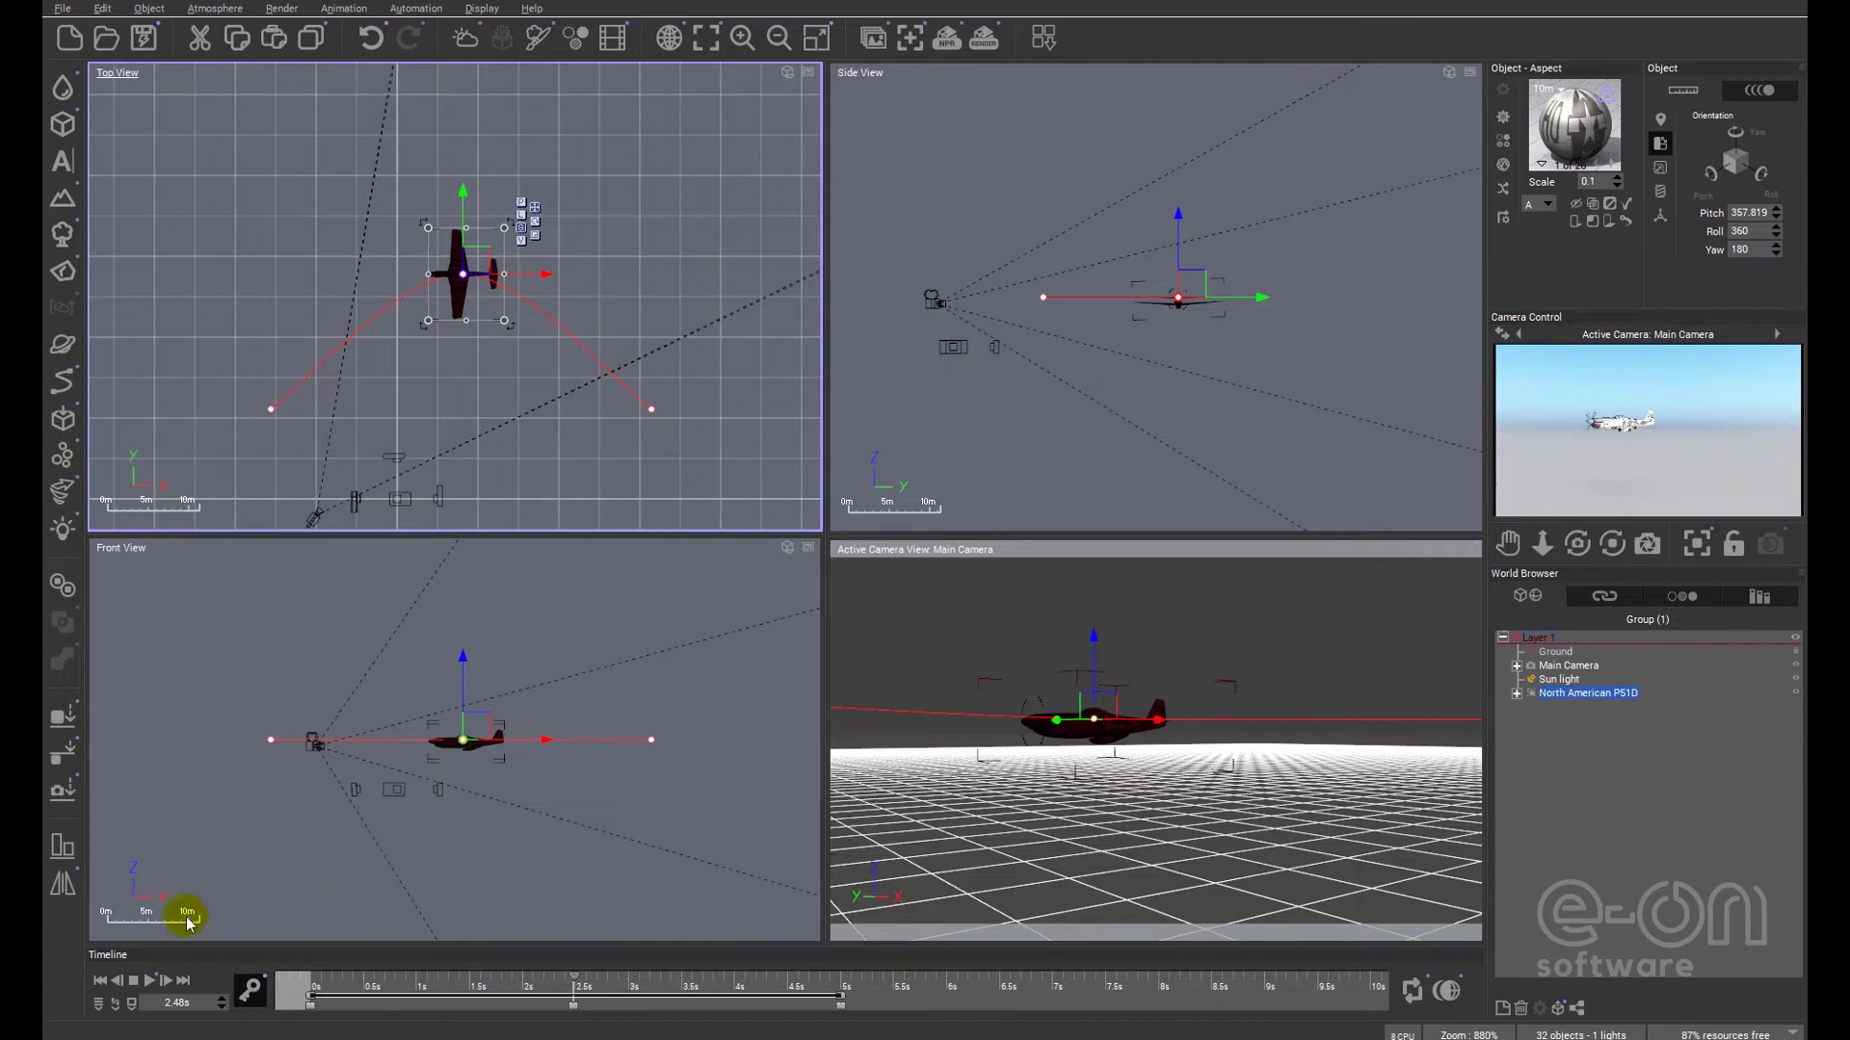
Step: Rewind to 0 s and play the full flight animation
{"action": "left_click", "coordinate": [100, 980]}
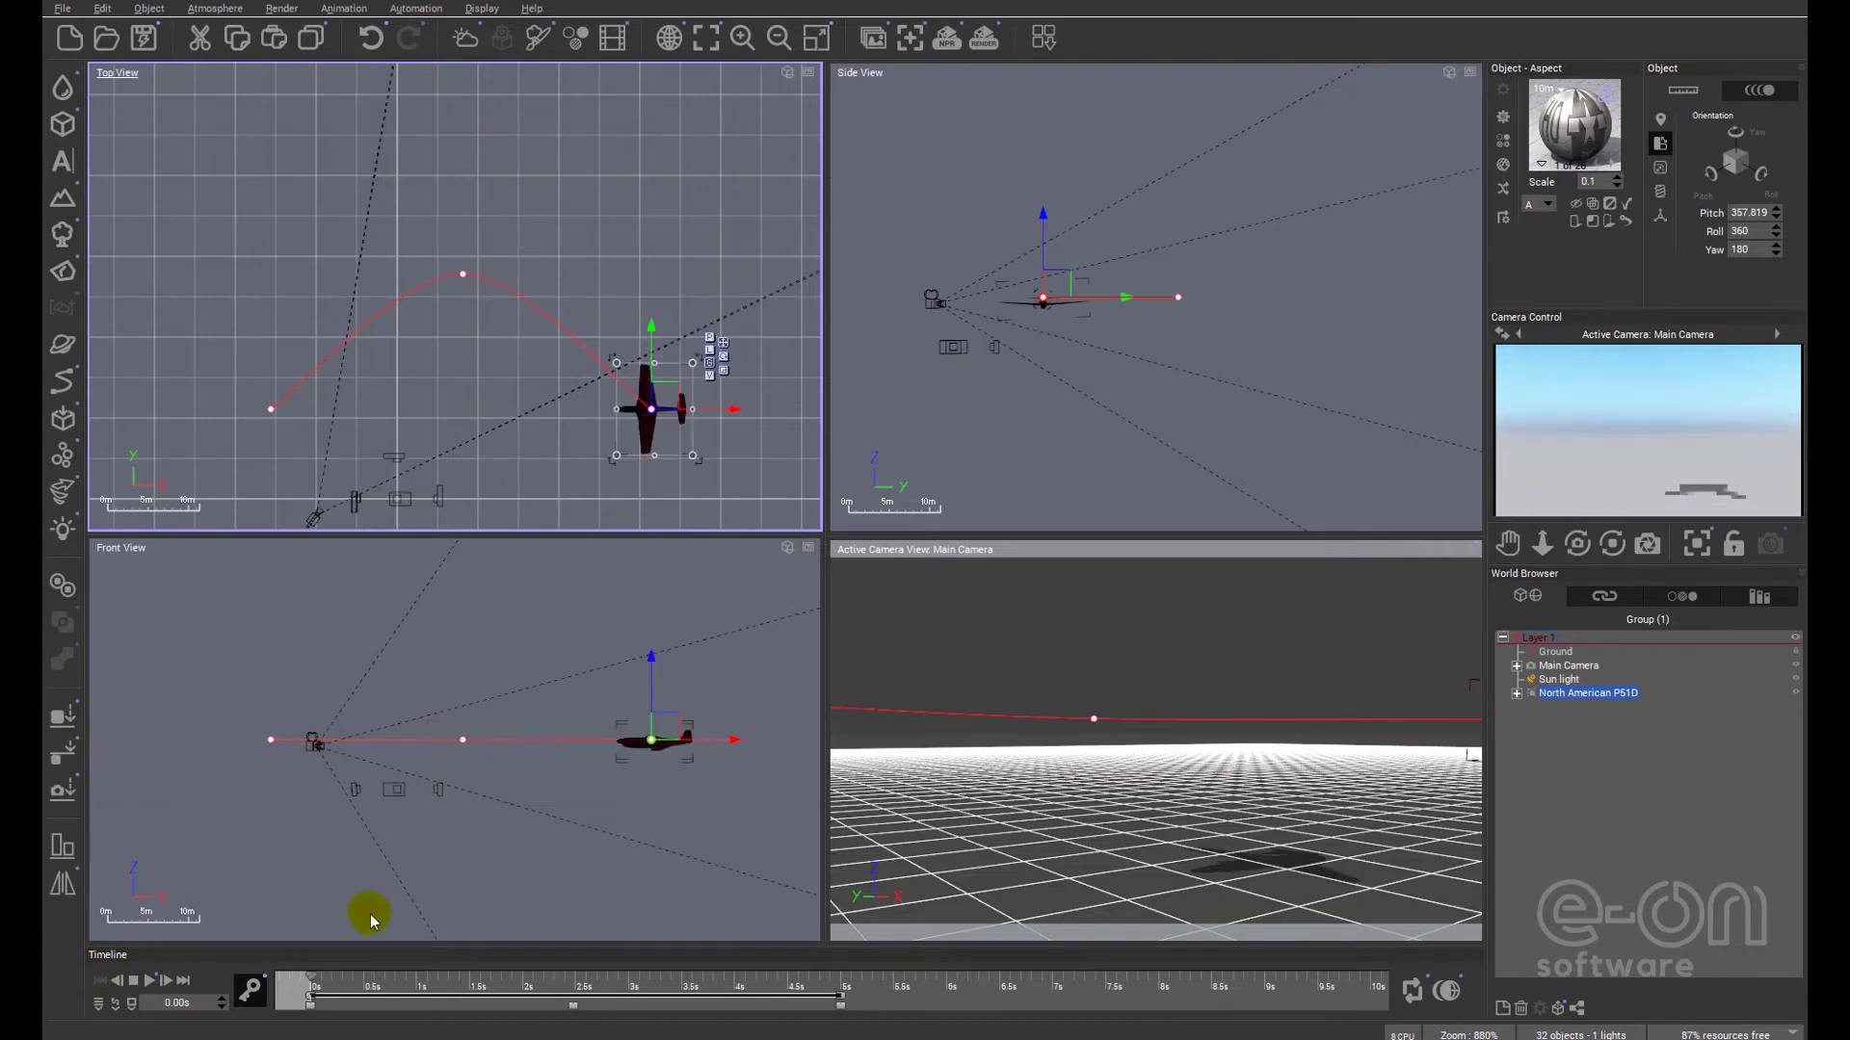
{"action": "left_click", "coordinate": [150, 981]}
{"action": "left_click", "coordinate": [200, 1006]}
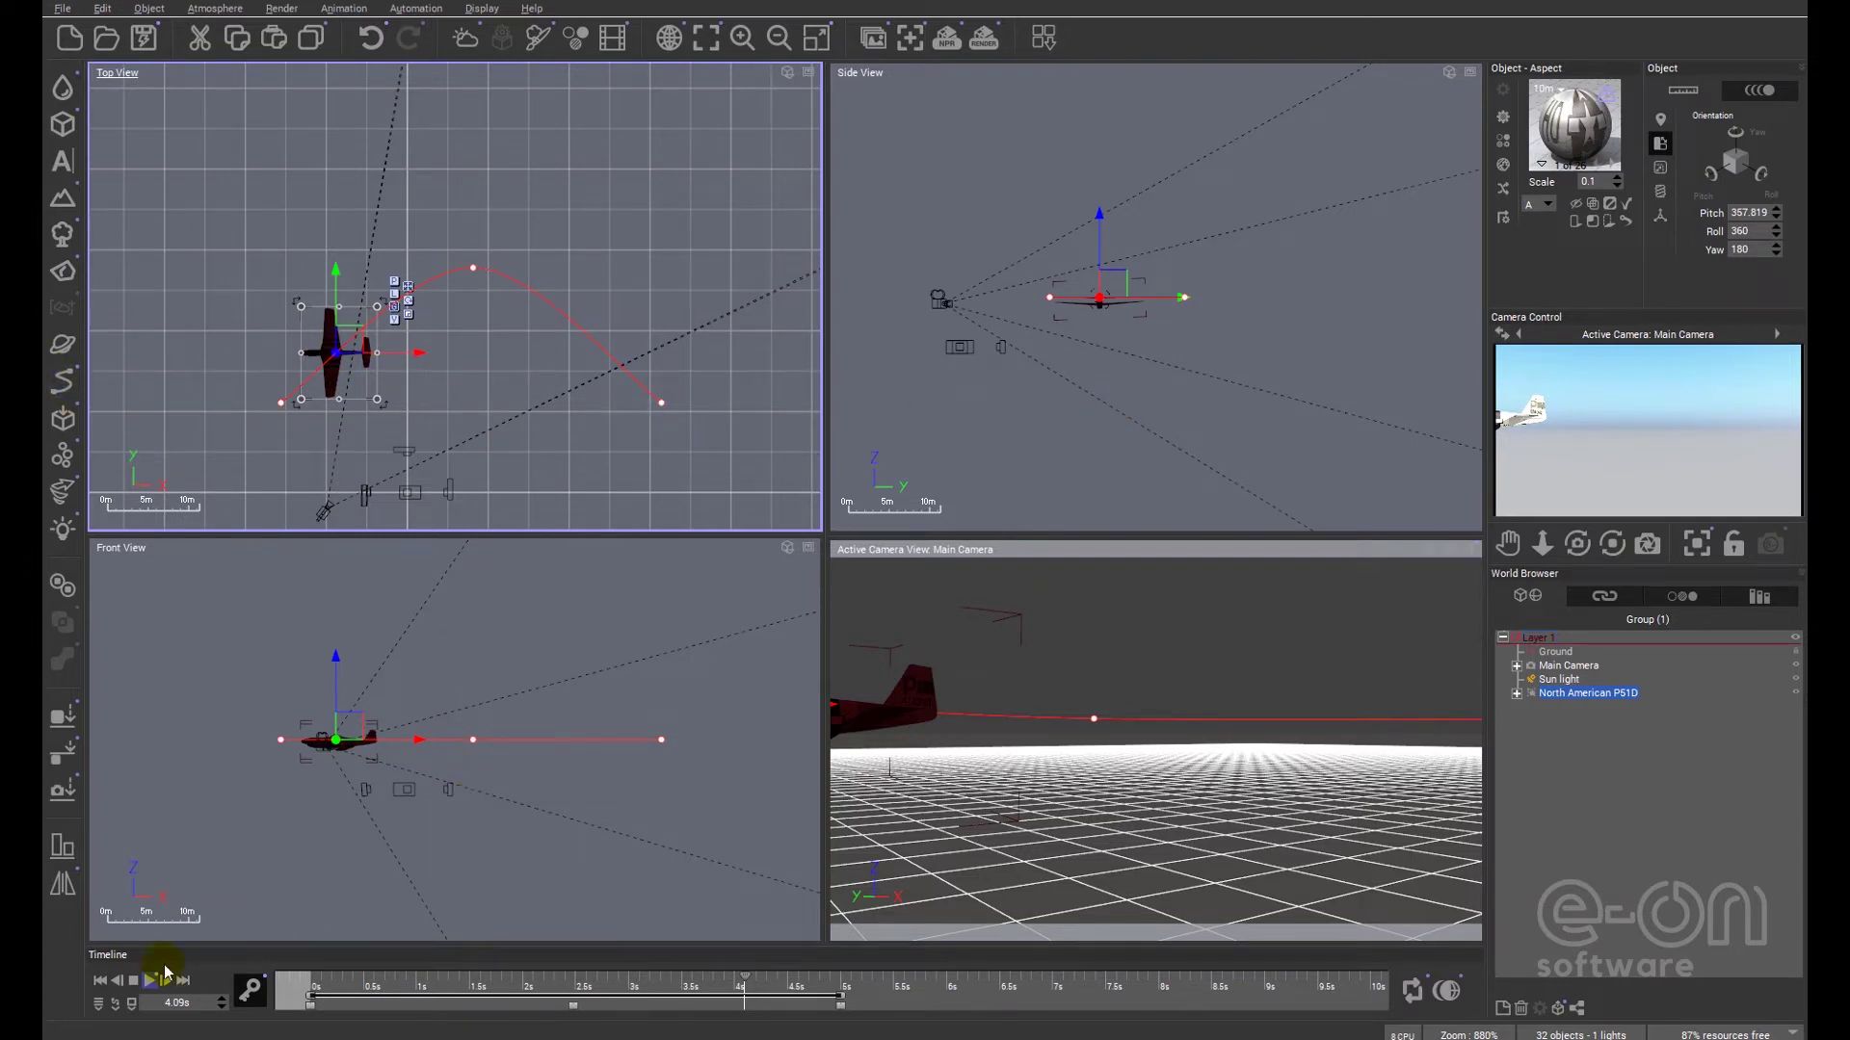
Step: Turn the plane's heading at the start and at the 2.48 s keyframe to follow the curve
{"action": "left_click", "coordinate": [99, 981]}
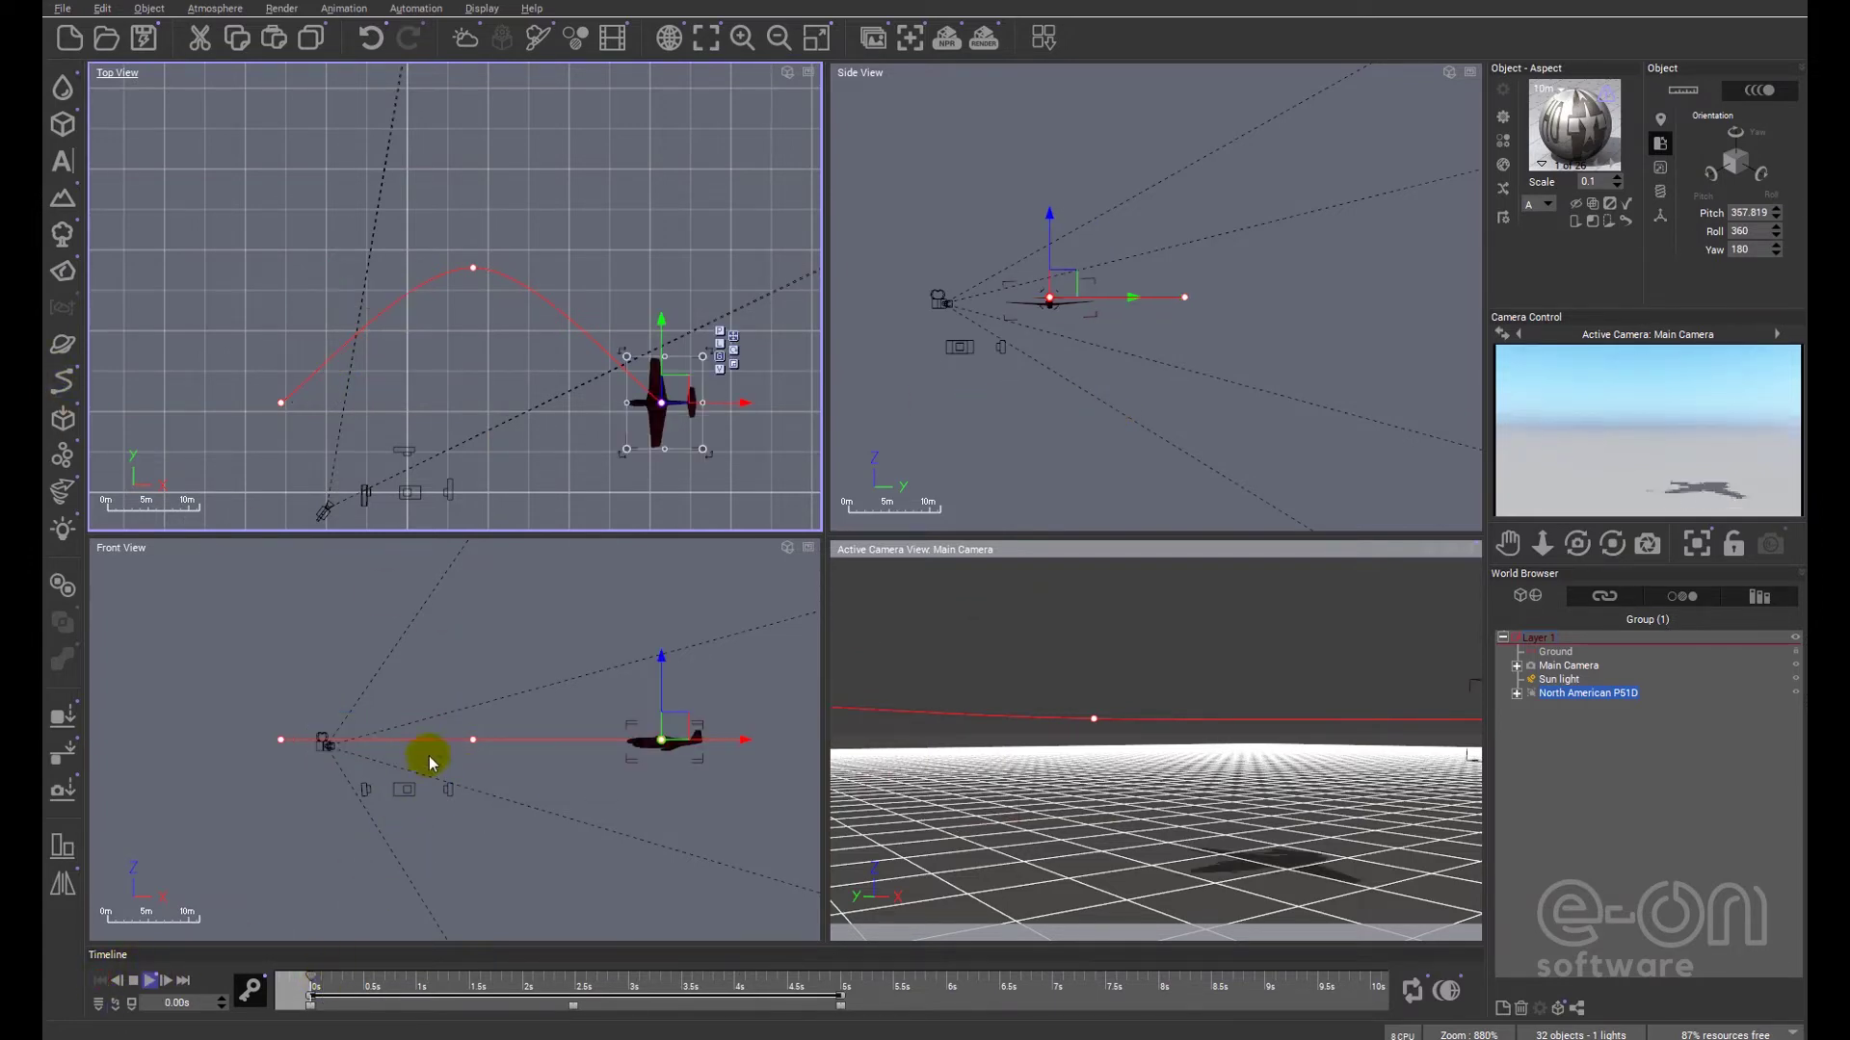
{"action": "left_click_drag", "start_coordinate": [724, 462], "coordinate": [671, 470]}
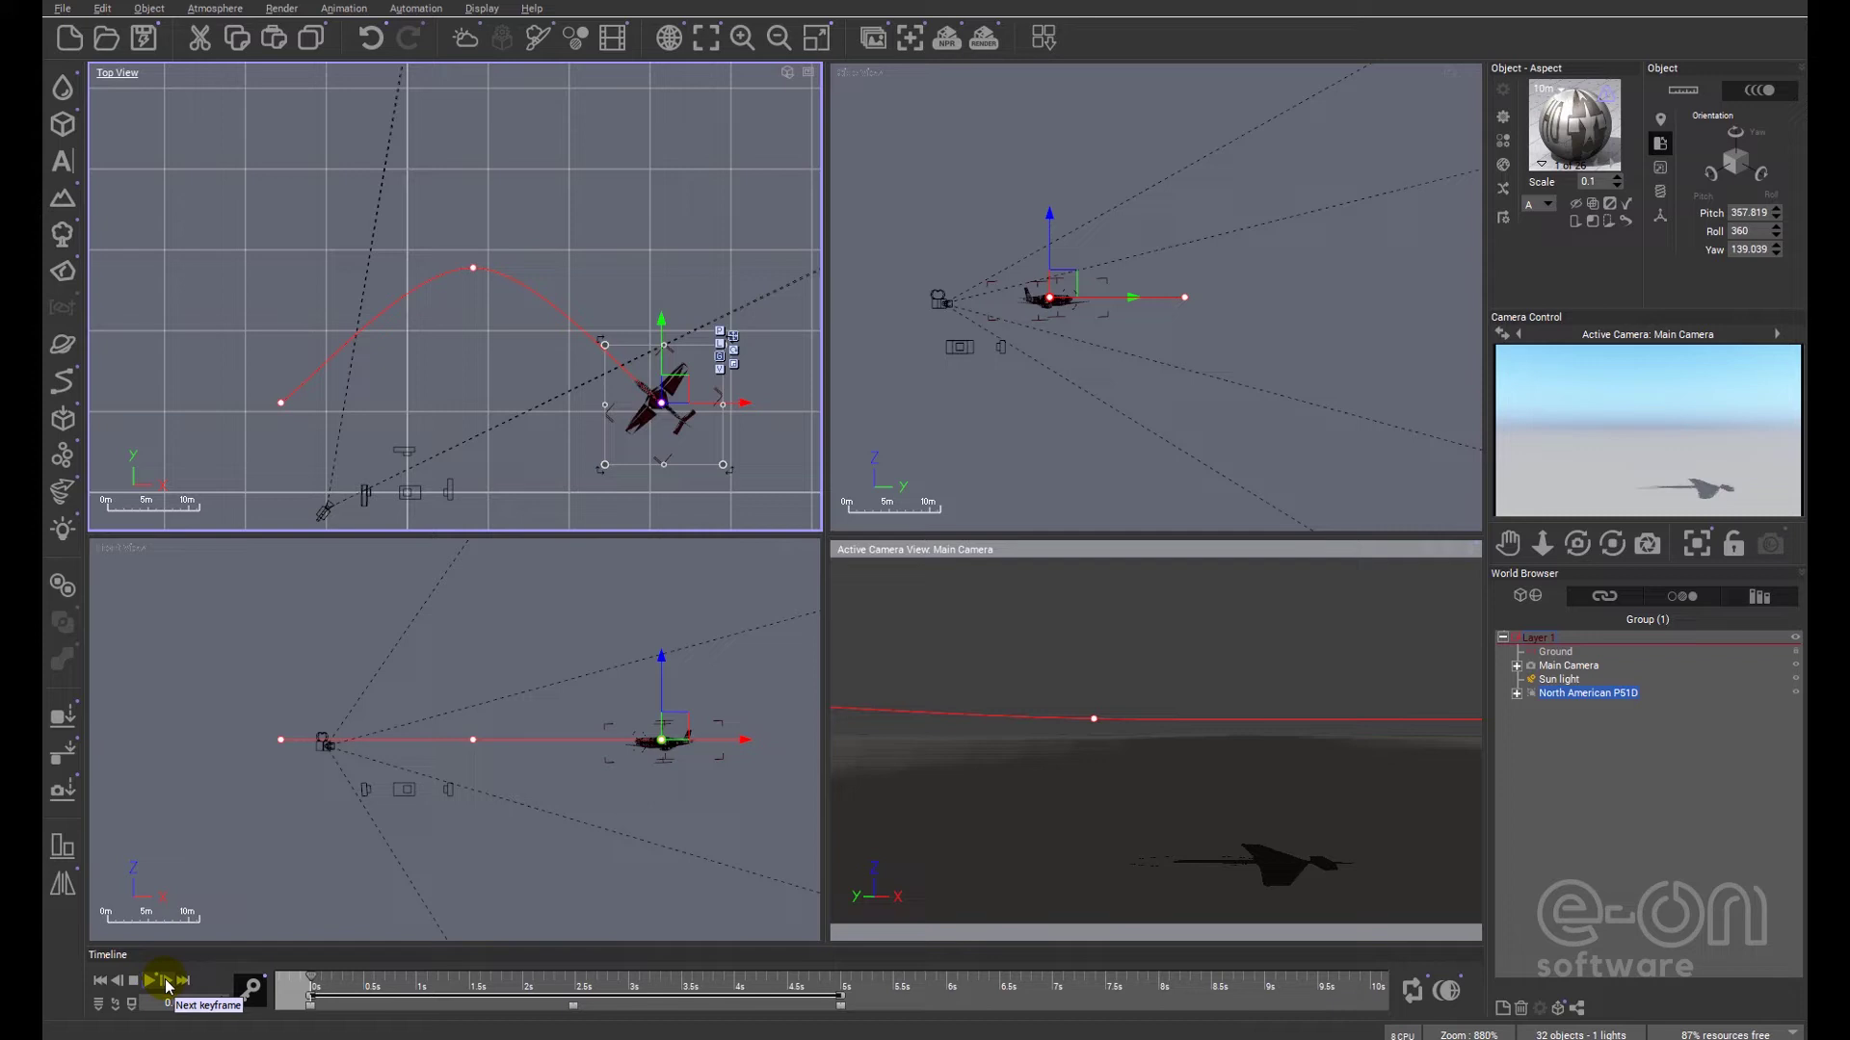
{"action": "left_click", "coordinate": [166, 982]}
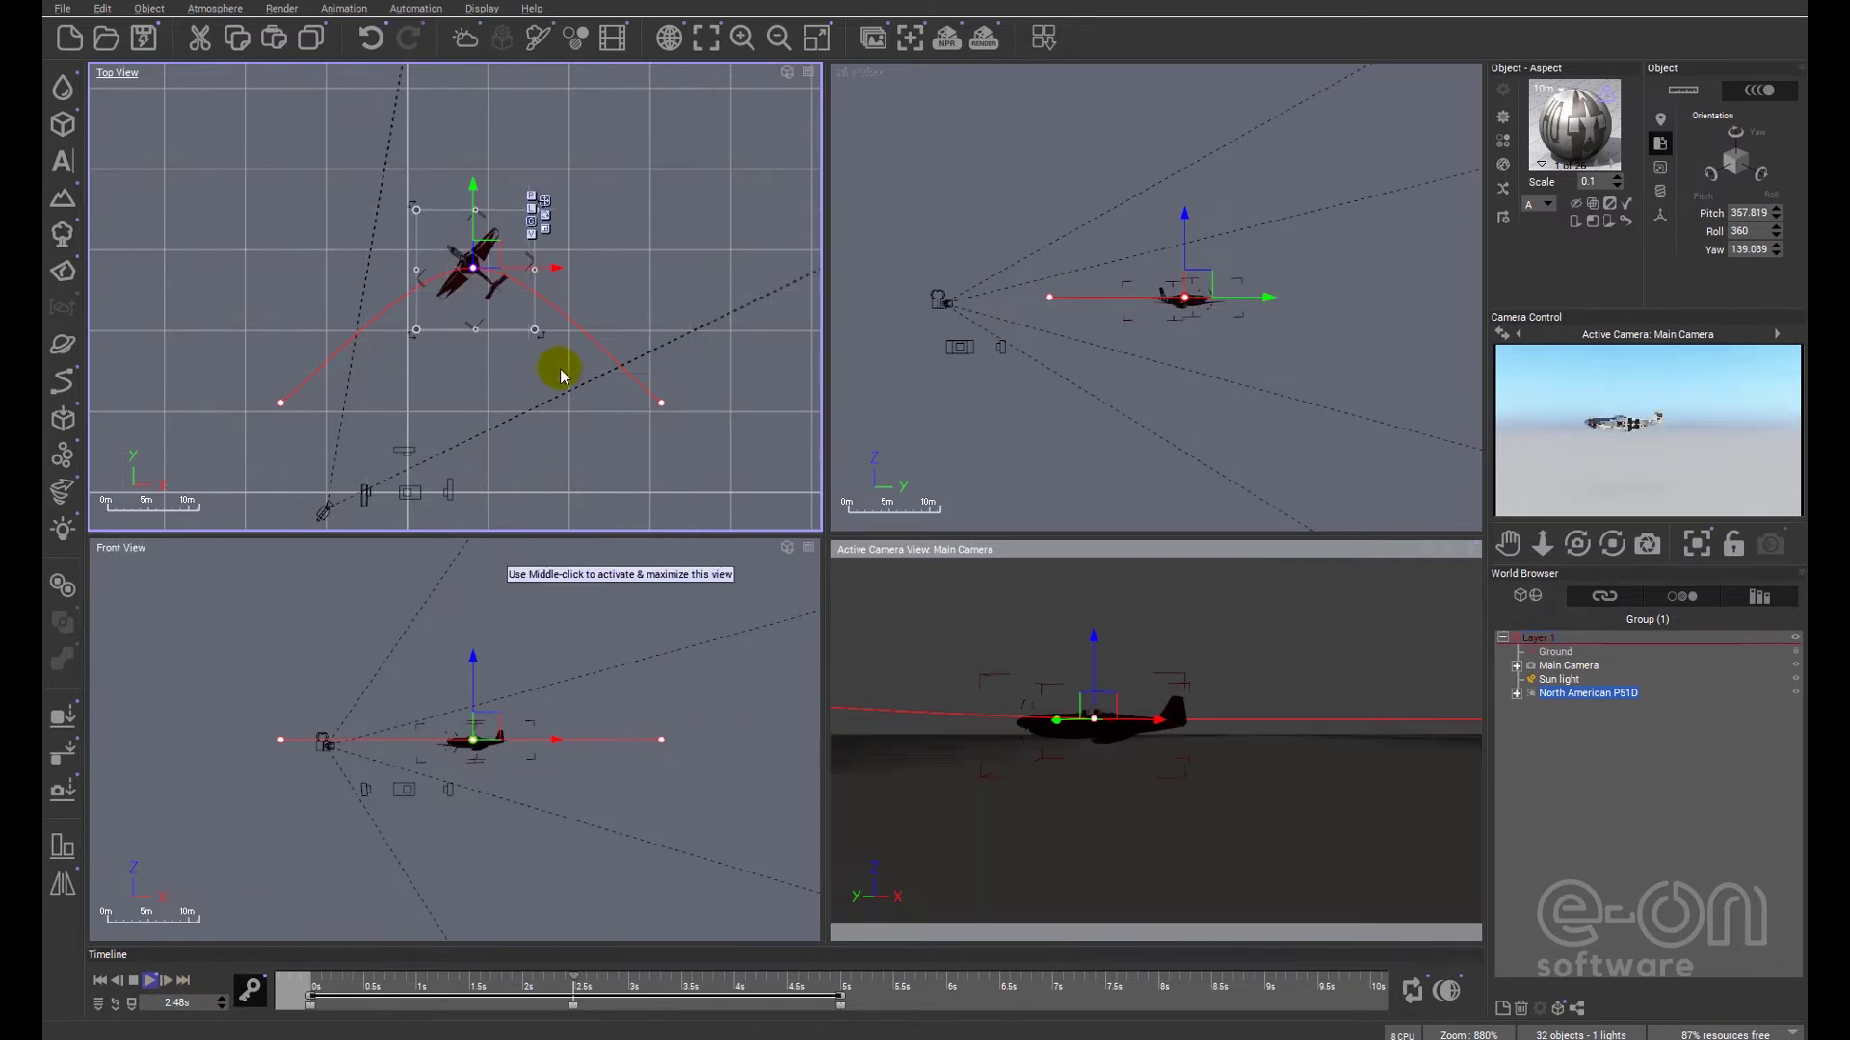
{"action": "left_click_drag", "start_coordinate": [540, 338], "coordinate": [554, 277]}
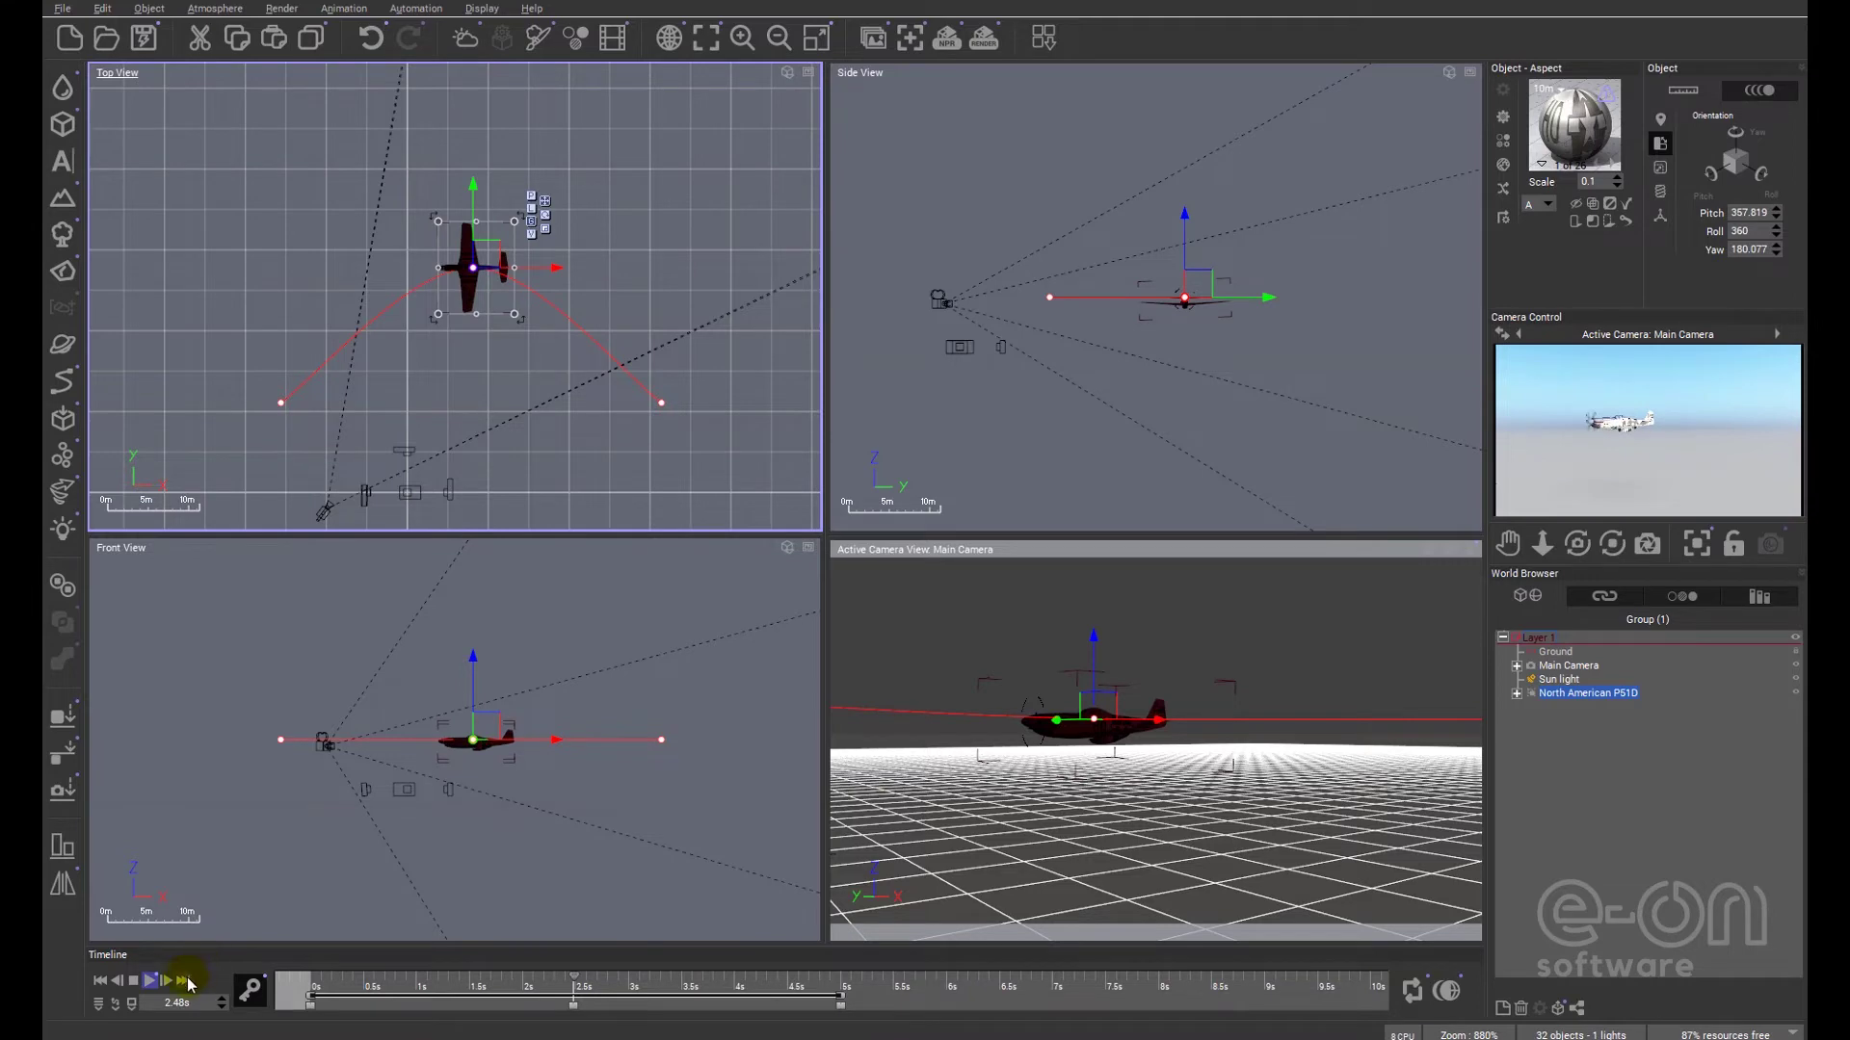
Step: Turn the plane's heading at the 5 s end, then rewind and replay the flight
{"action": "left_click", "coordinate": [184, 981]}
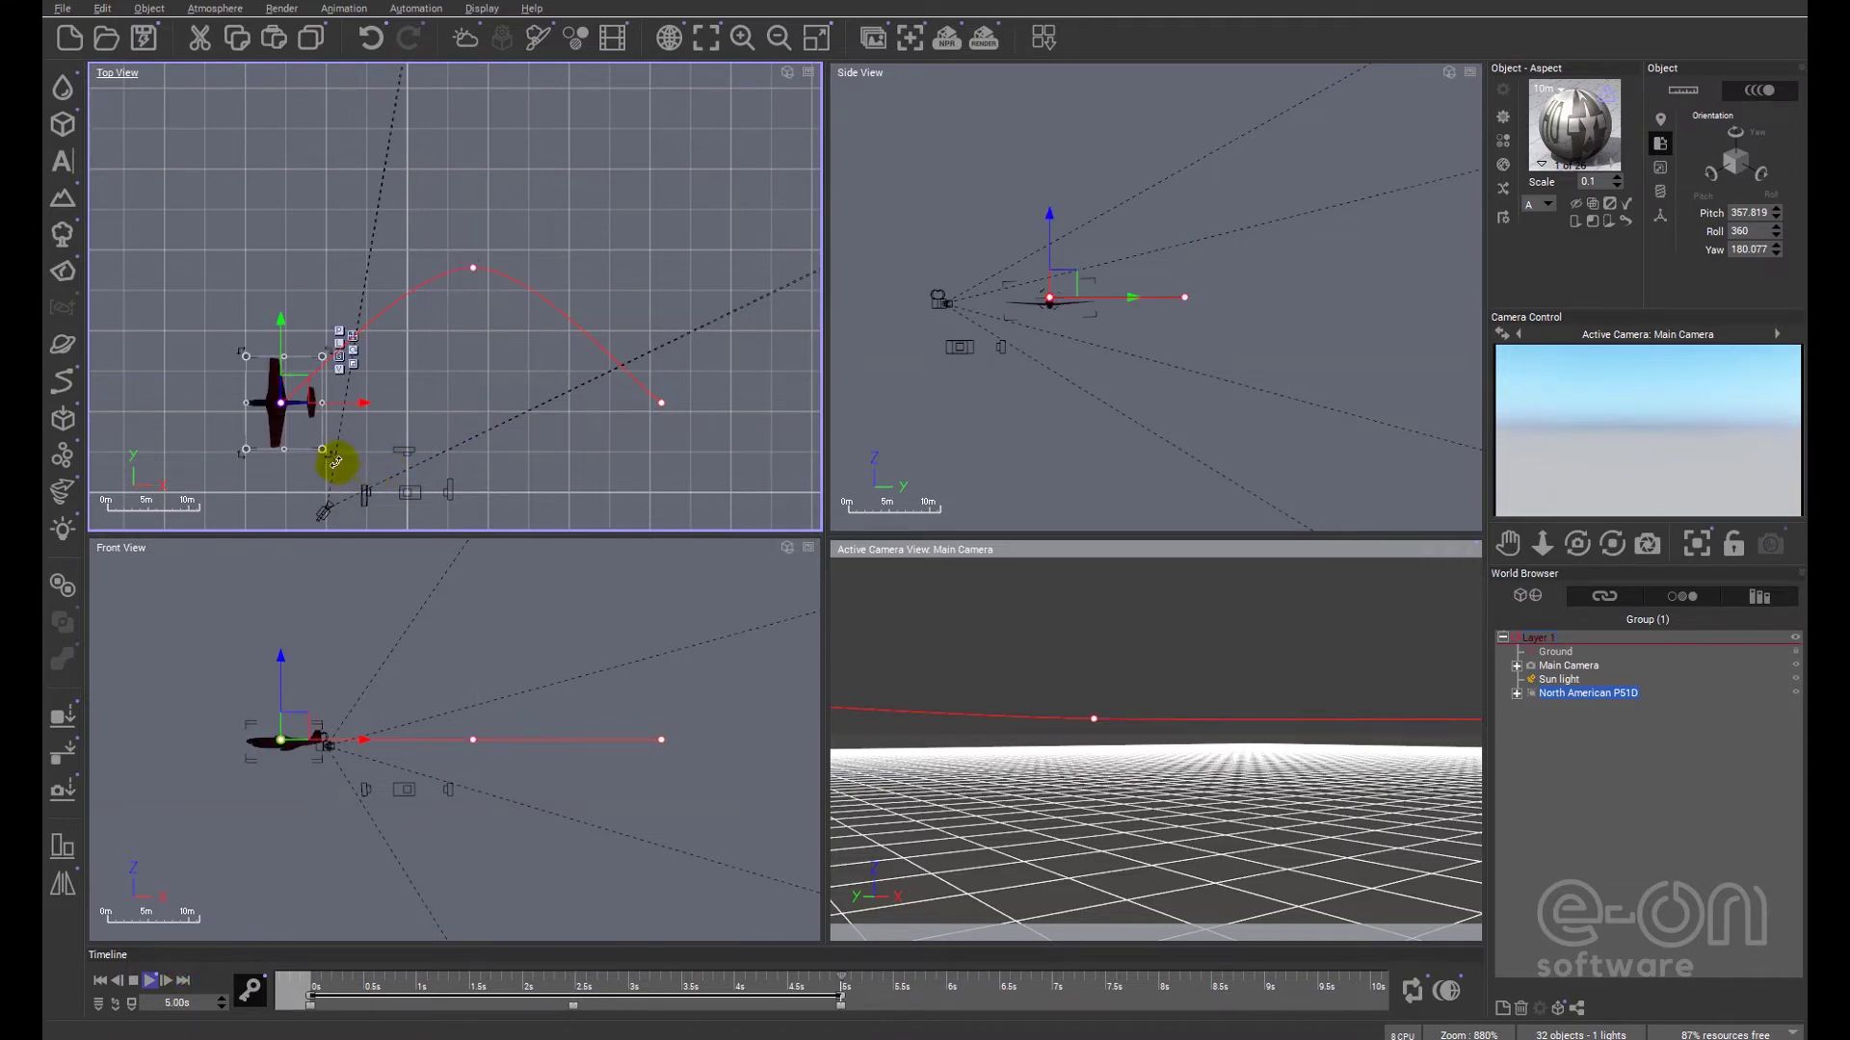
{"action": "left_click_drag", "start_coordinate": [337, 464], "coordinate": [354, 412]}
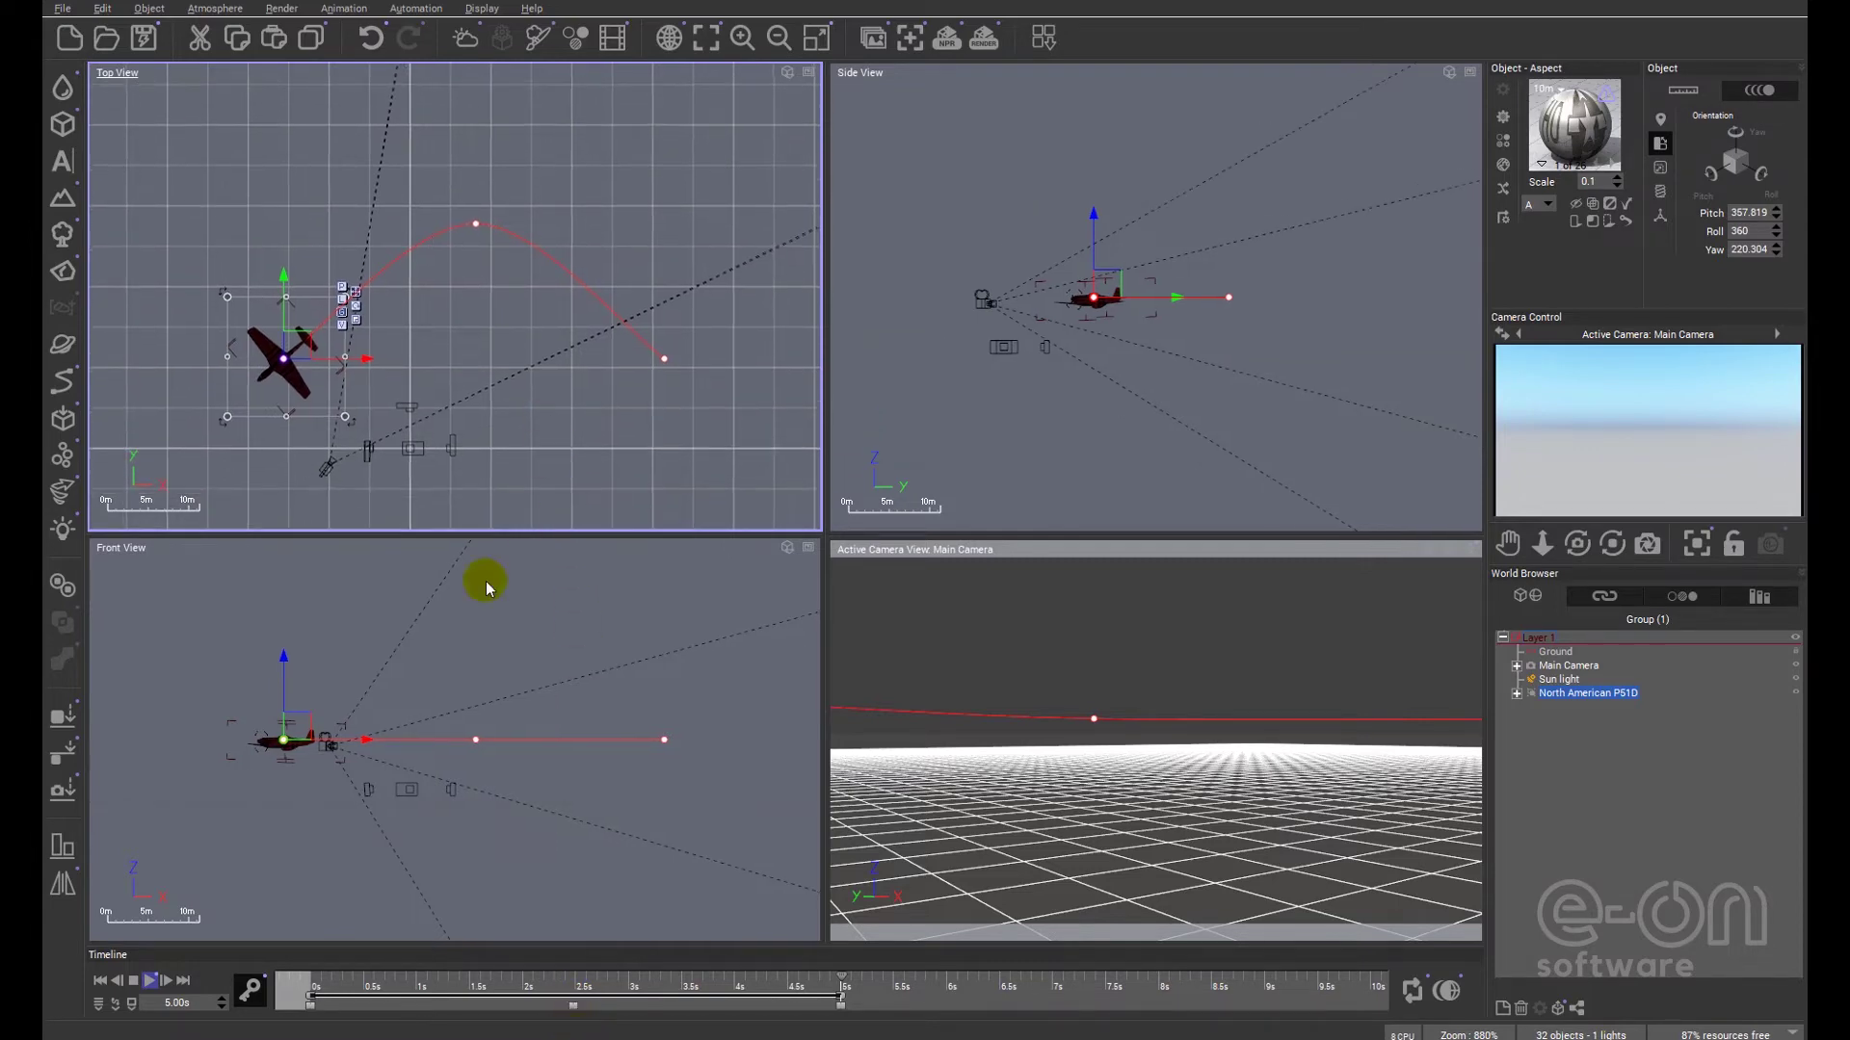
{"action": "left_click", "coordinate": [100, 982]}
{"action": "left_click", "coordinate": [150, 980]}
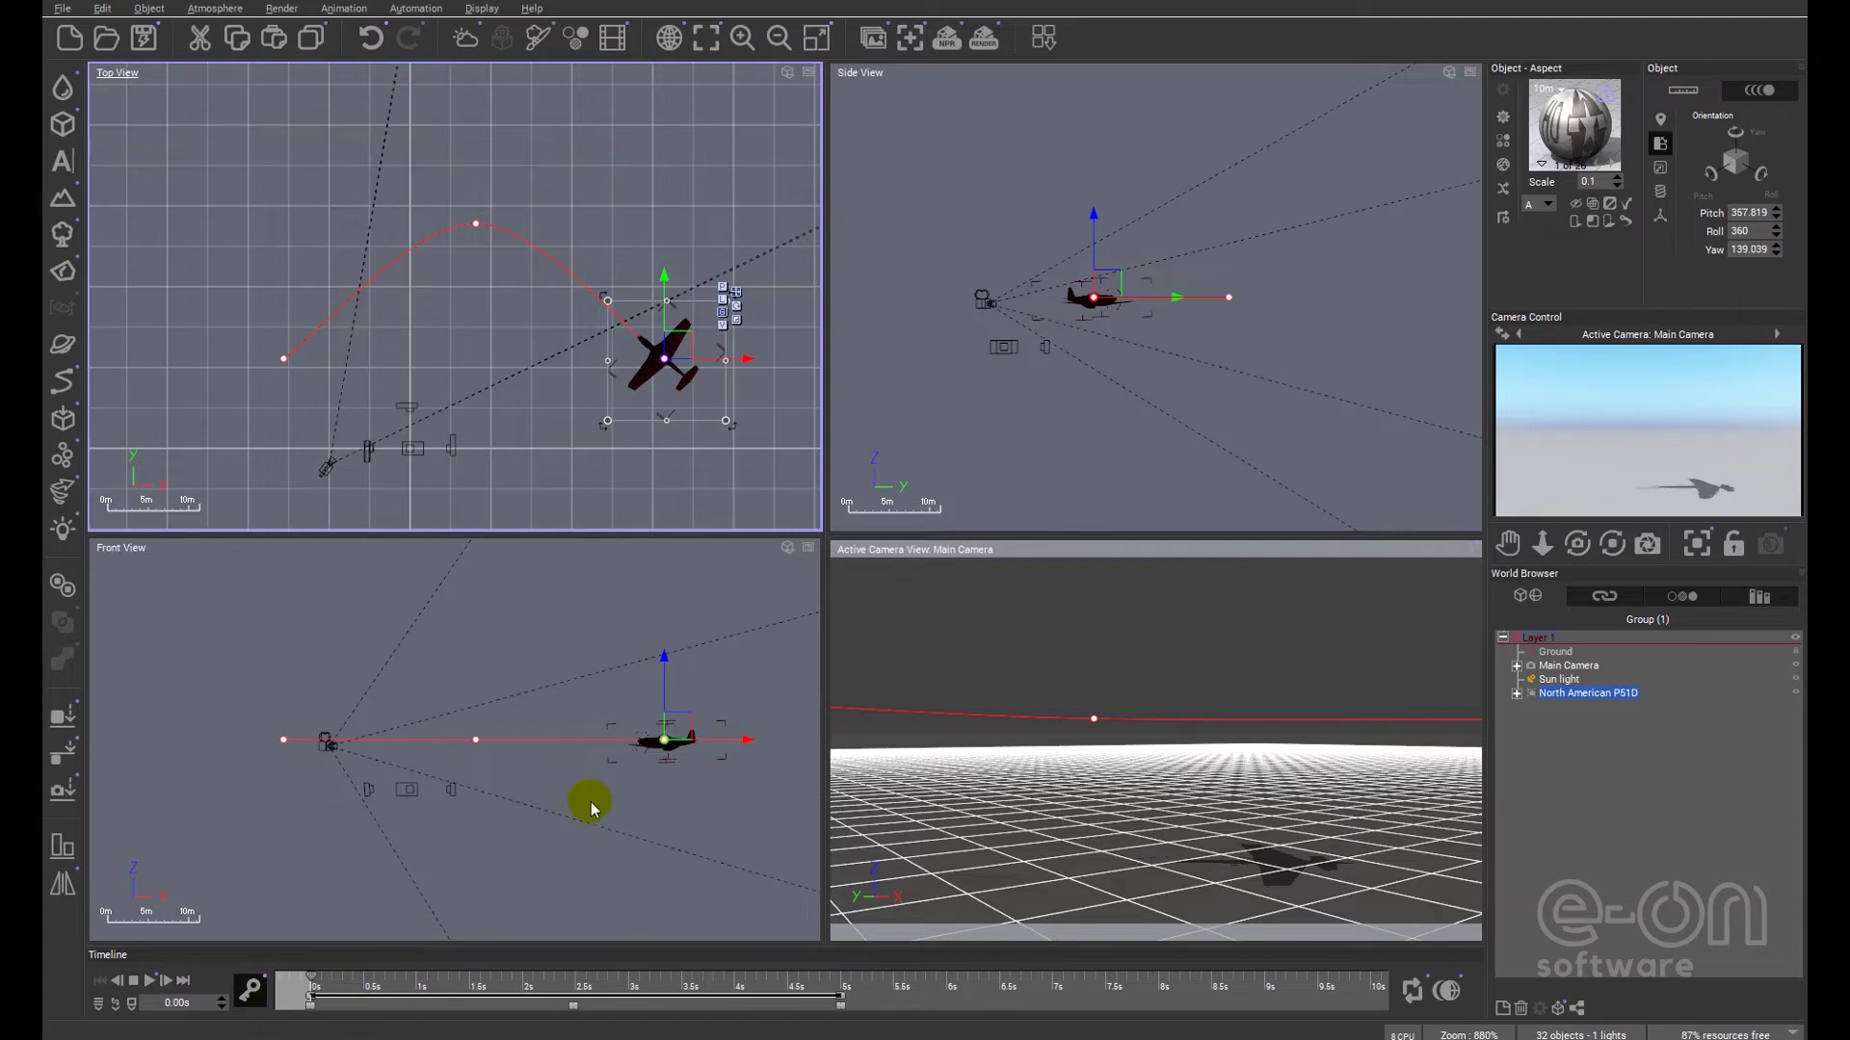
Step: Raise the Main Camera to 15.9 m in Side View, deselect it, and replay the animation
{"action": "left_click", "coordinate": [1569, 666]}
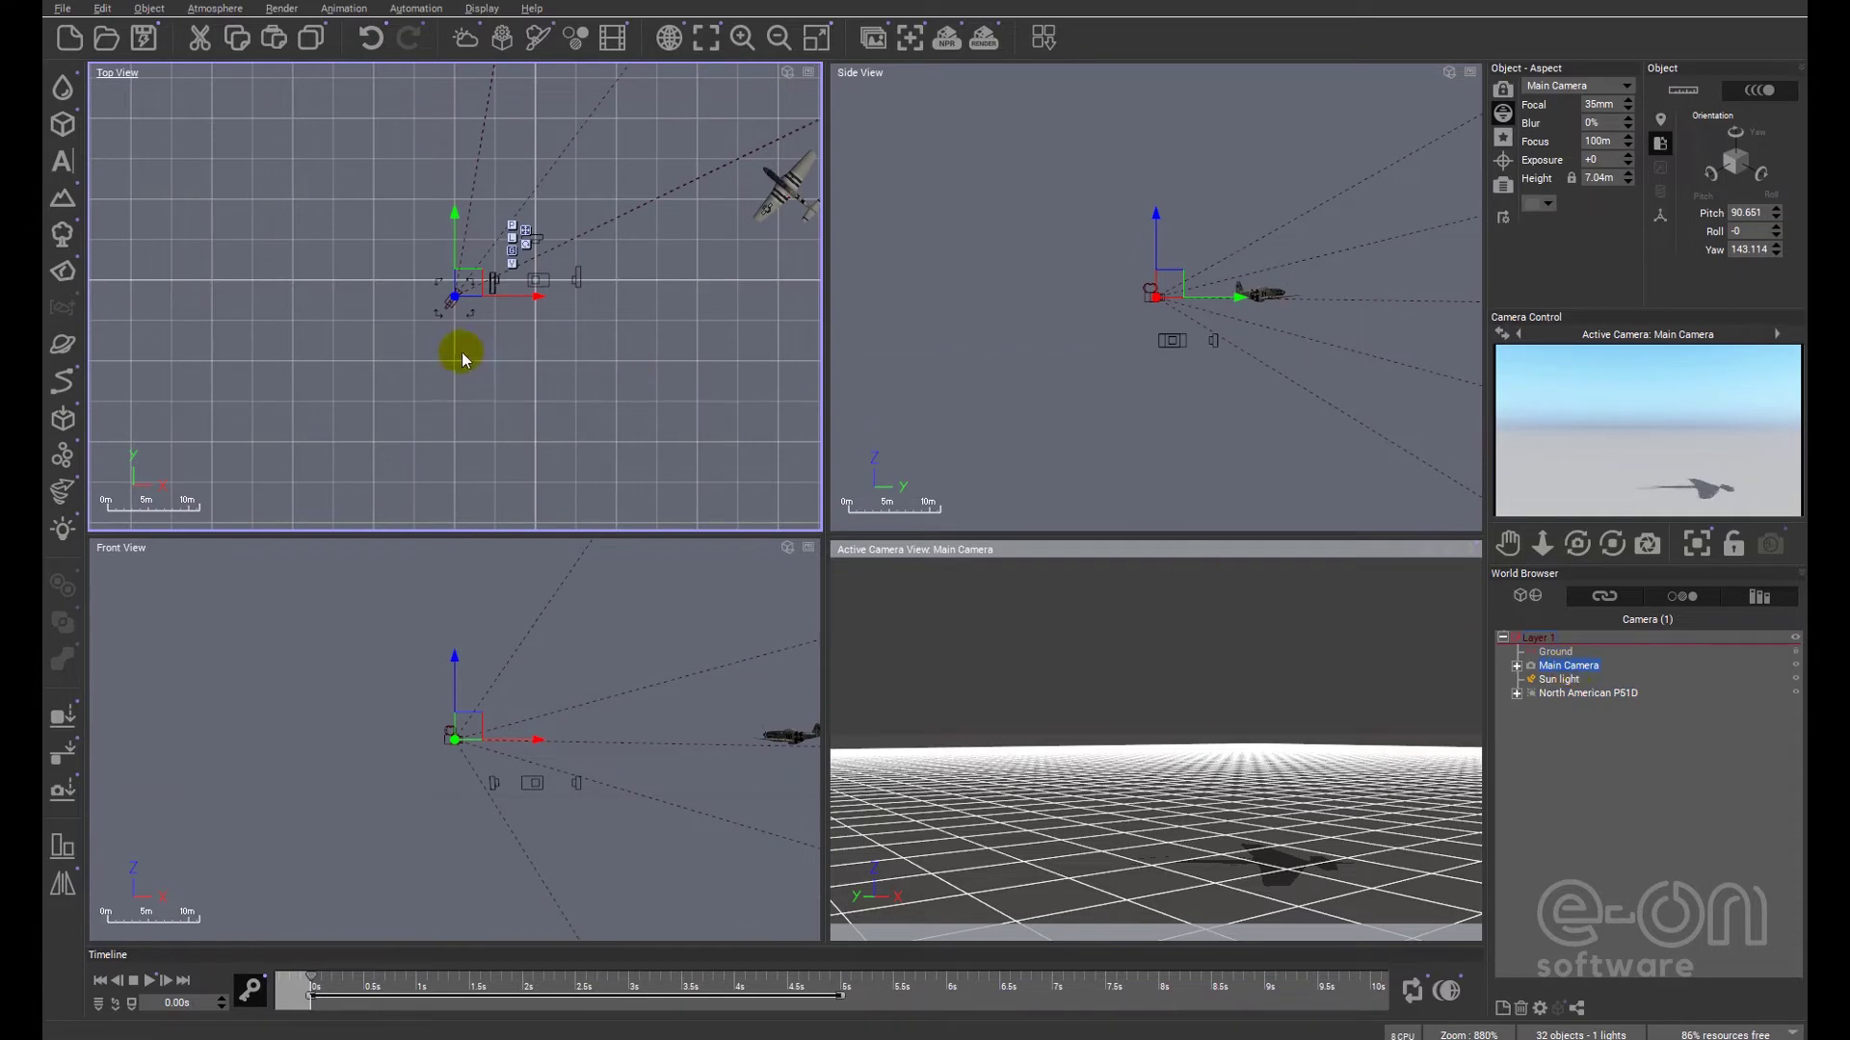
{"action": "left_click", "coordinate": [1119, 351]}
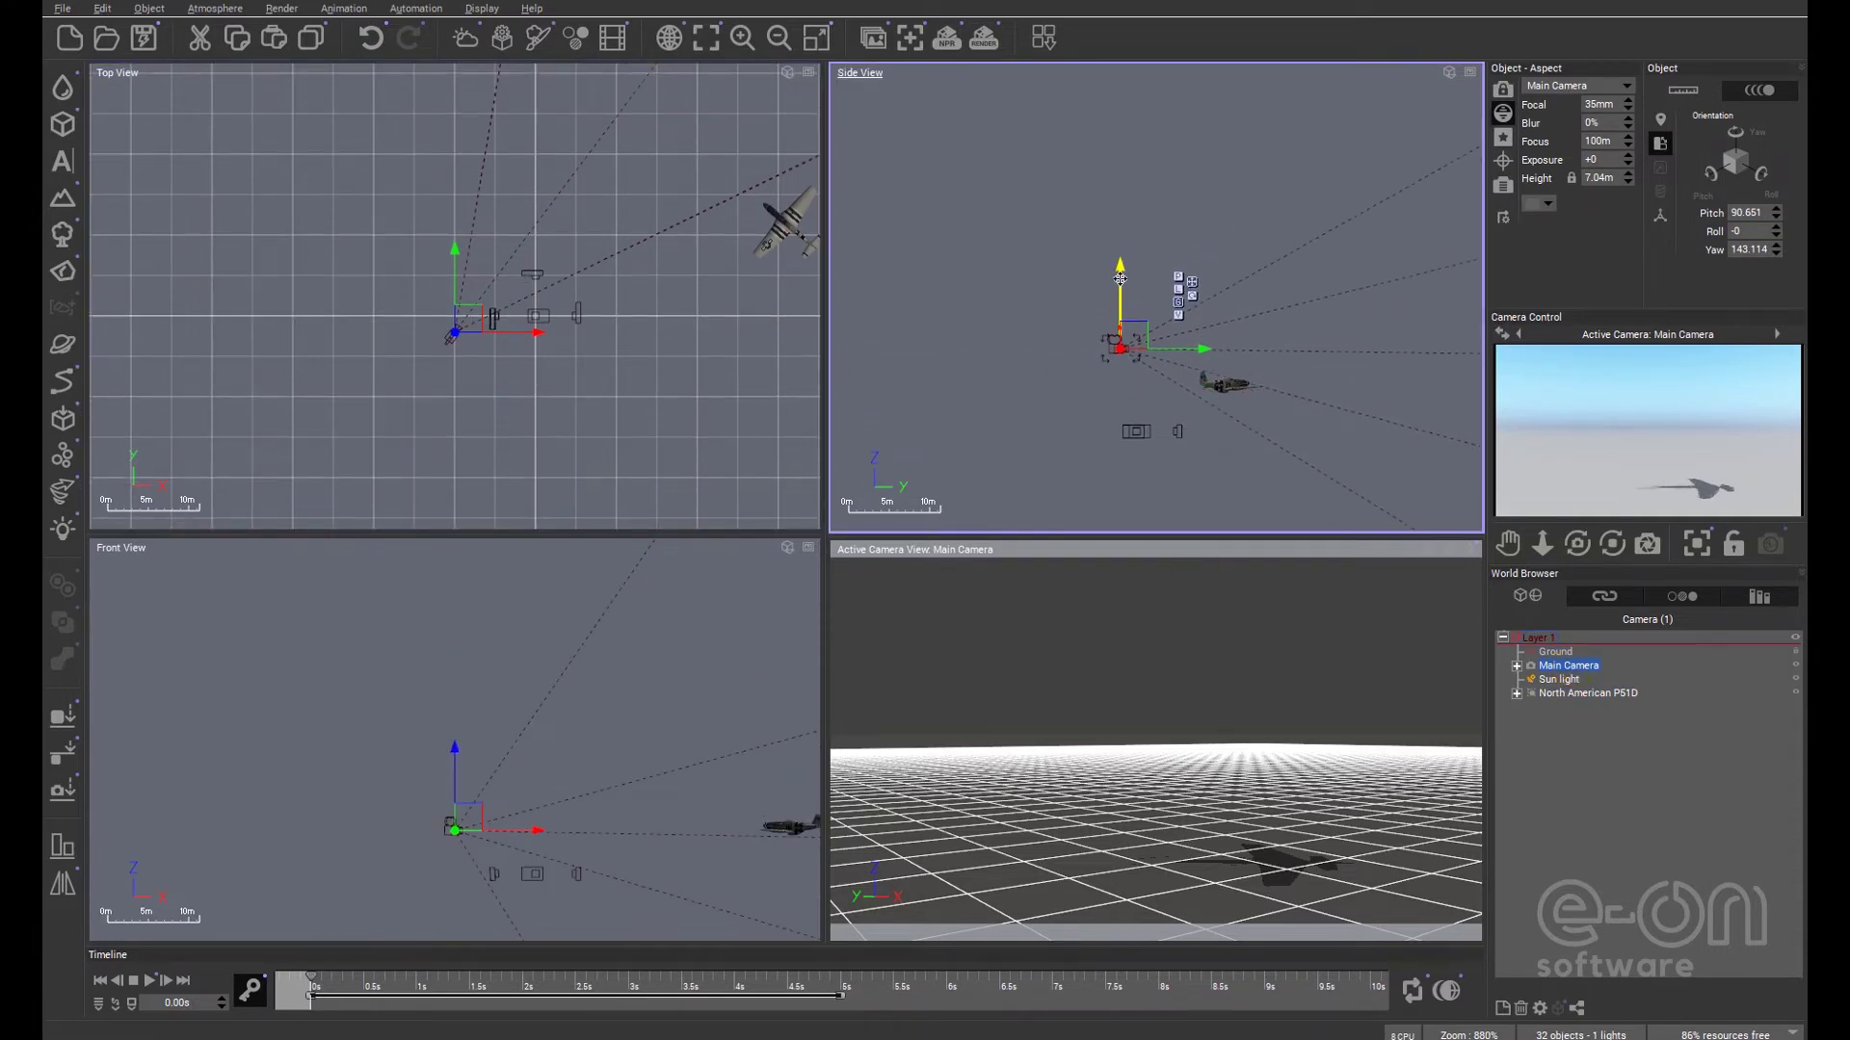
{"action": "left_click_drag", "start_coordinate": [1119, 273], "coordinate": [1125, 329]}
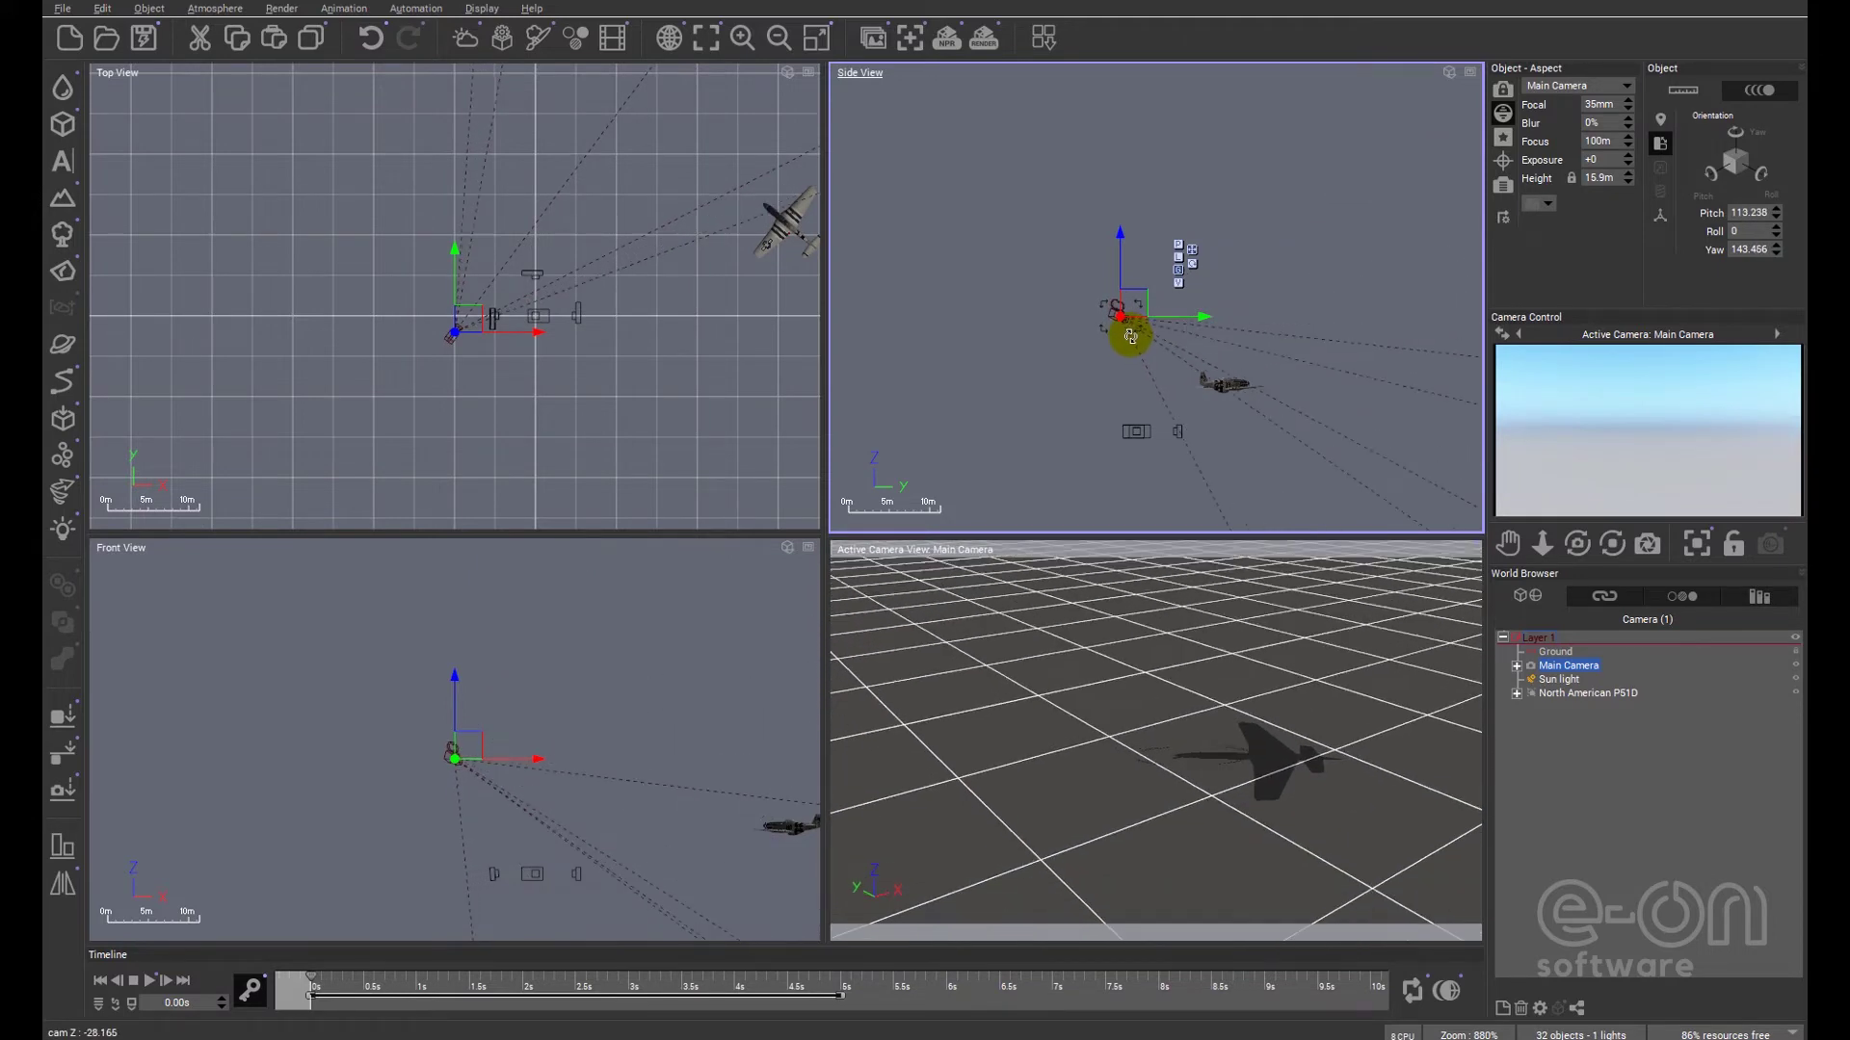
{"action": "left_click", "coordinate": [1632, 778]}
{"action": "left_click", "coordinate": [1148, 695]}
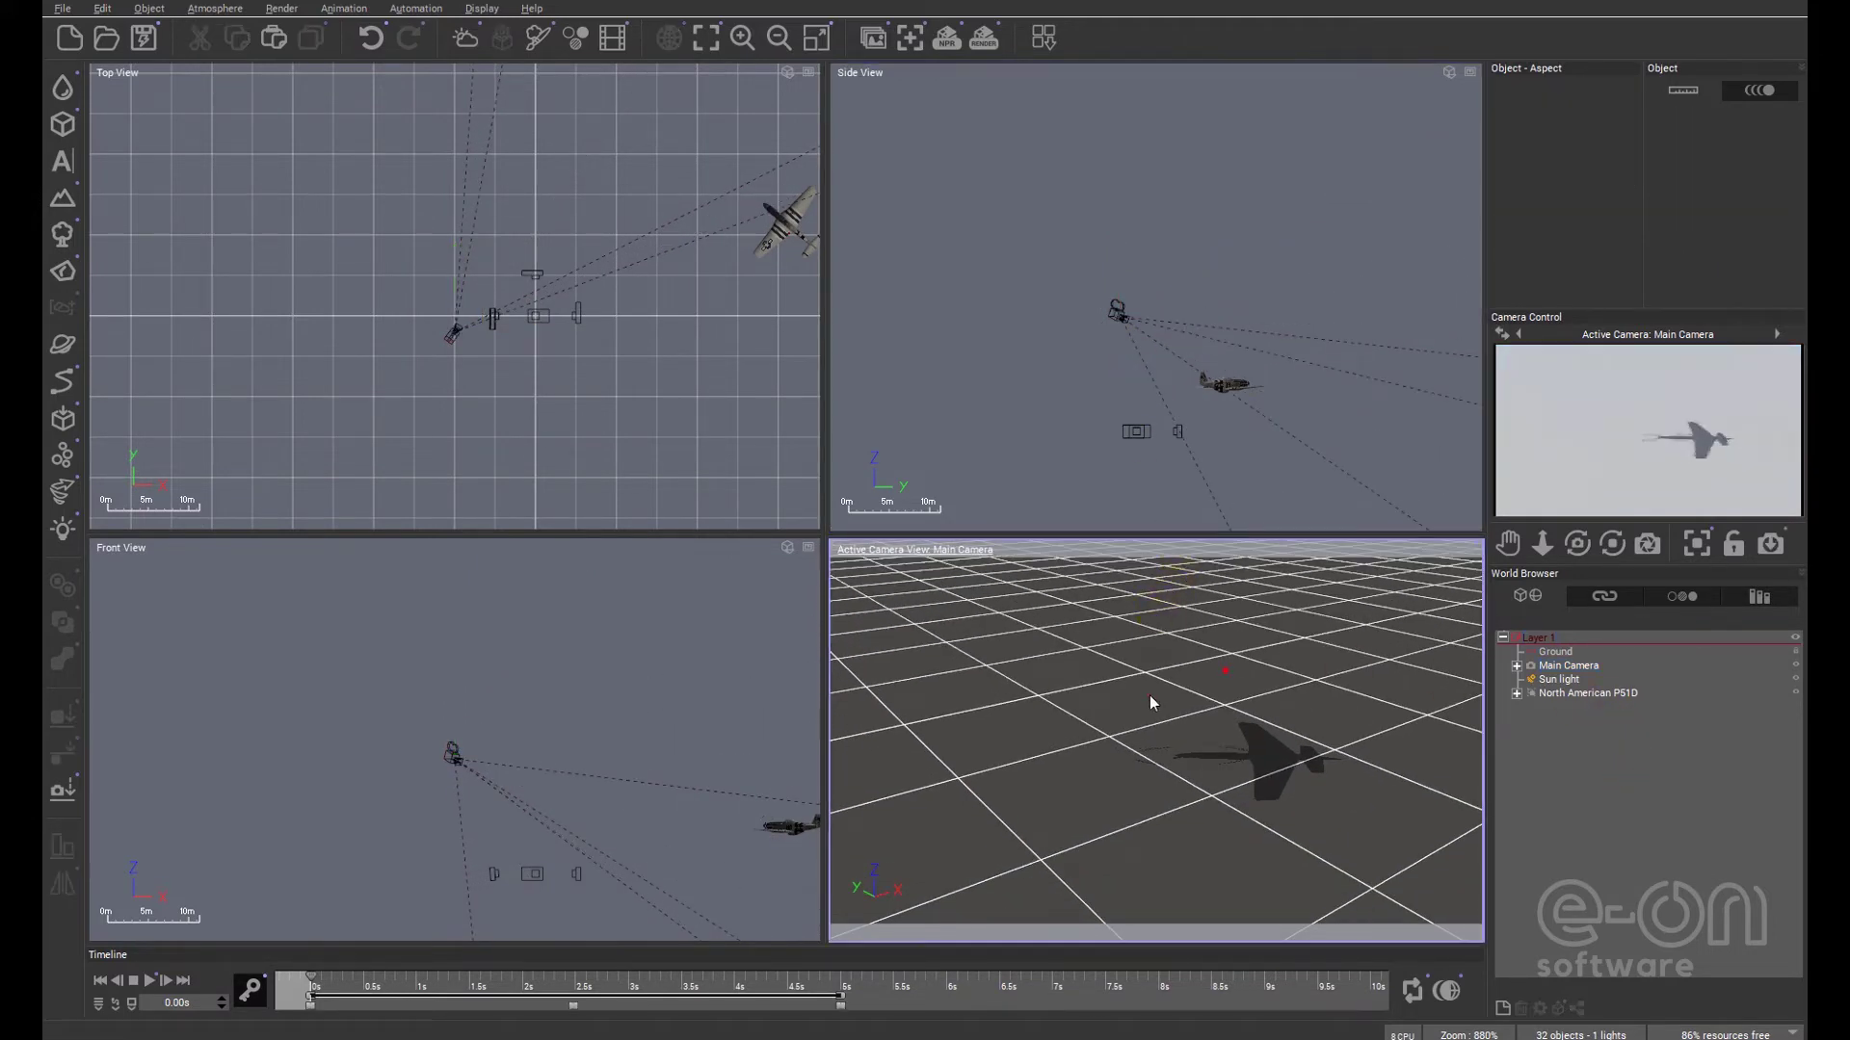
{"action": "left_click", "coordinate": [150, 982]}
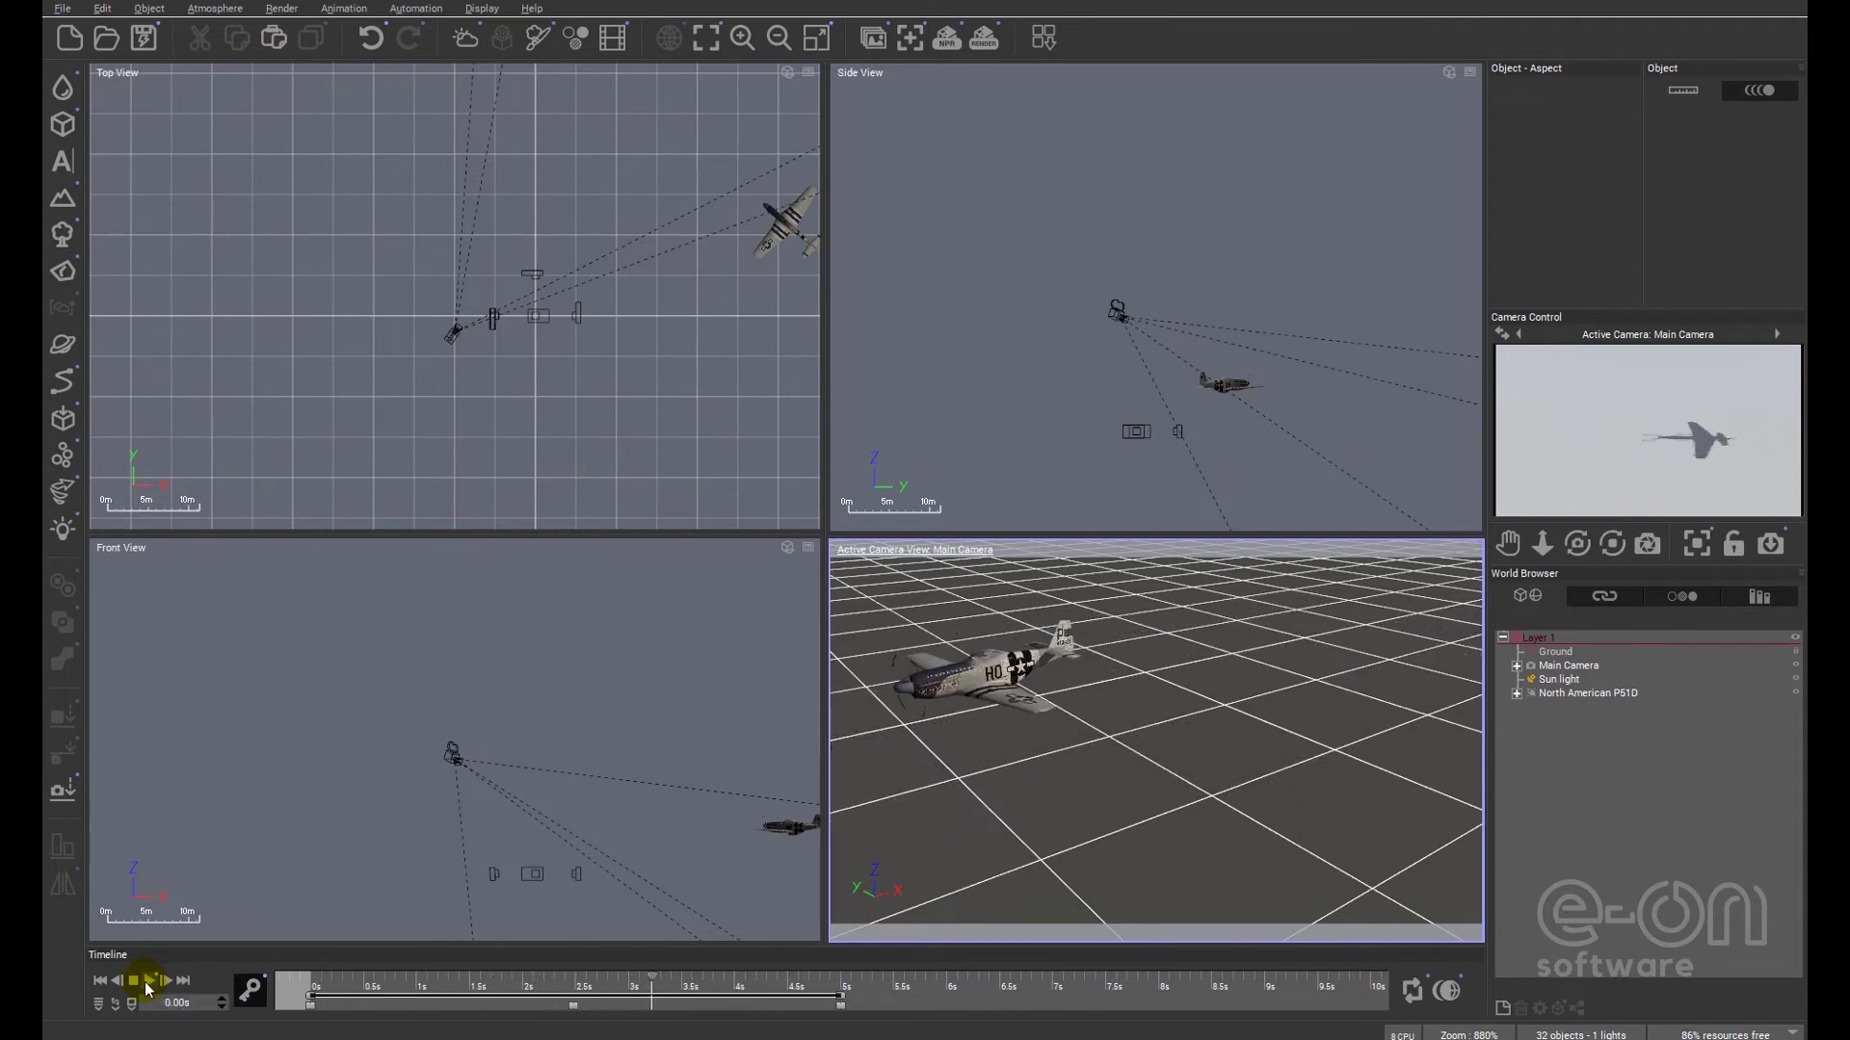
Step: Stop playback and pitch the P51D's nose down to about 322° at the 2.48 s keyframe
{"action": "left_click", "coordinate": [149, 980]}
{"action": "left_click", "coordinate": [1588, 694]}
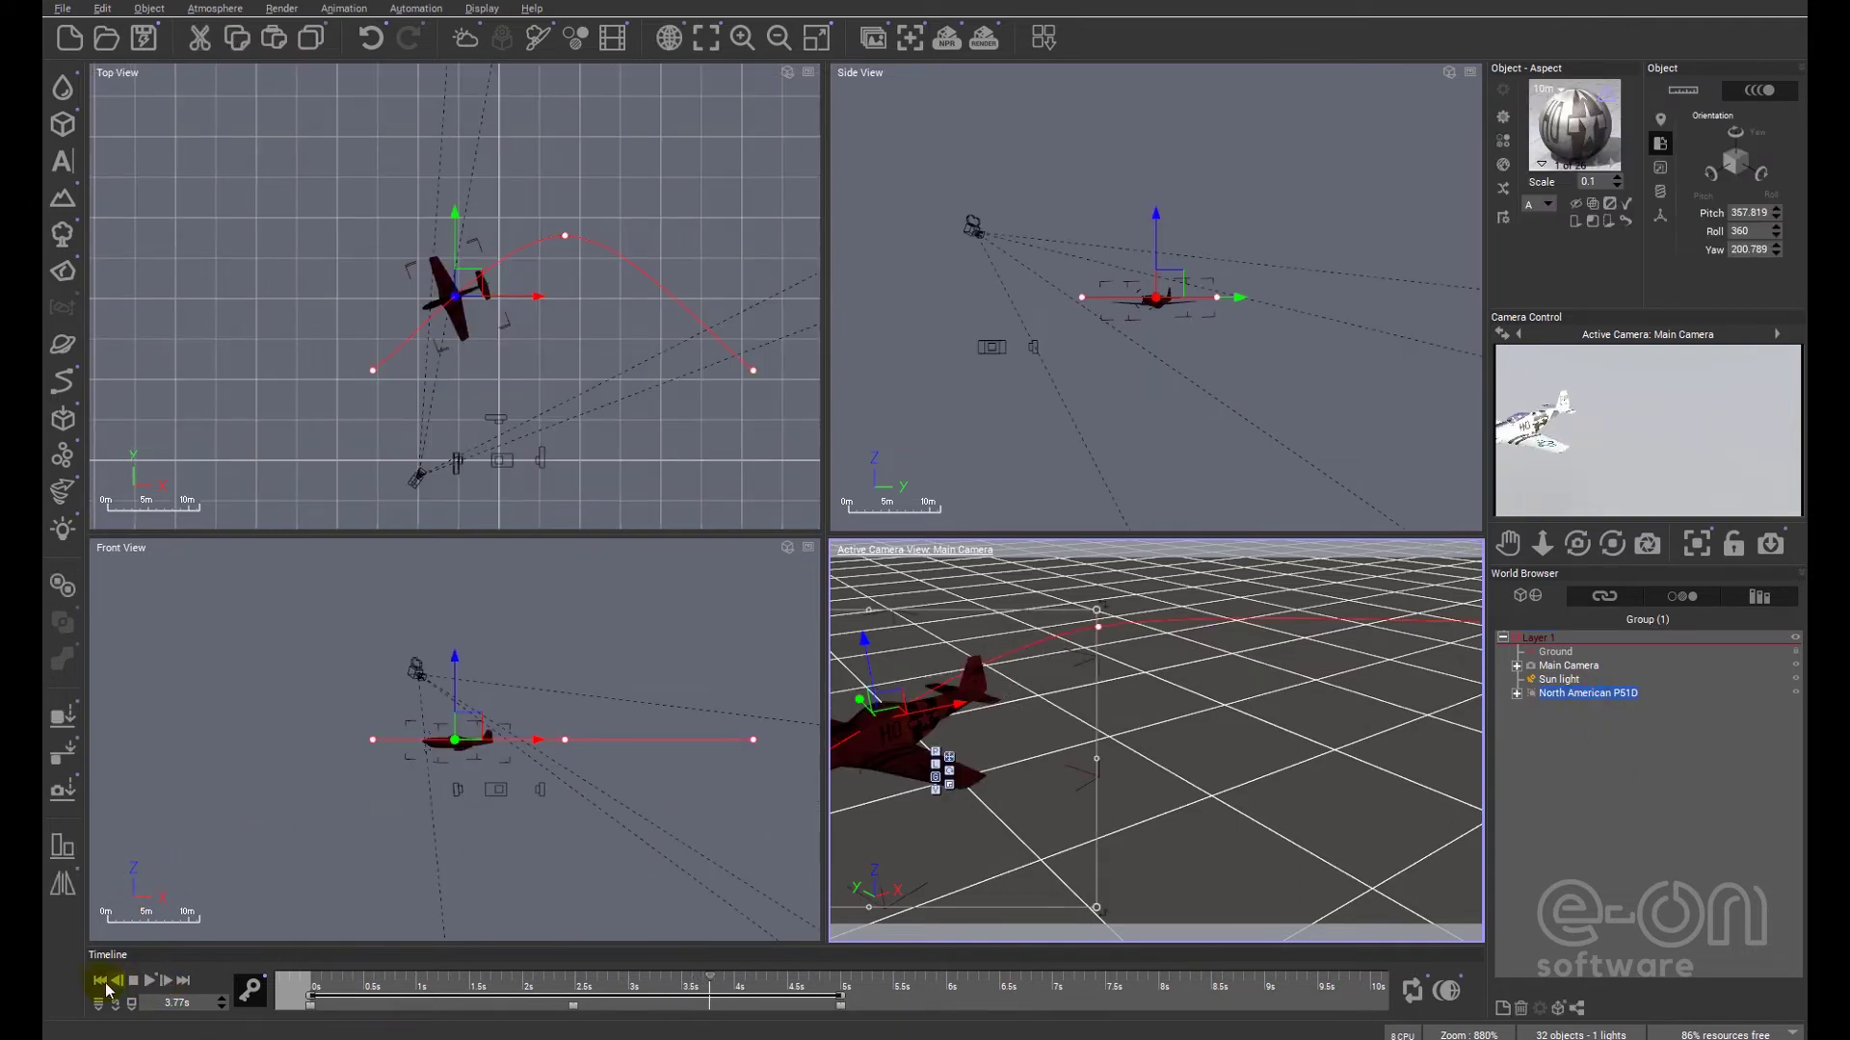
{"action": "left_click", "coordinate": [100, 984]}
{"action": "left_click", "coordinate": [149, 980]}
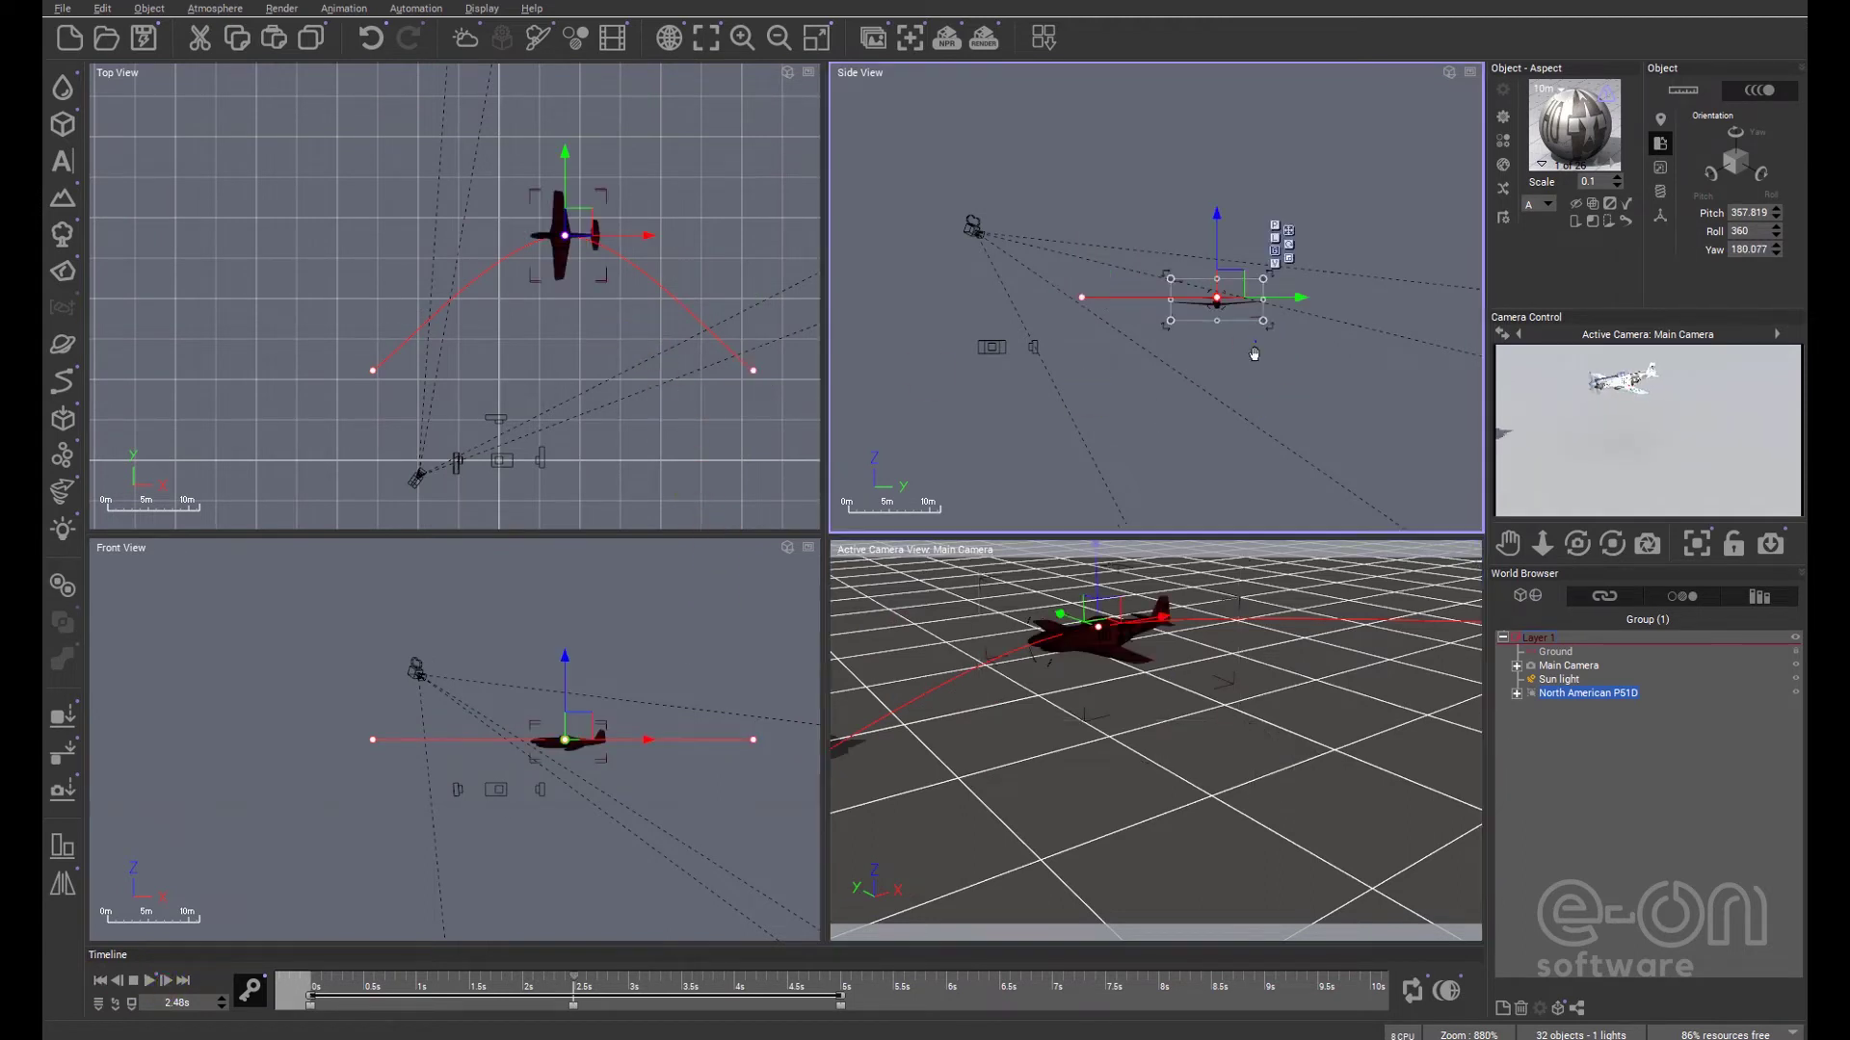
{"action": "left_click", "coordinate": [1257, 383]}
{"action": "left_click_drag", "start_coordinate": [1263, 379], "coordinate": [1268, 339]}
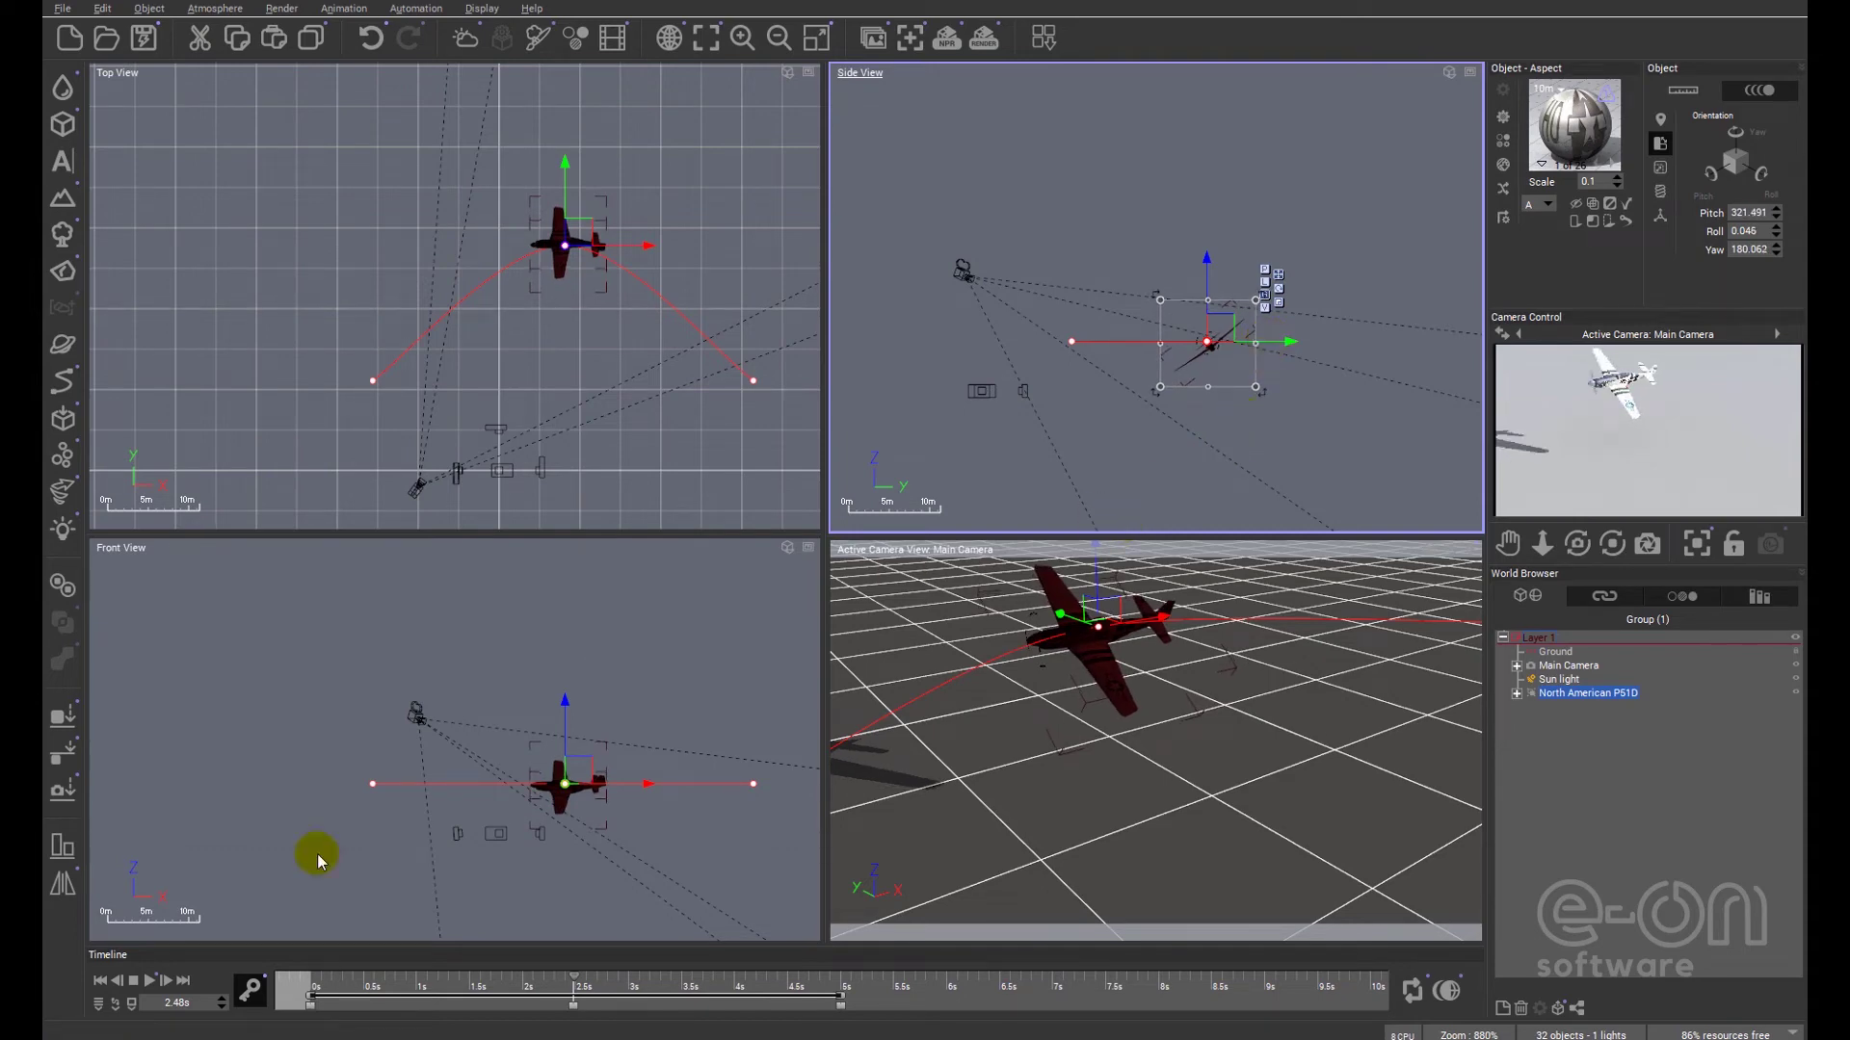
Step: Rewind and replay the banking flight, pausing it at the top of the arc
{"action": "left_click", "coordinate": [100, 981]}
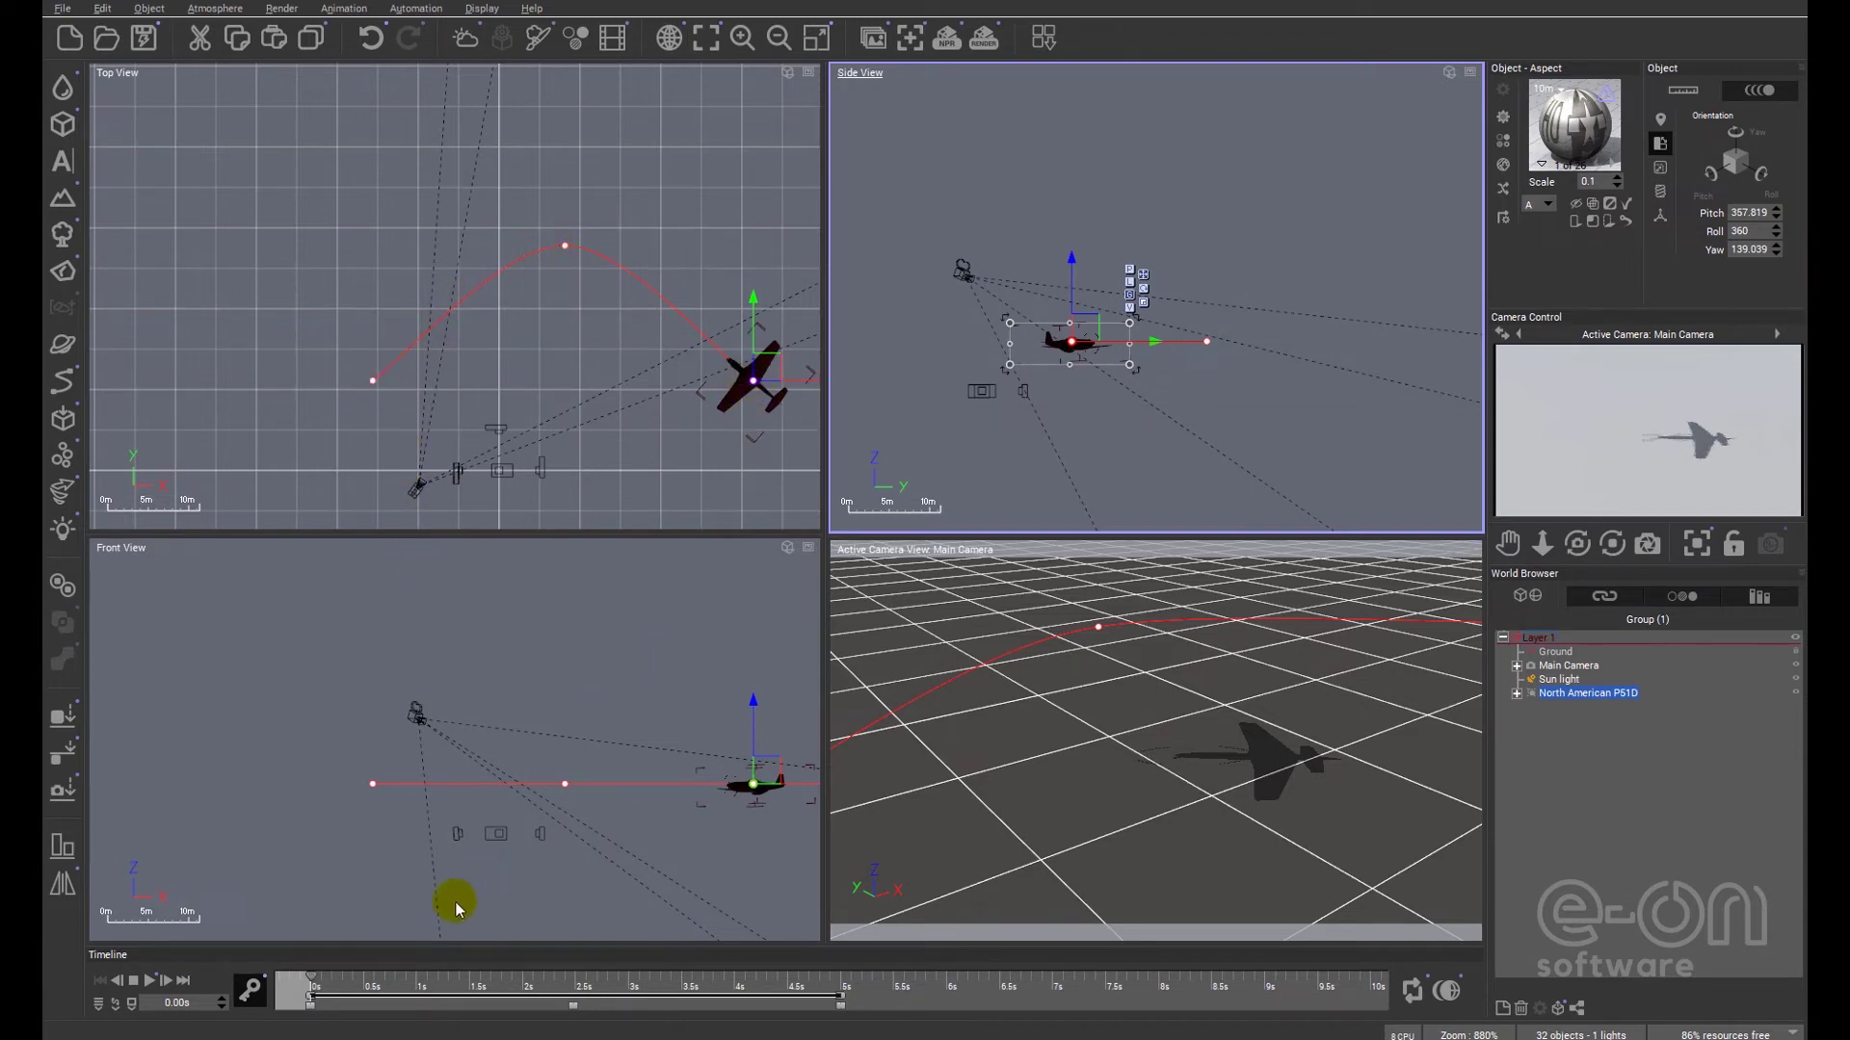
{"action": "left_click", "coordinate": [166, 982]}
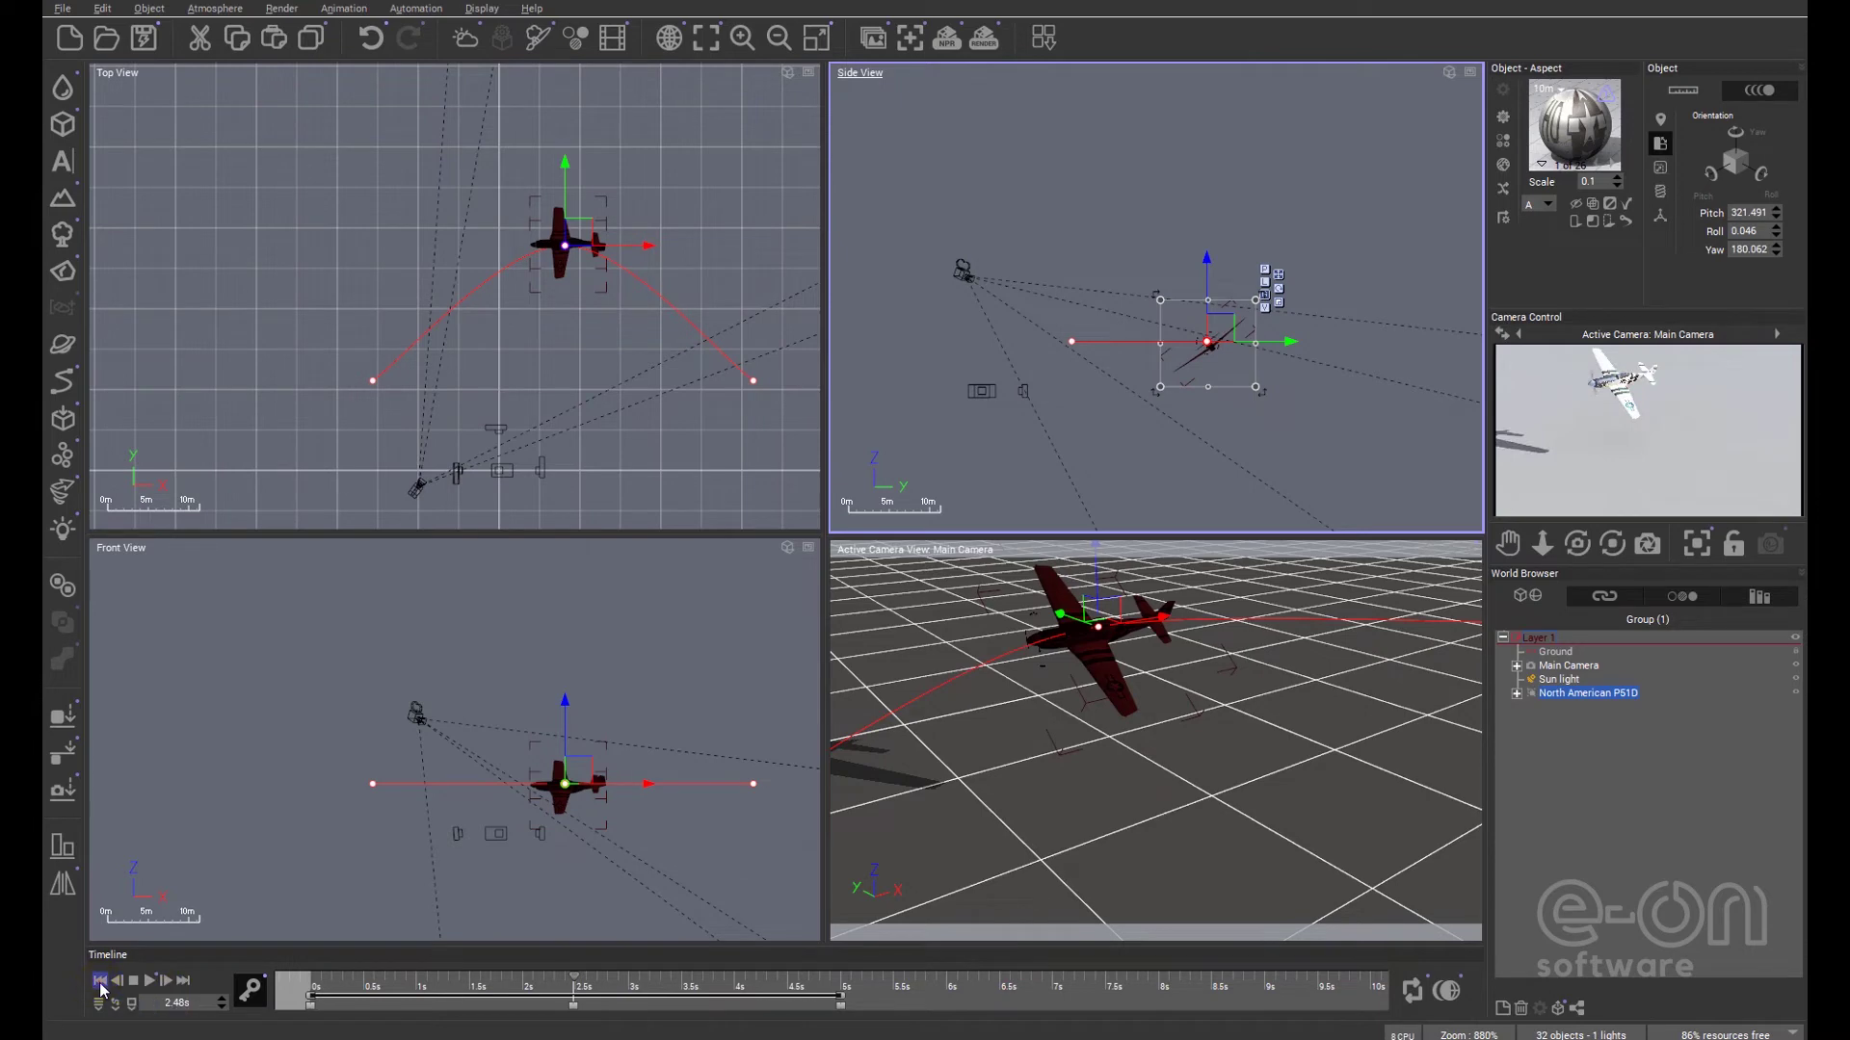
{"action": "left_click", "coordinate": [101, 982]}
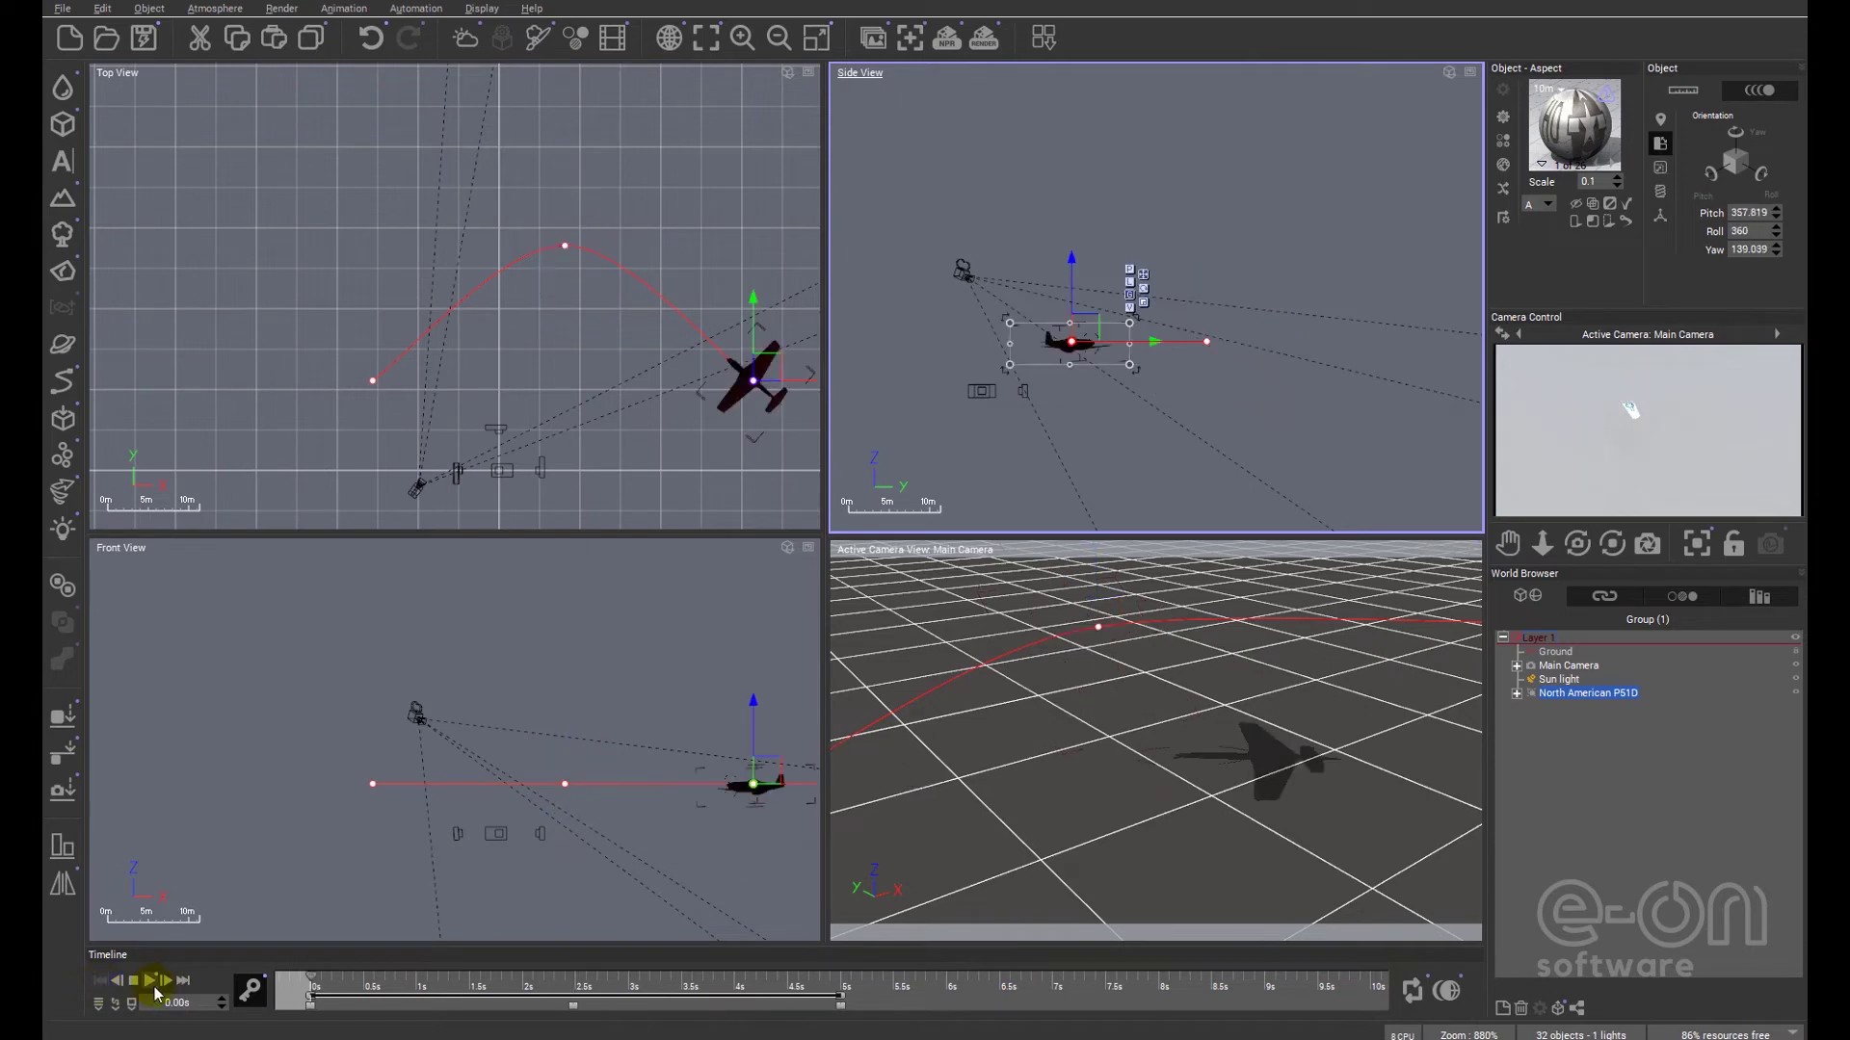
{"action": "left_click", "coordinate": [149, 981]}
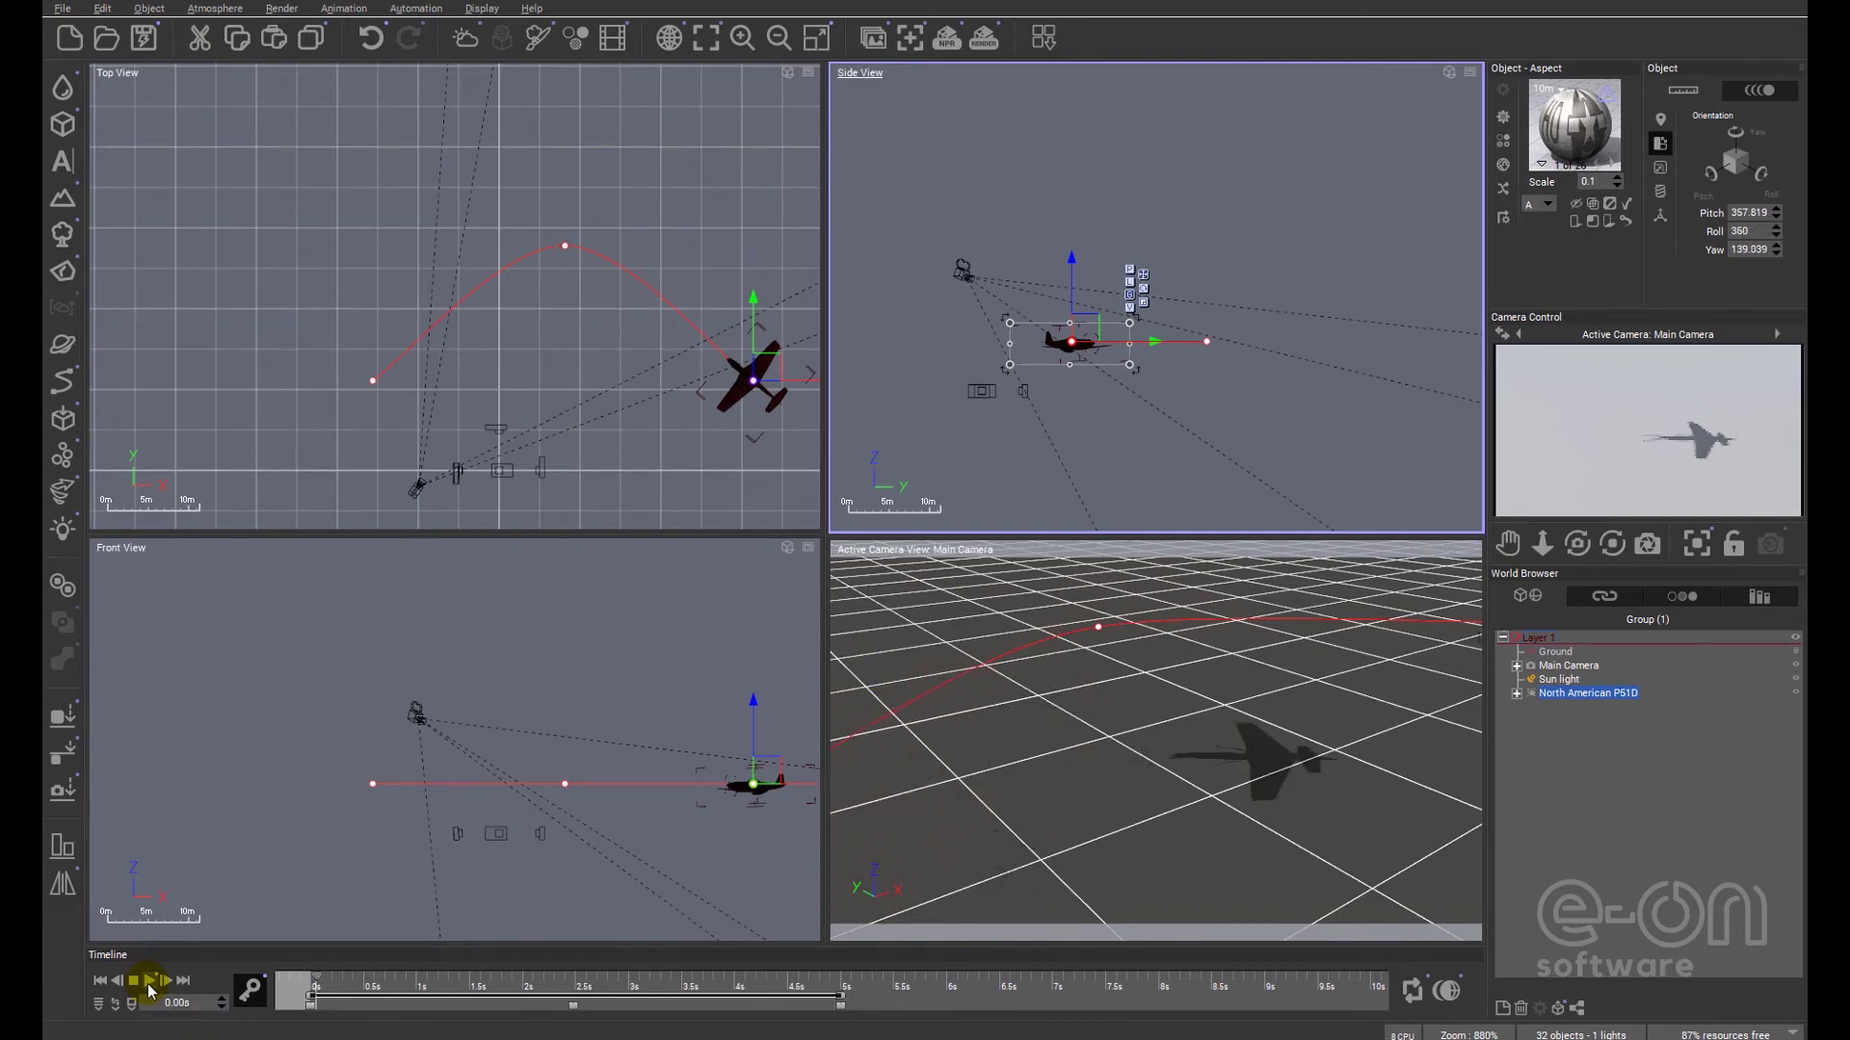
{"action": "left_click", "coordinate": [150, 989]}
{"action": "left_click", "coordinate": [620, 800]}
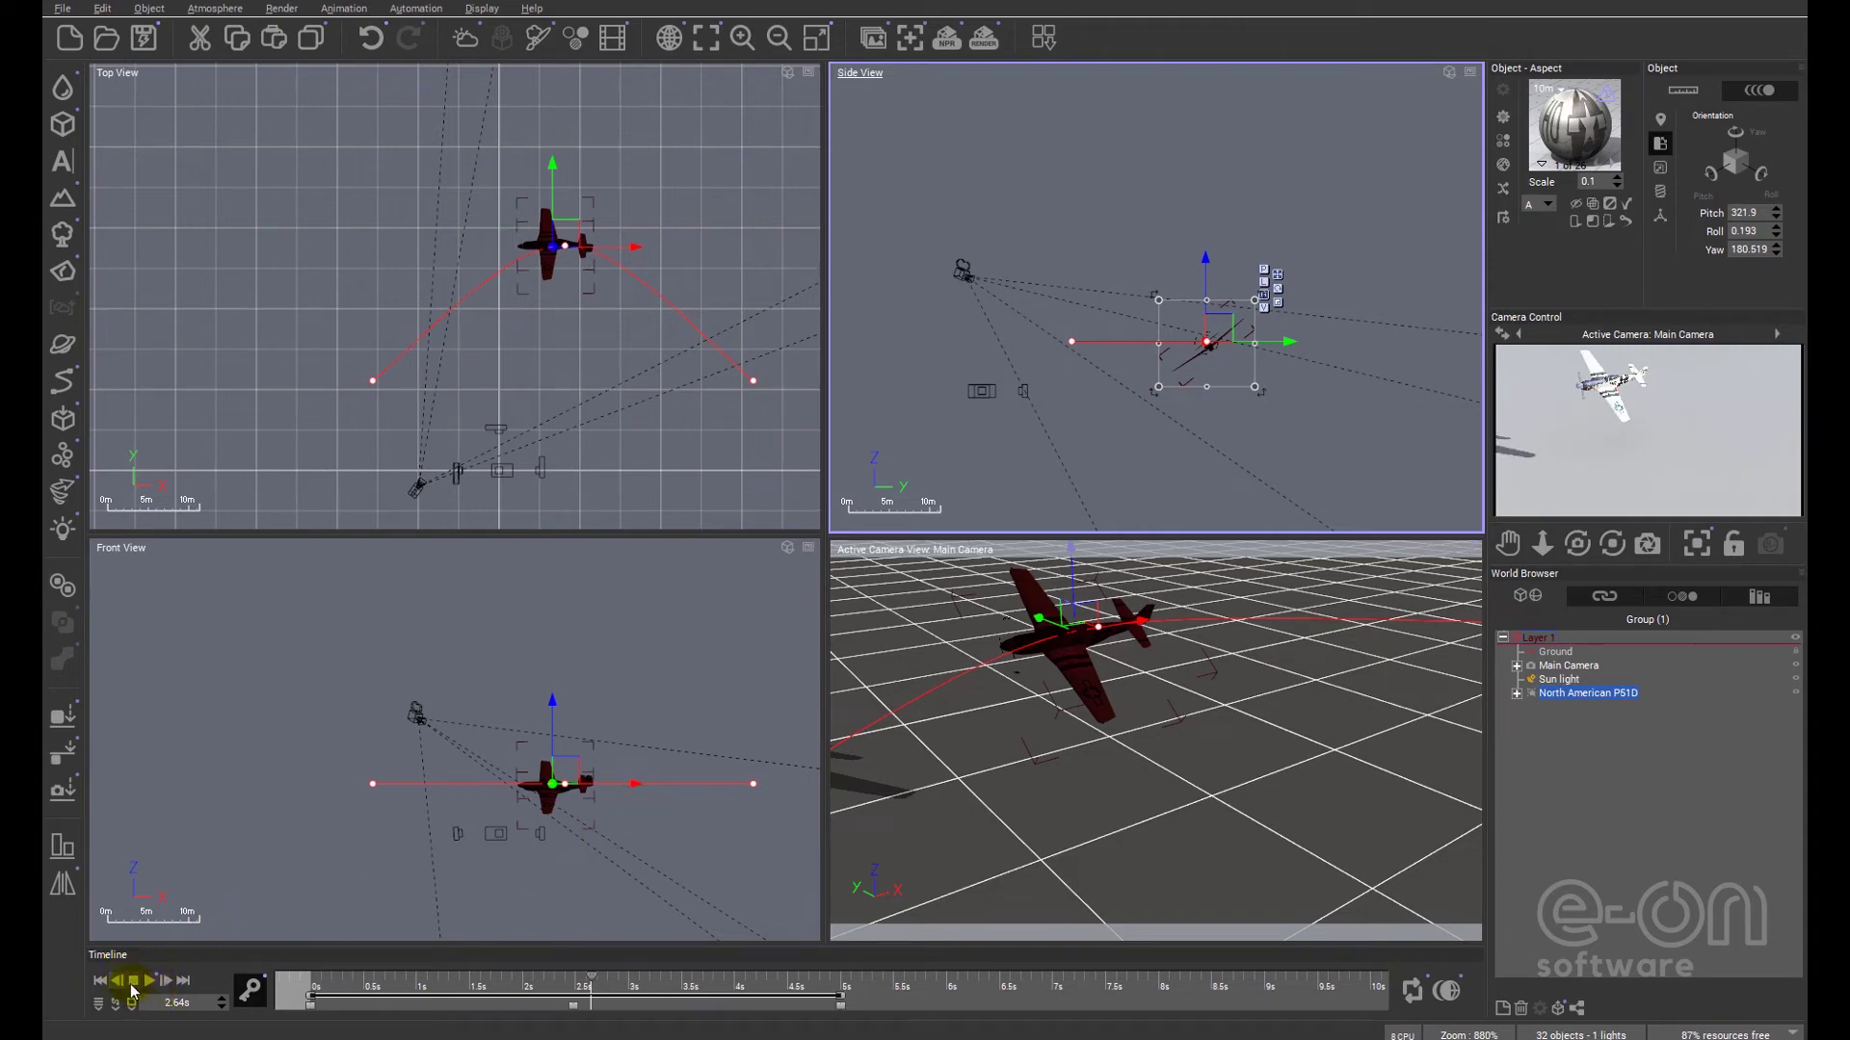
Step: Tilt the main camera's view toward the horizon behind the plane at 2.48 s
{"action": "left_click", "coordinate": [118, 981]}
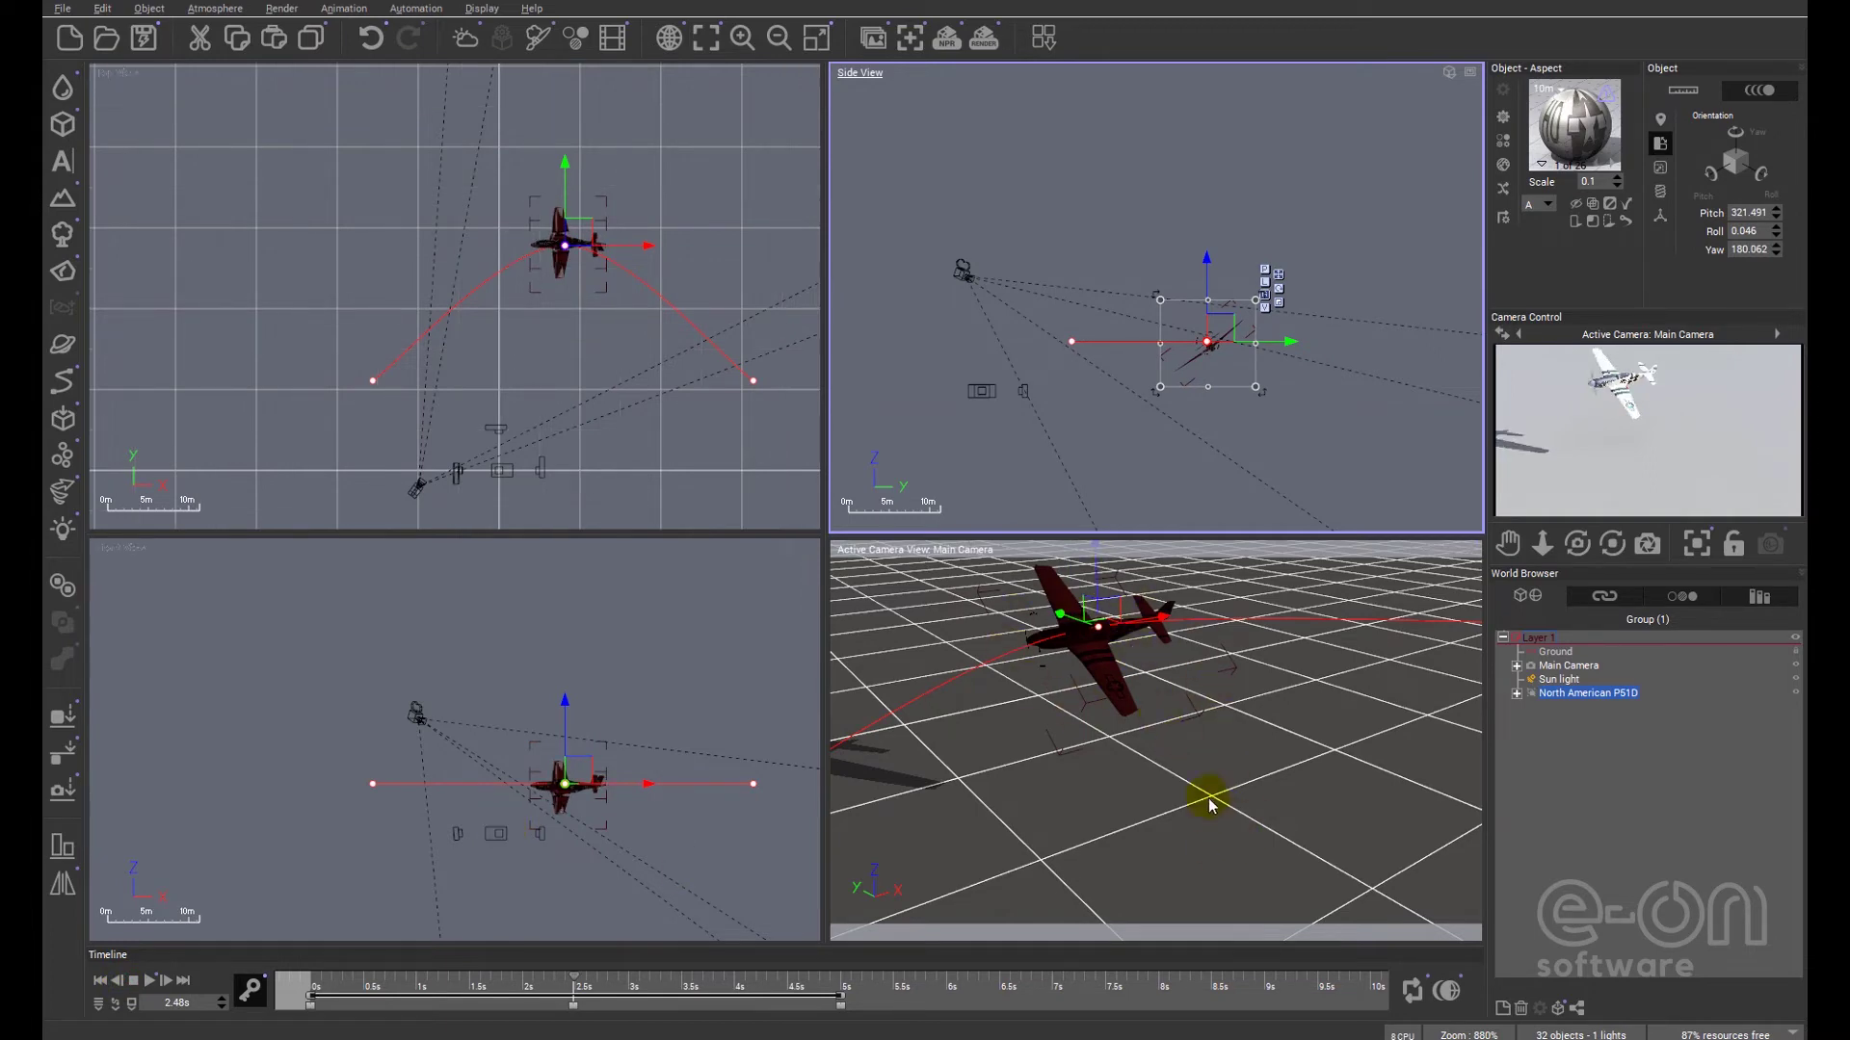
{"action": "right_click_drag", "start_coordinate": [1197, 728], "coordinate": [1284, 818]}
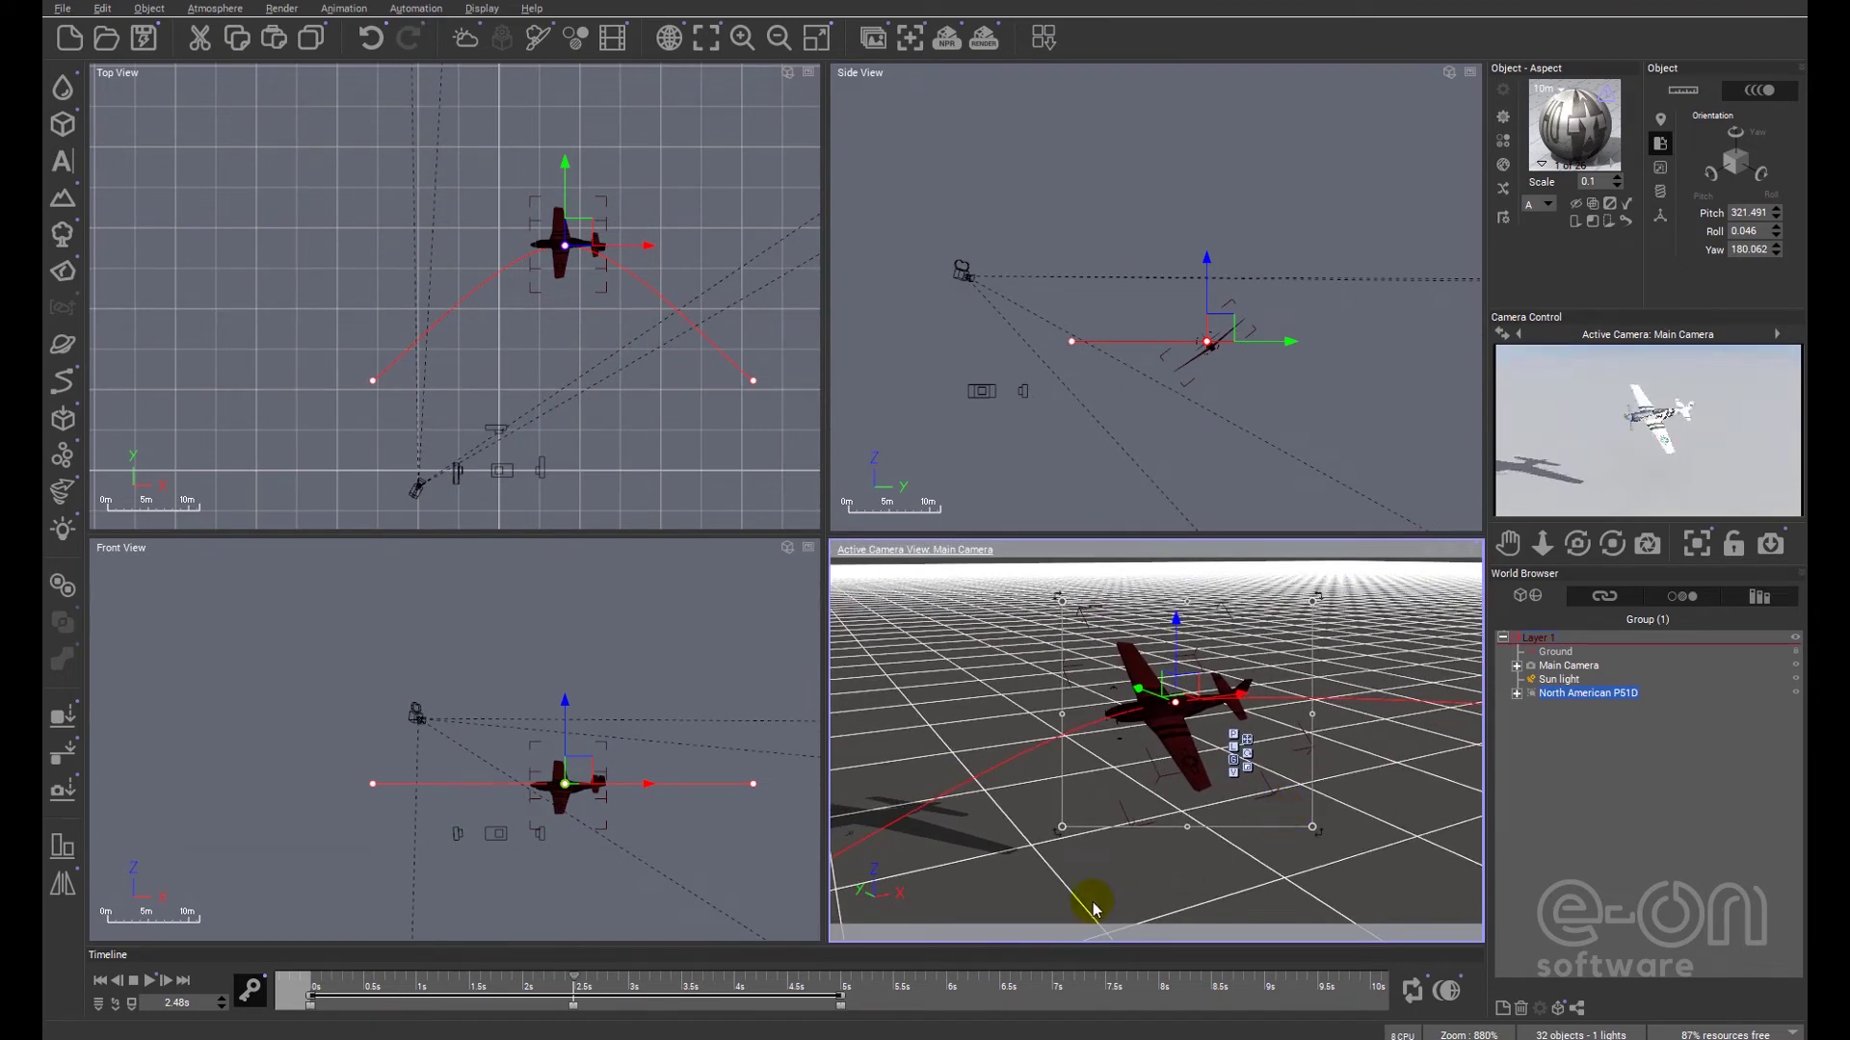
{"action": "left_click", "coordinate": [1565, 666]}
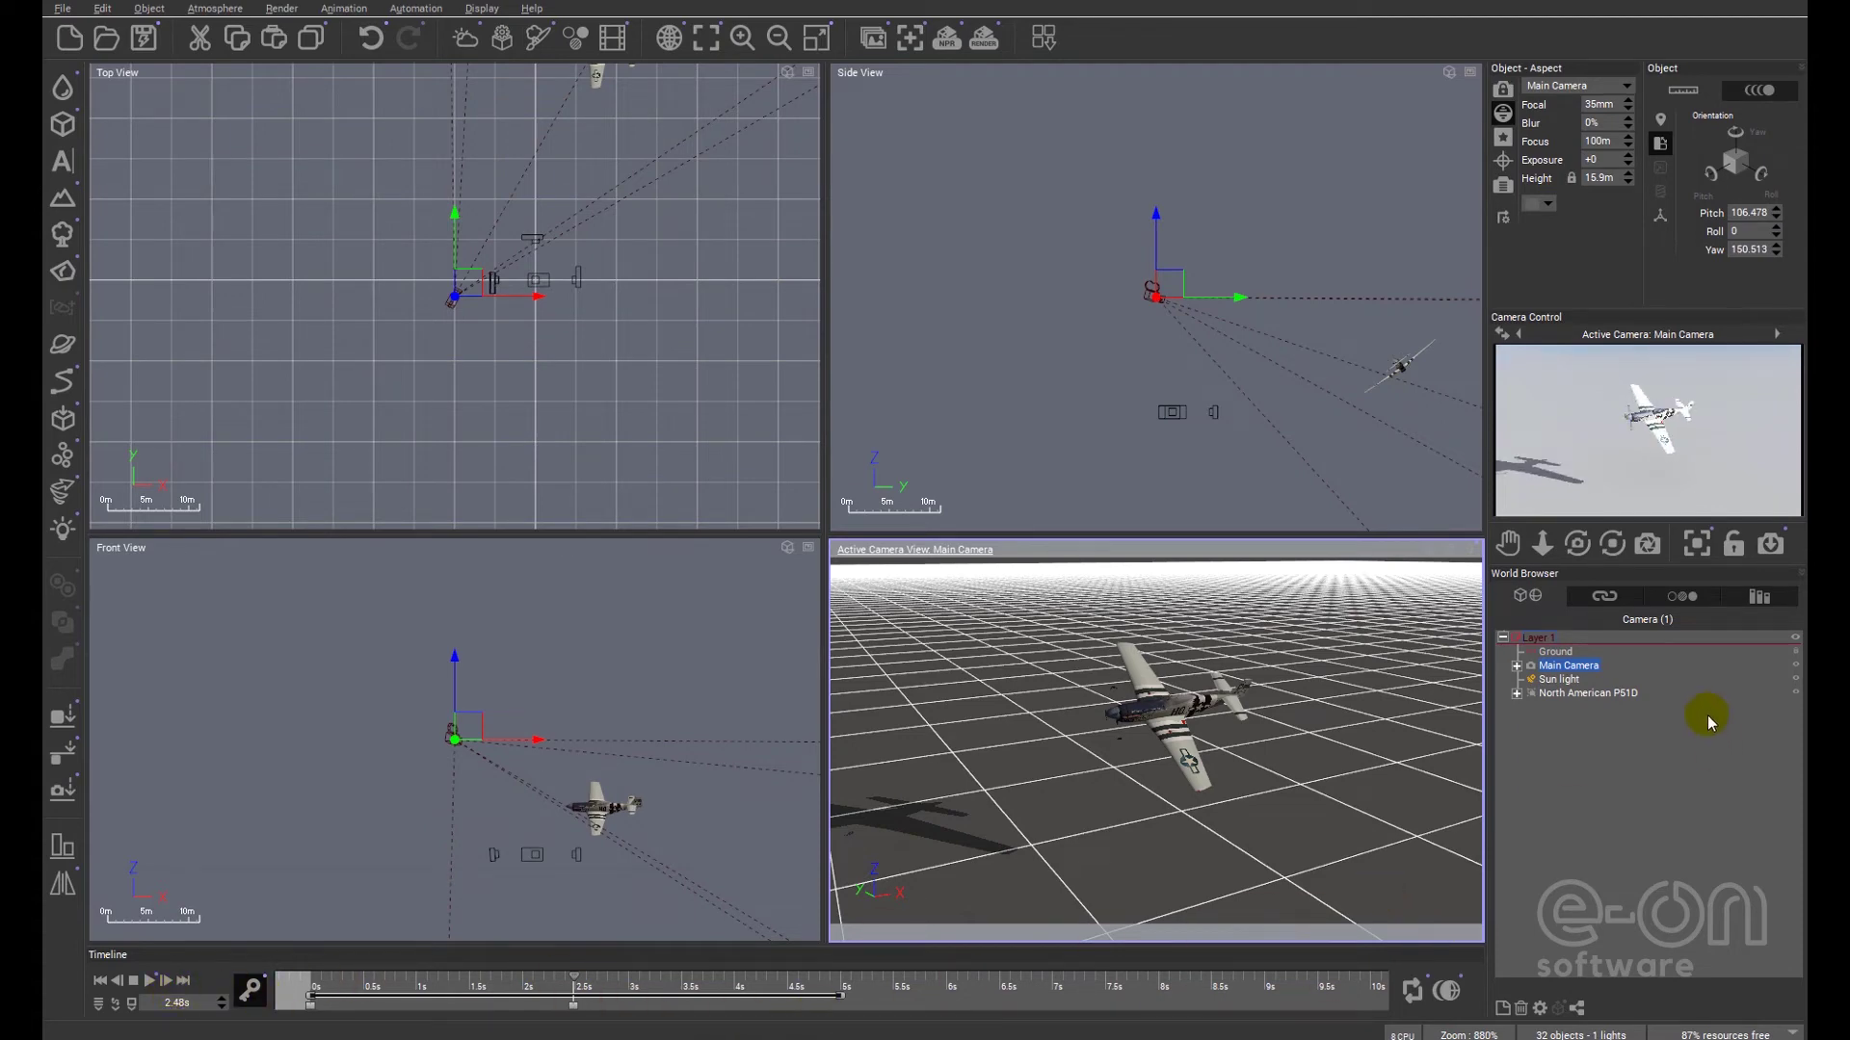
Step: Reselect the P51D, rewind to 0 s and play the flight animation
{"action": "left_click", "coordinate": [1578, 694]}
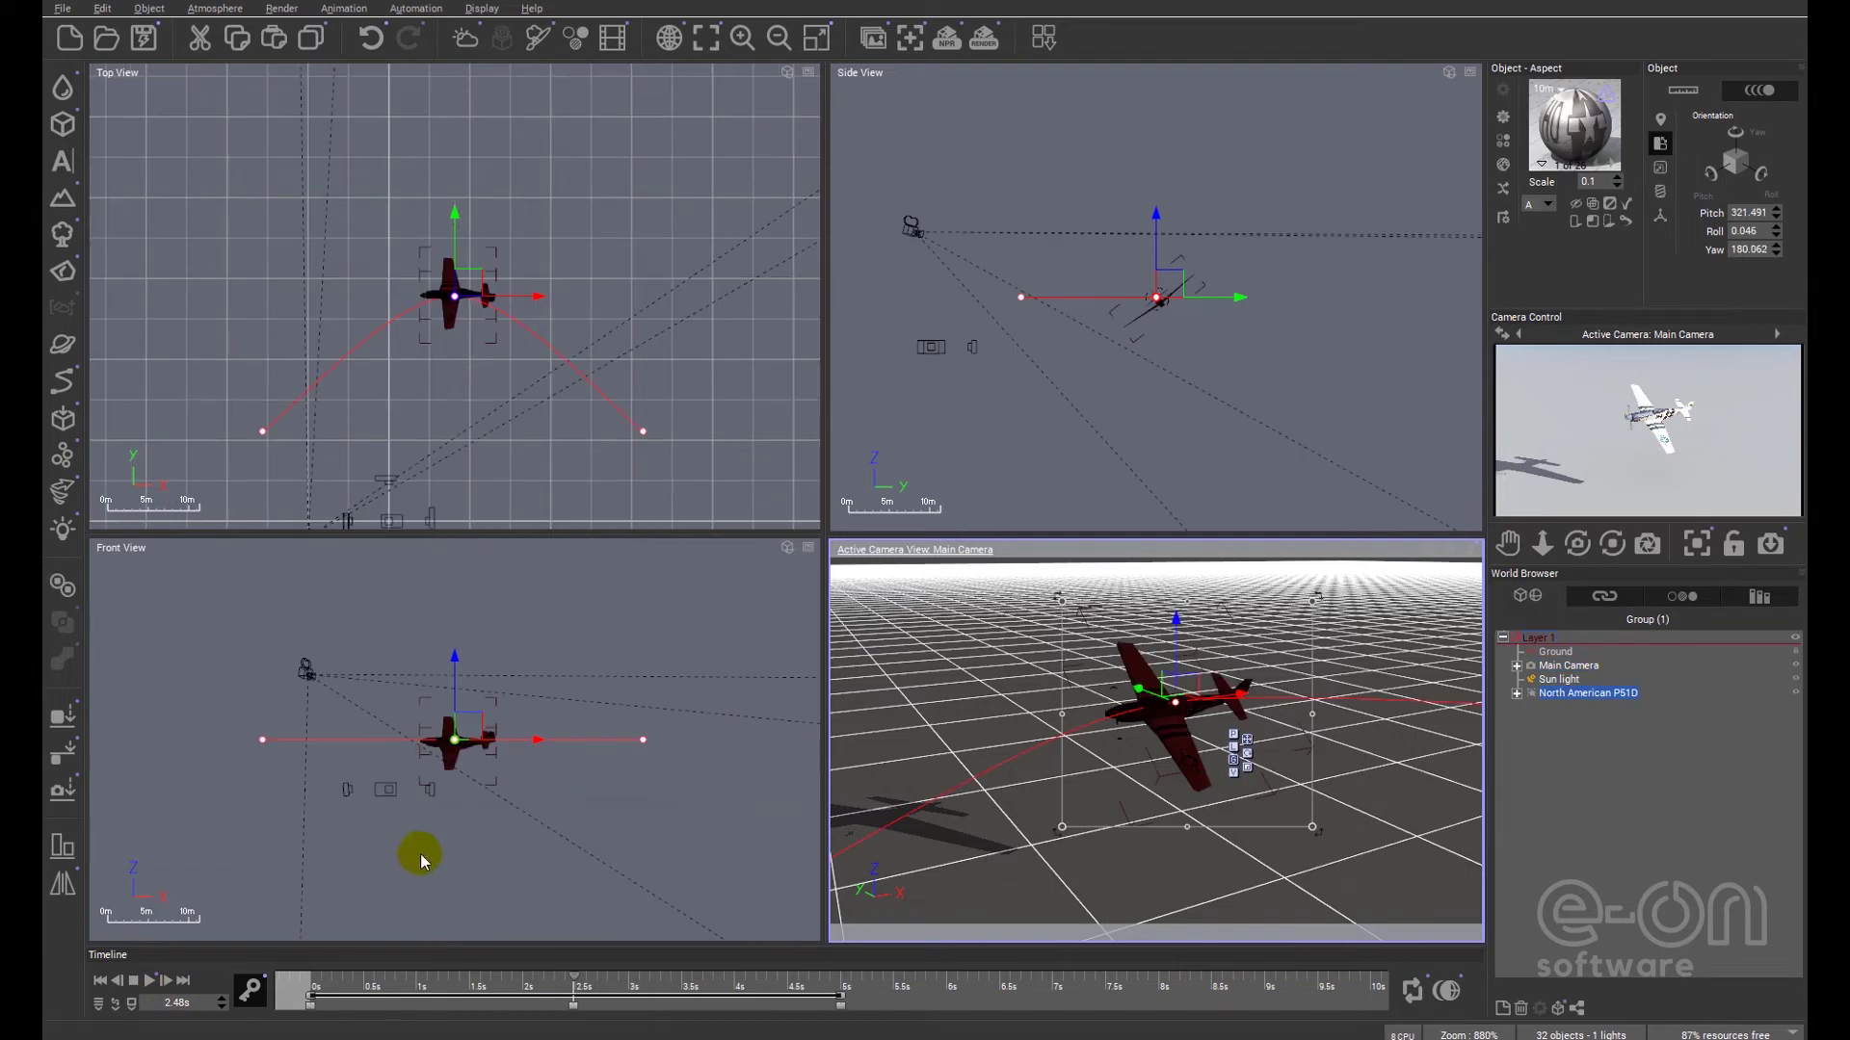
{"action": "left_click", "coordinate": [100, 981]}
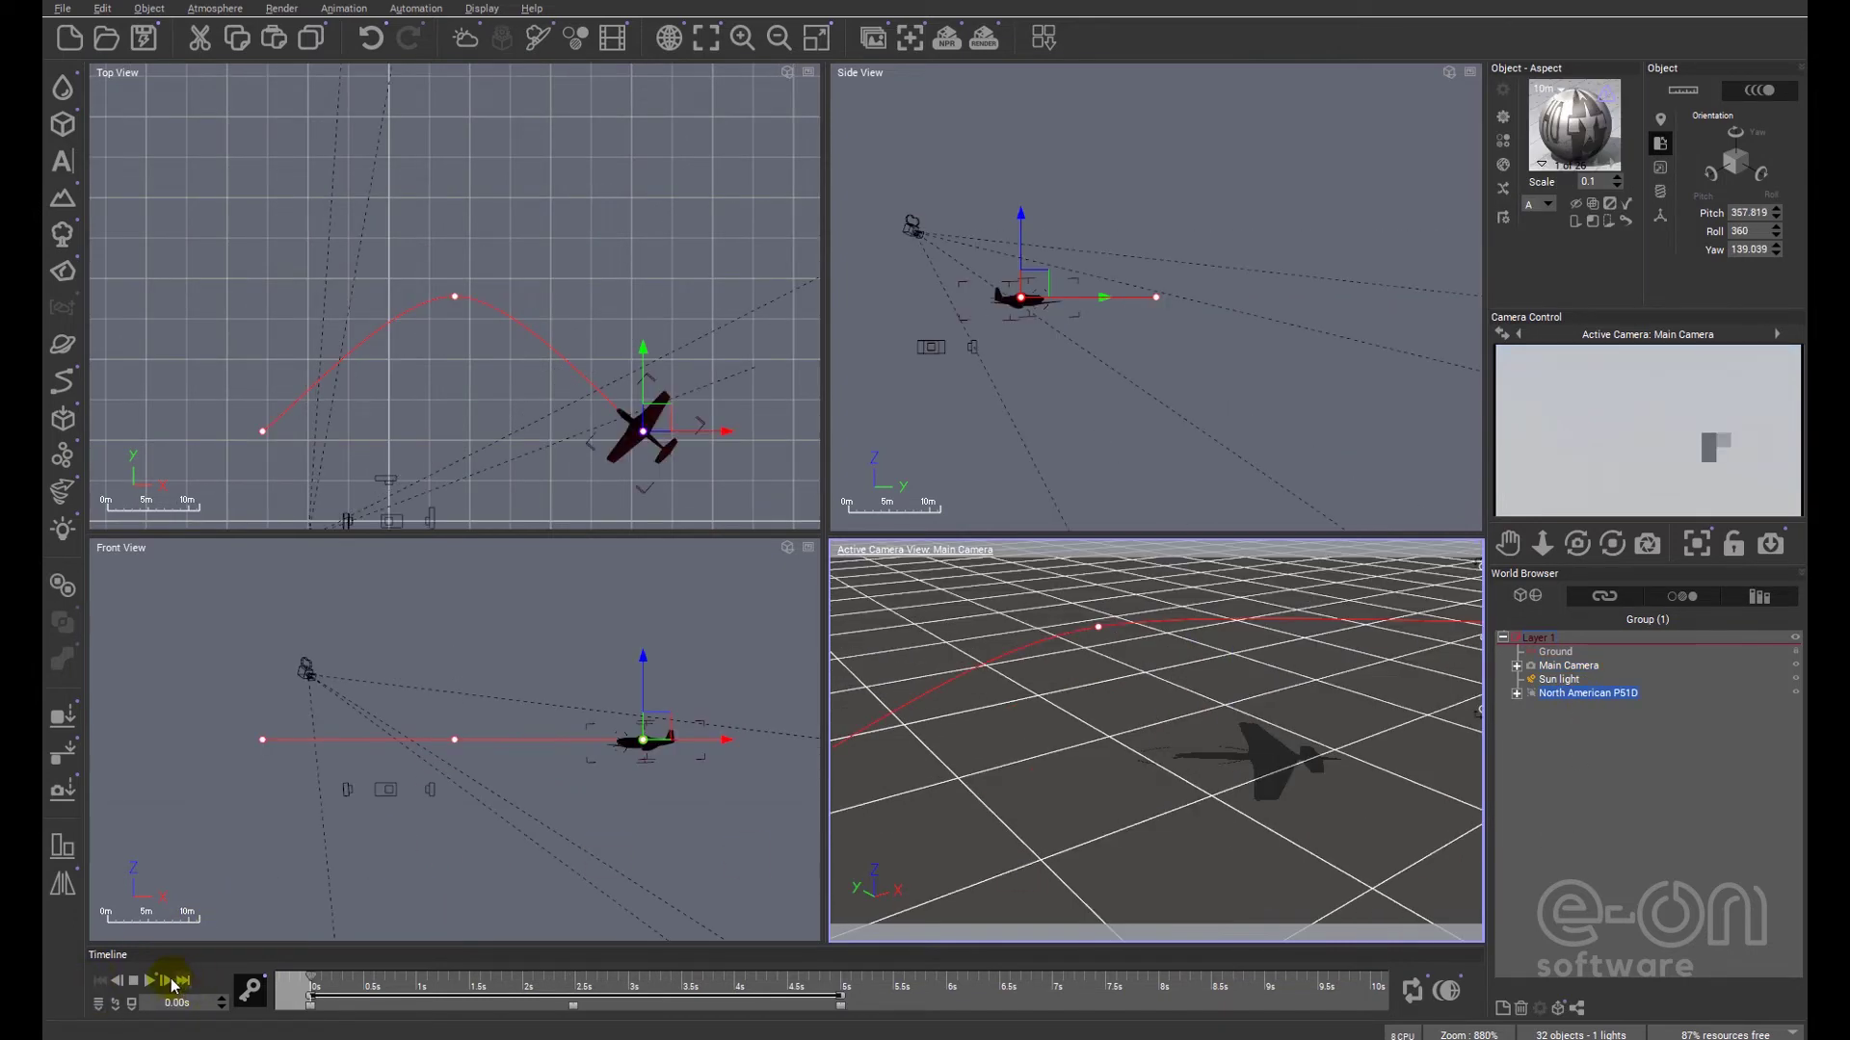
{"action": "left_click", "coordinate": [151, 981]}
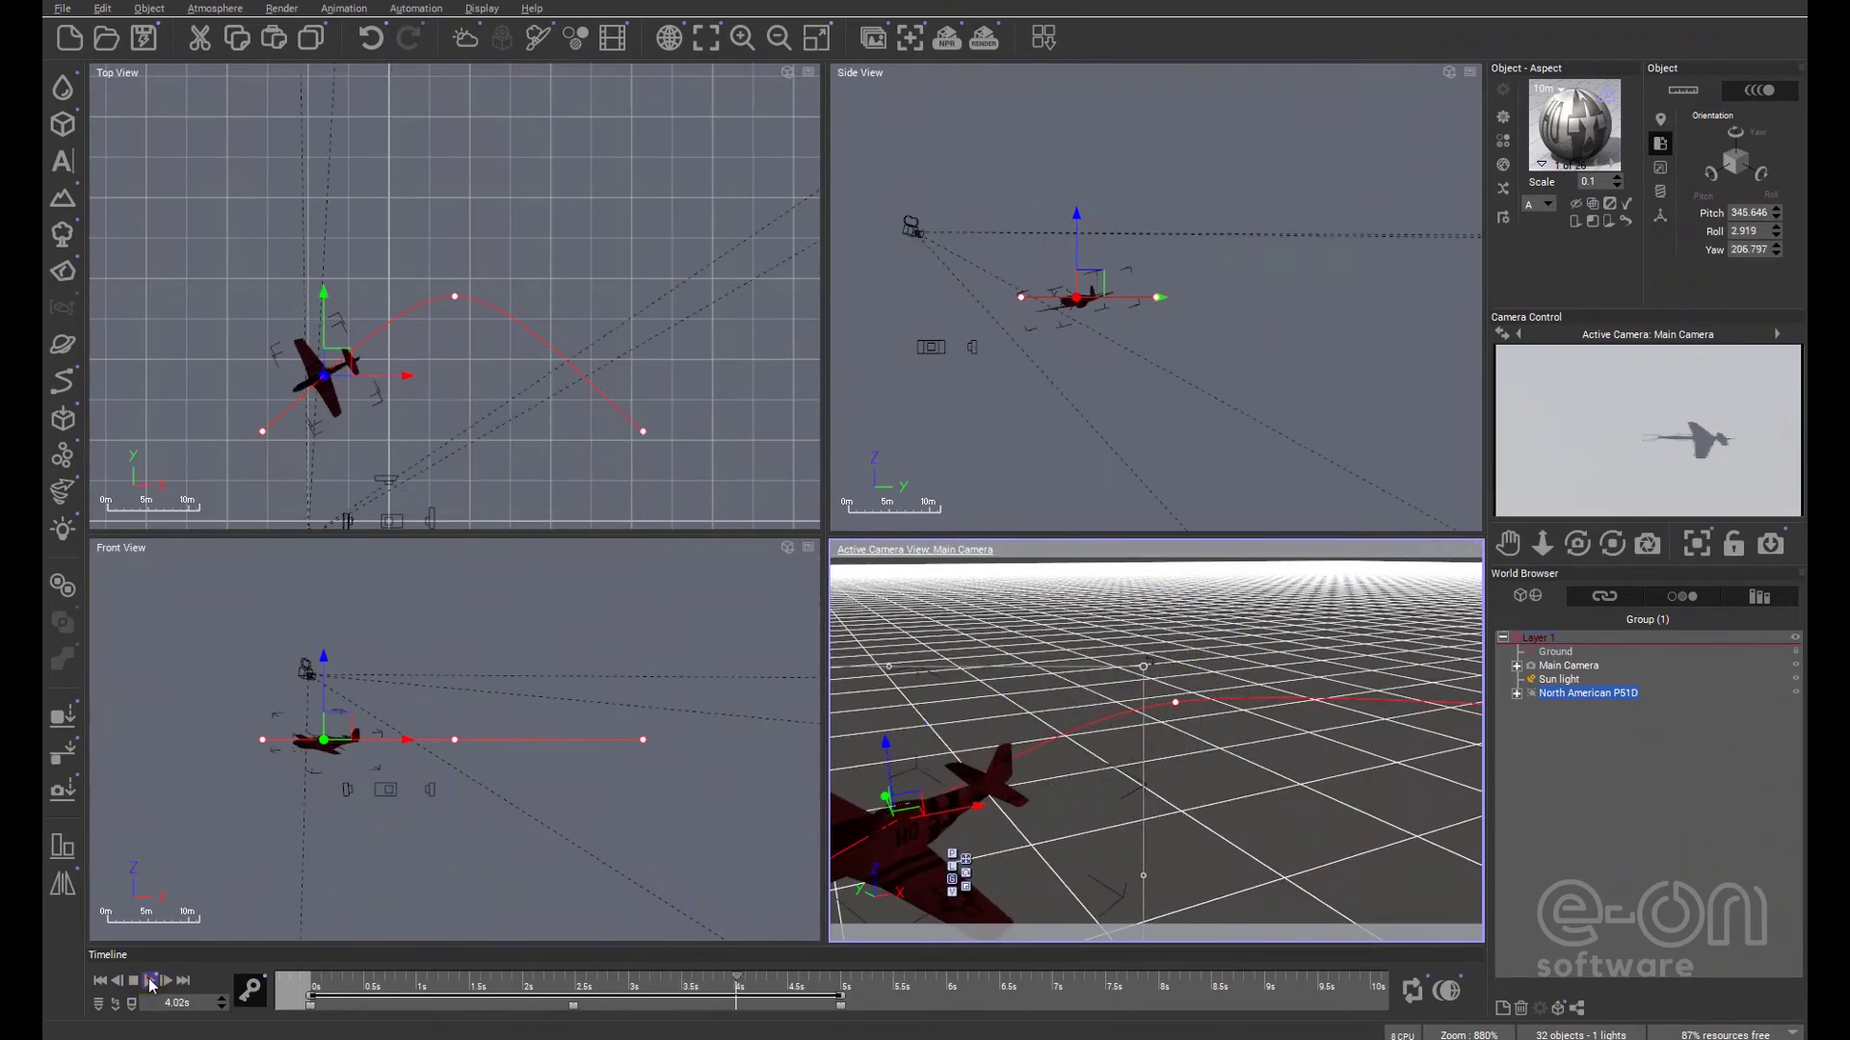
Step: Stop and rewind playback, then destroy the P-51D's object animation
{"action": "left_click", "coordinate": [136, 981]}
{"action": "left_click", "coordinate": [100, 981]}
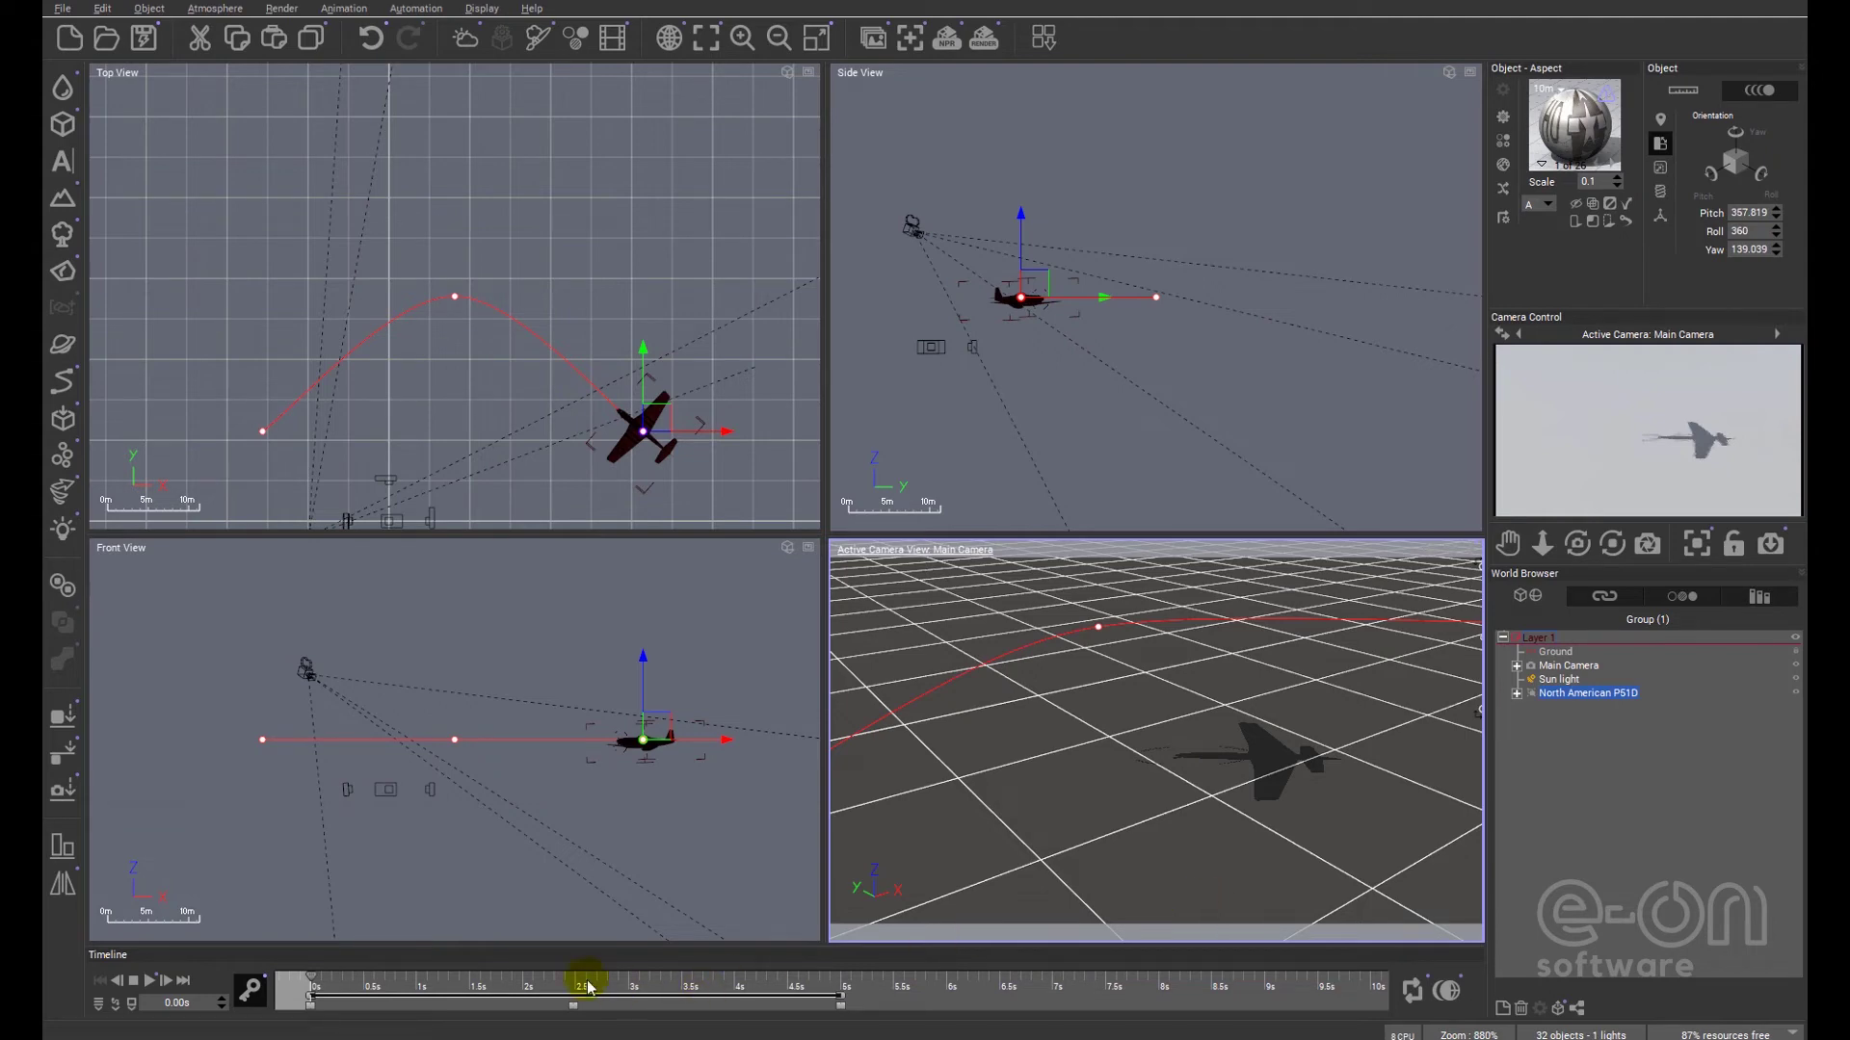
{"action": "right_click", "coordinate": [511, 983]}
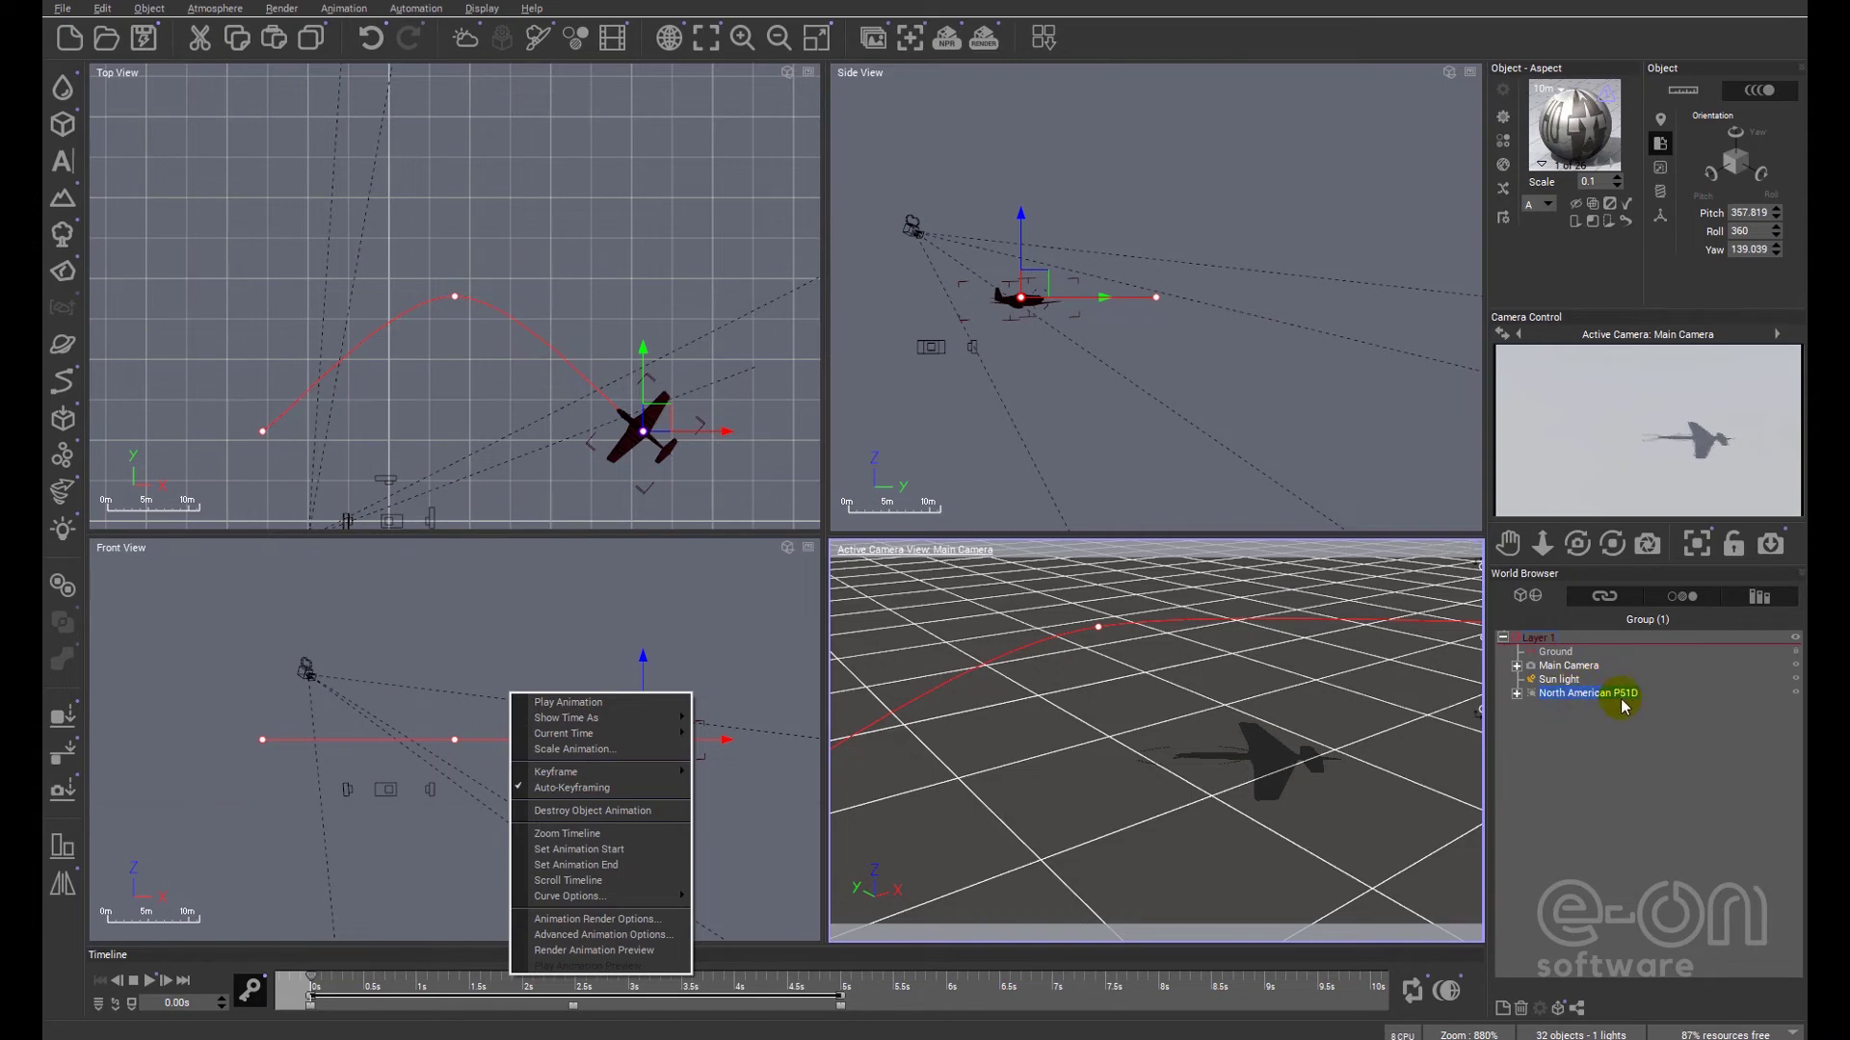
{"action": "left_click", "coordinate": [599, 813]}
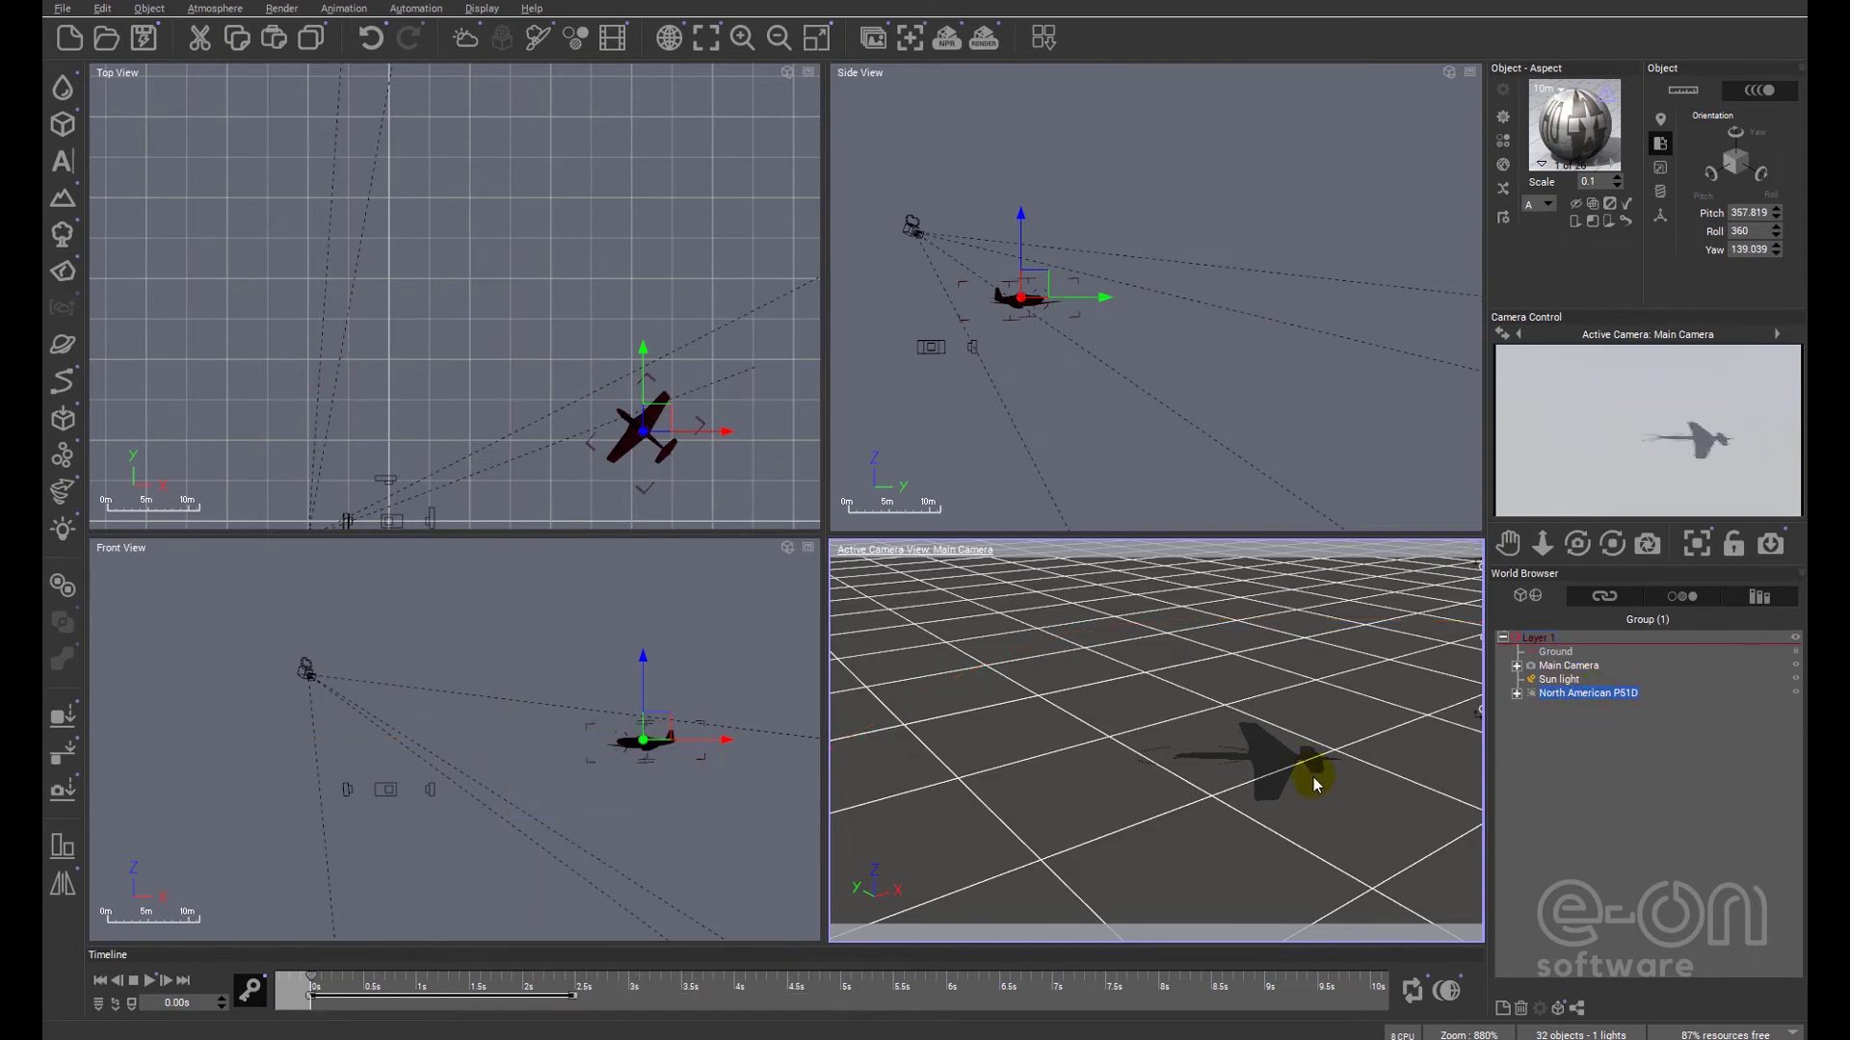
Step: Destroy the Main Camera's animation too, then reselect the North American P51D plane
{"action": "left_click", "coordinate": [1567, 665]}
{"action": "right_click", "coordinate": [529, 990]}
{"action": "left_click", "coordinate": [591, 817]}
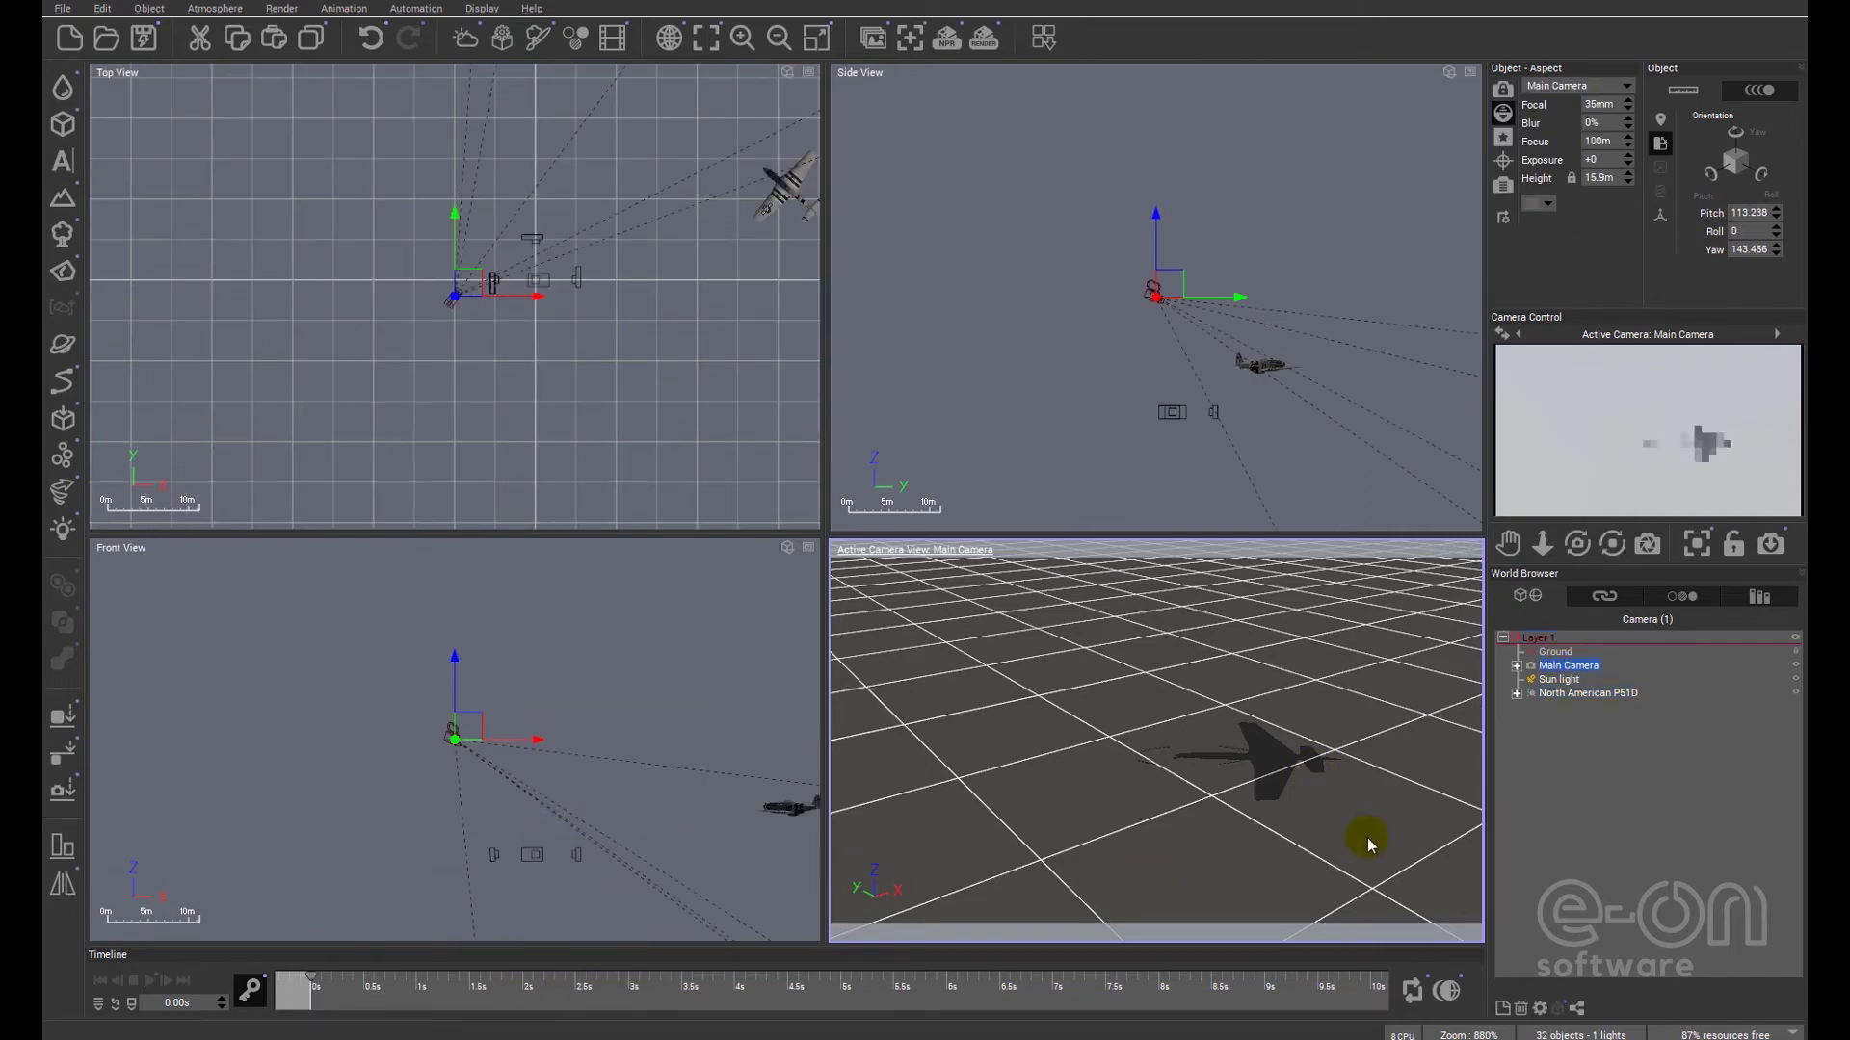
{"action": "left_click", "coordinate": [1626, 767]}
{"action": "left_click", "coordinate": [1589, 693]}
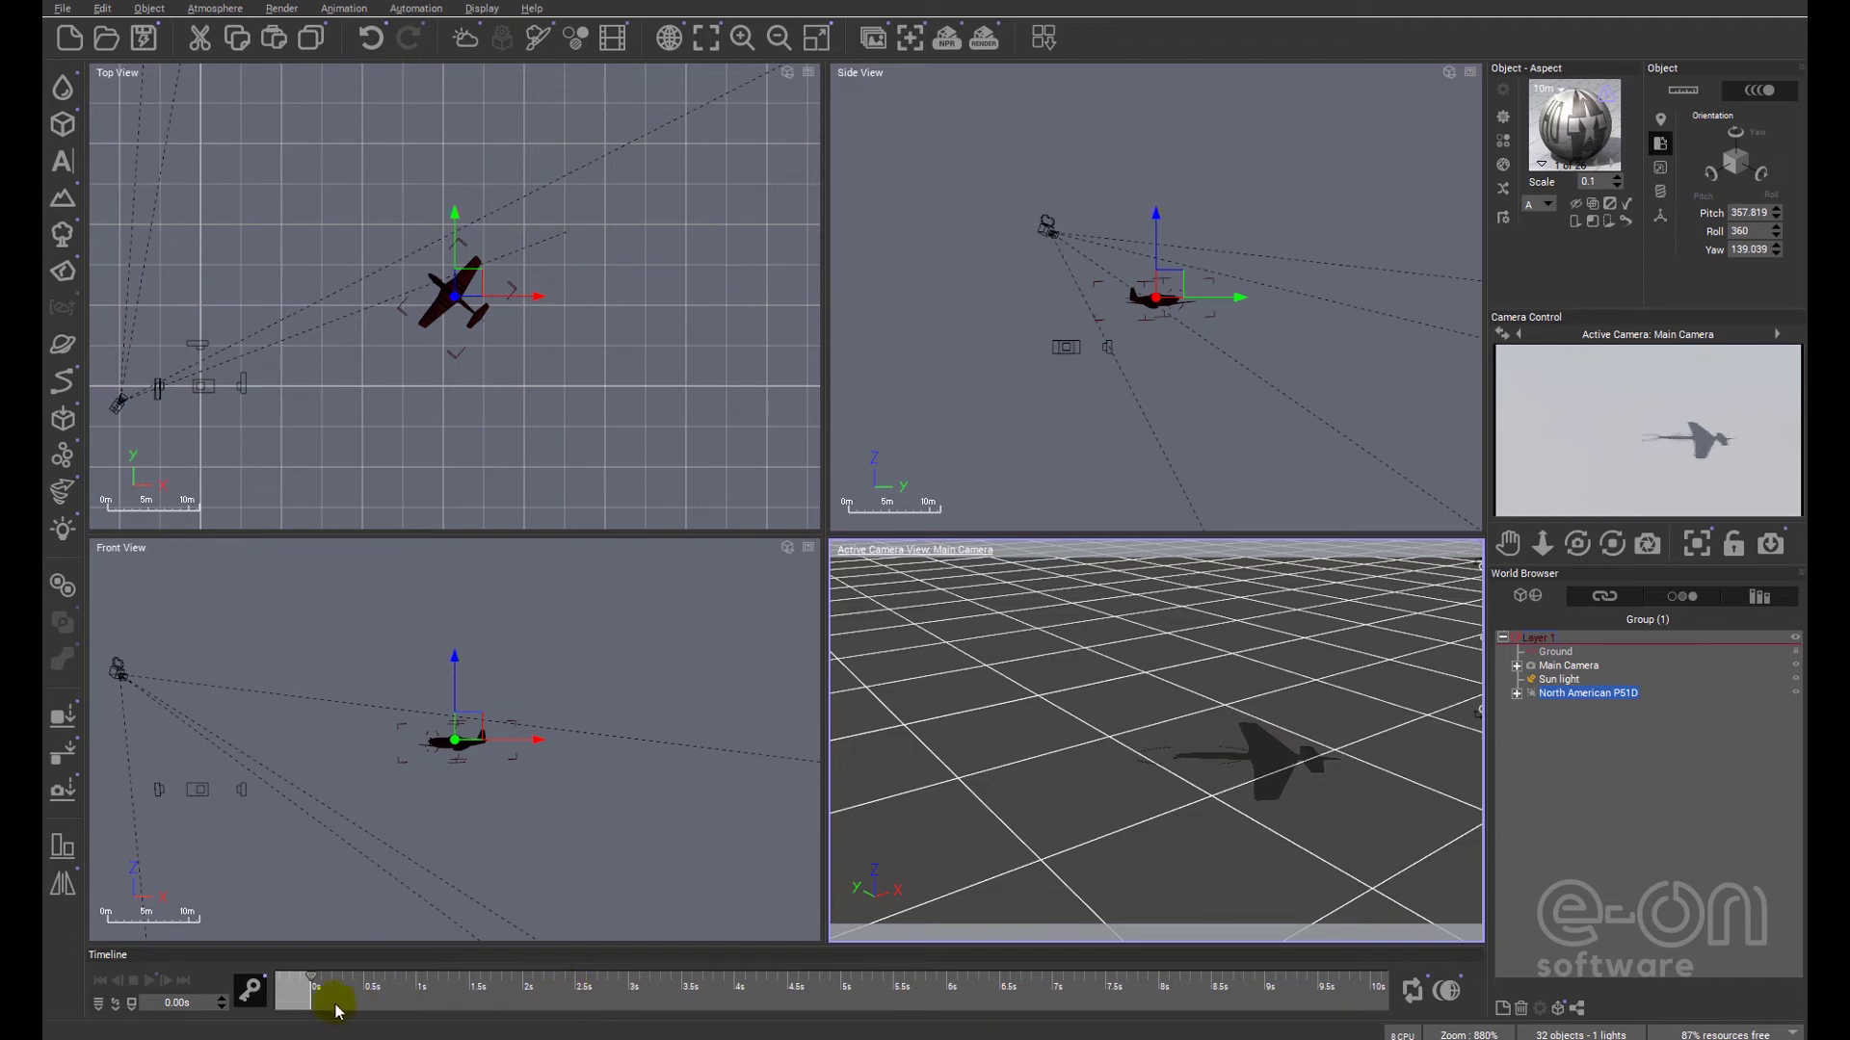
Step: Set the animation end and stretch it to the 5-second mark on the timeline
{"action": "right_click", "coordinate": [472, 996]}
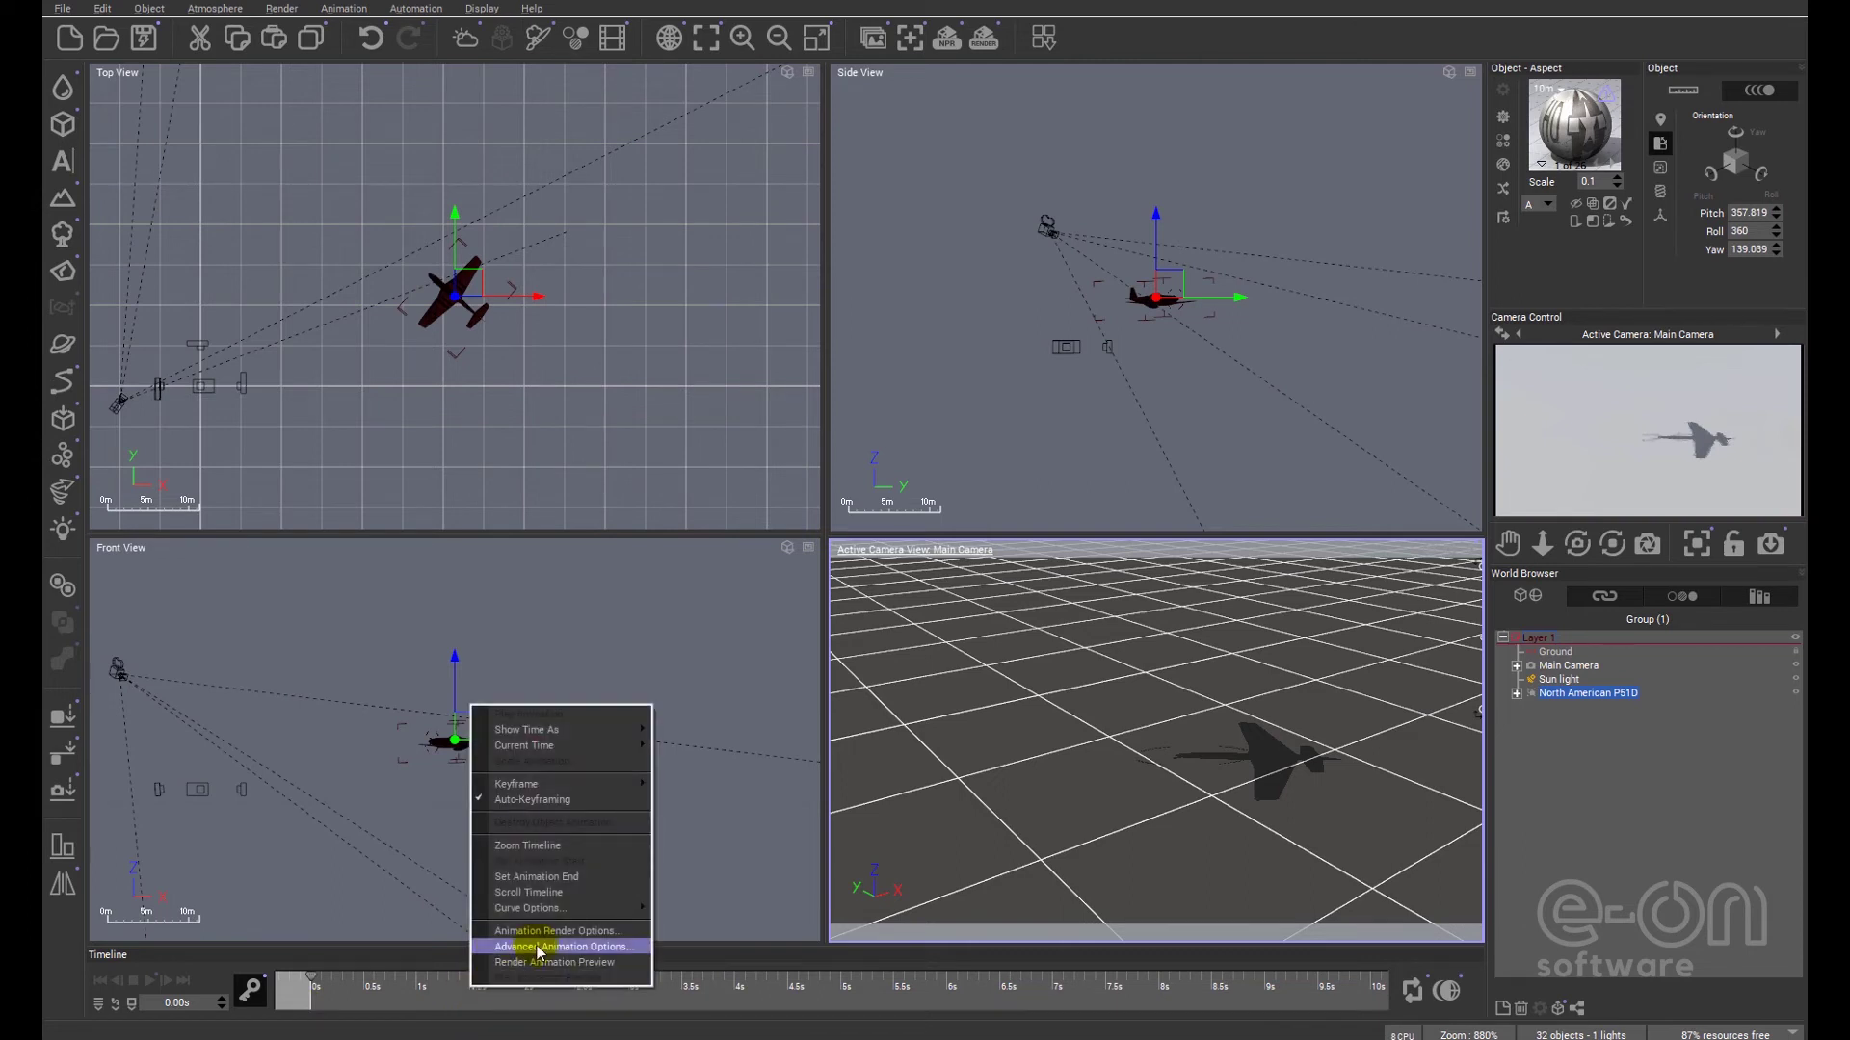
{"action": "left_click", "coordinate": [538, 877]}
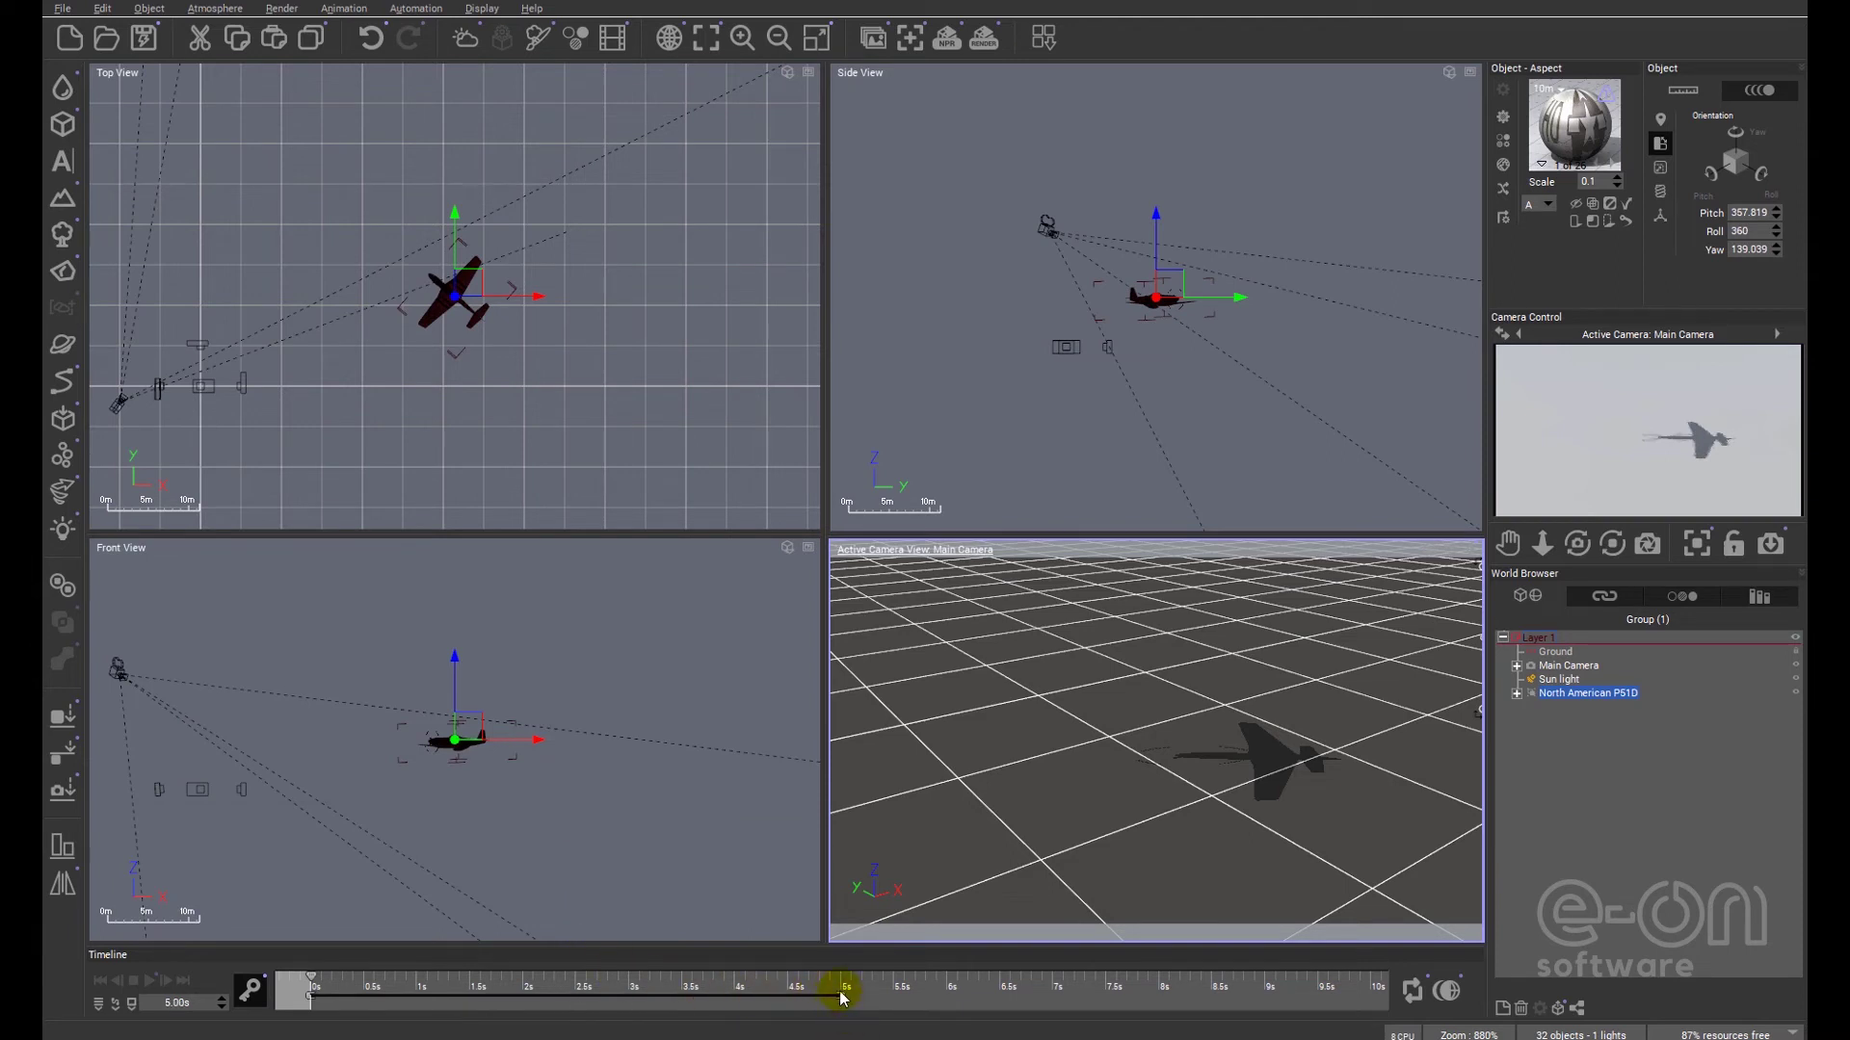
{"action": "left_click_drag", "start_coordinate": [740, 993], "coordinate": [415, 996]}
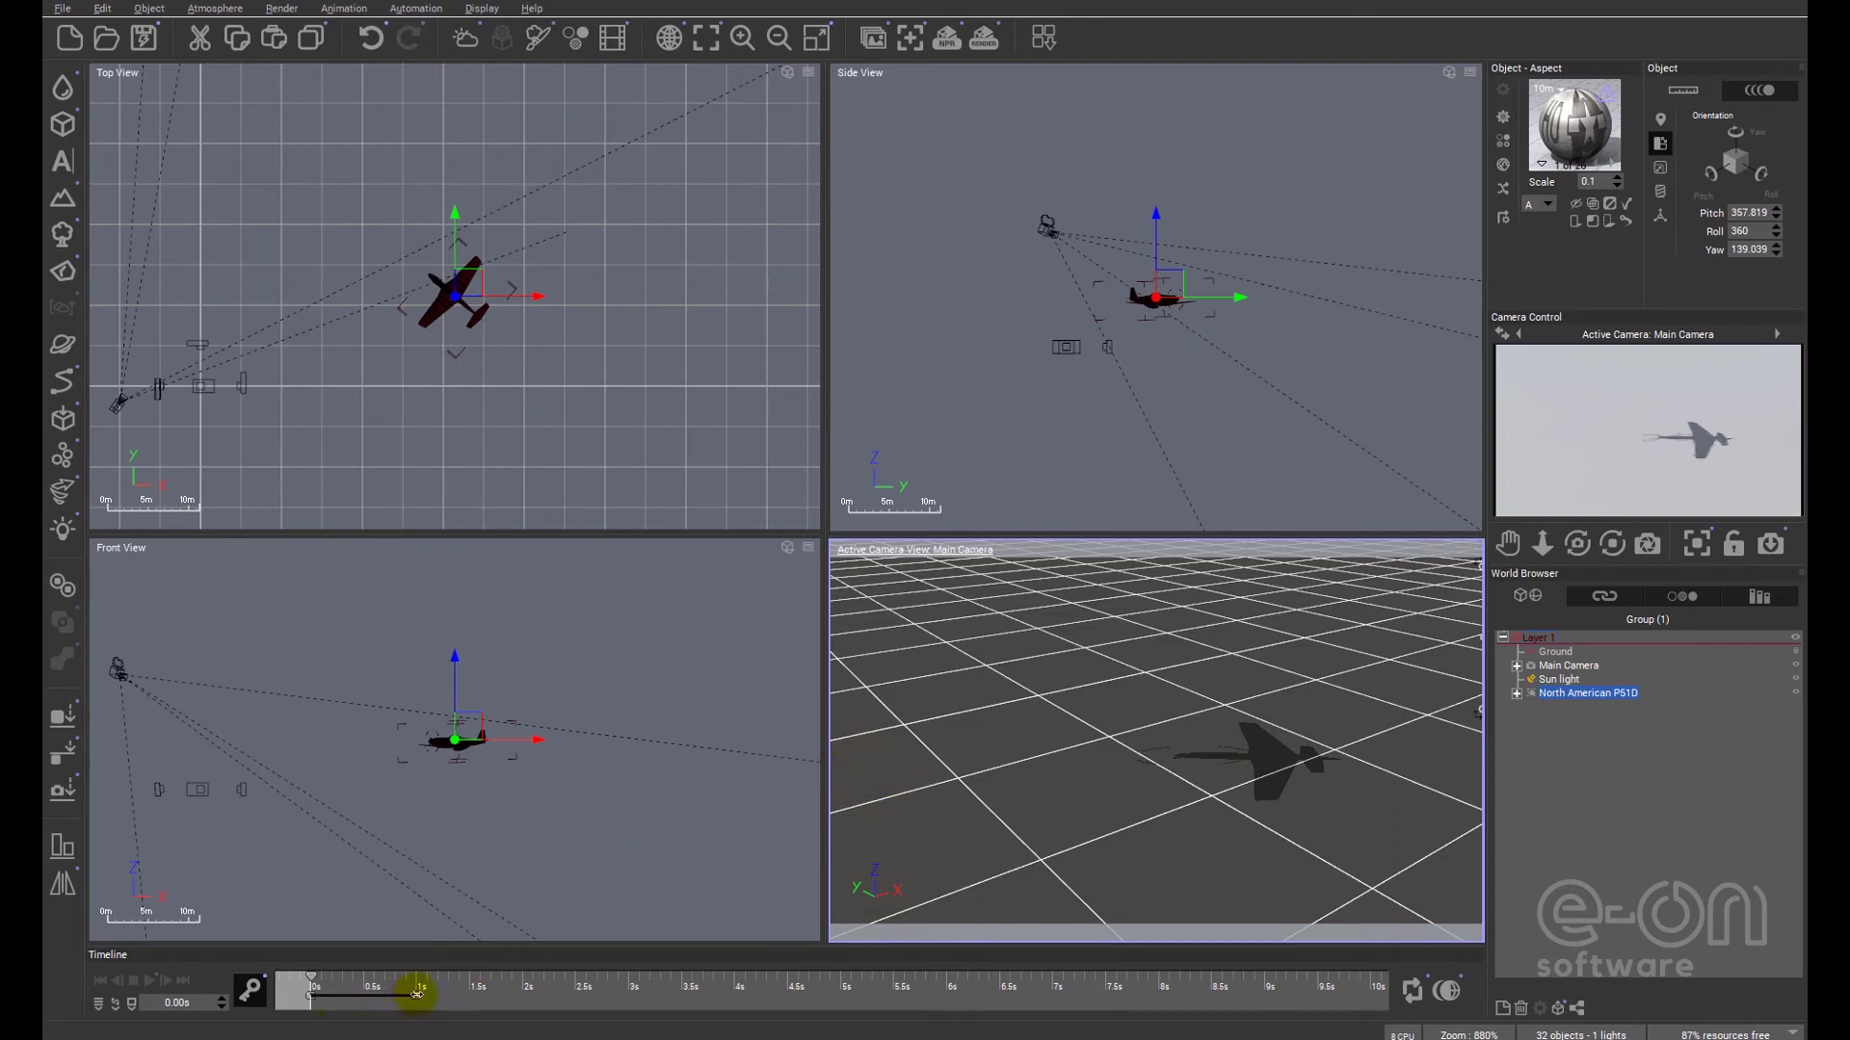
{"action": "left_click_drag", "start_coordinate": [416, 993], "coordinate": [831, 1000]}
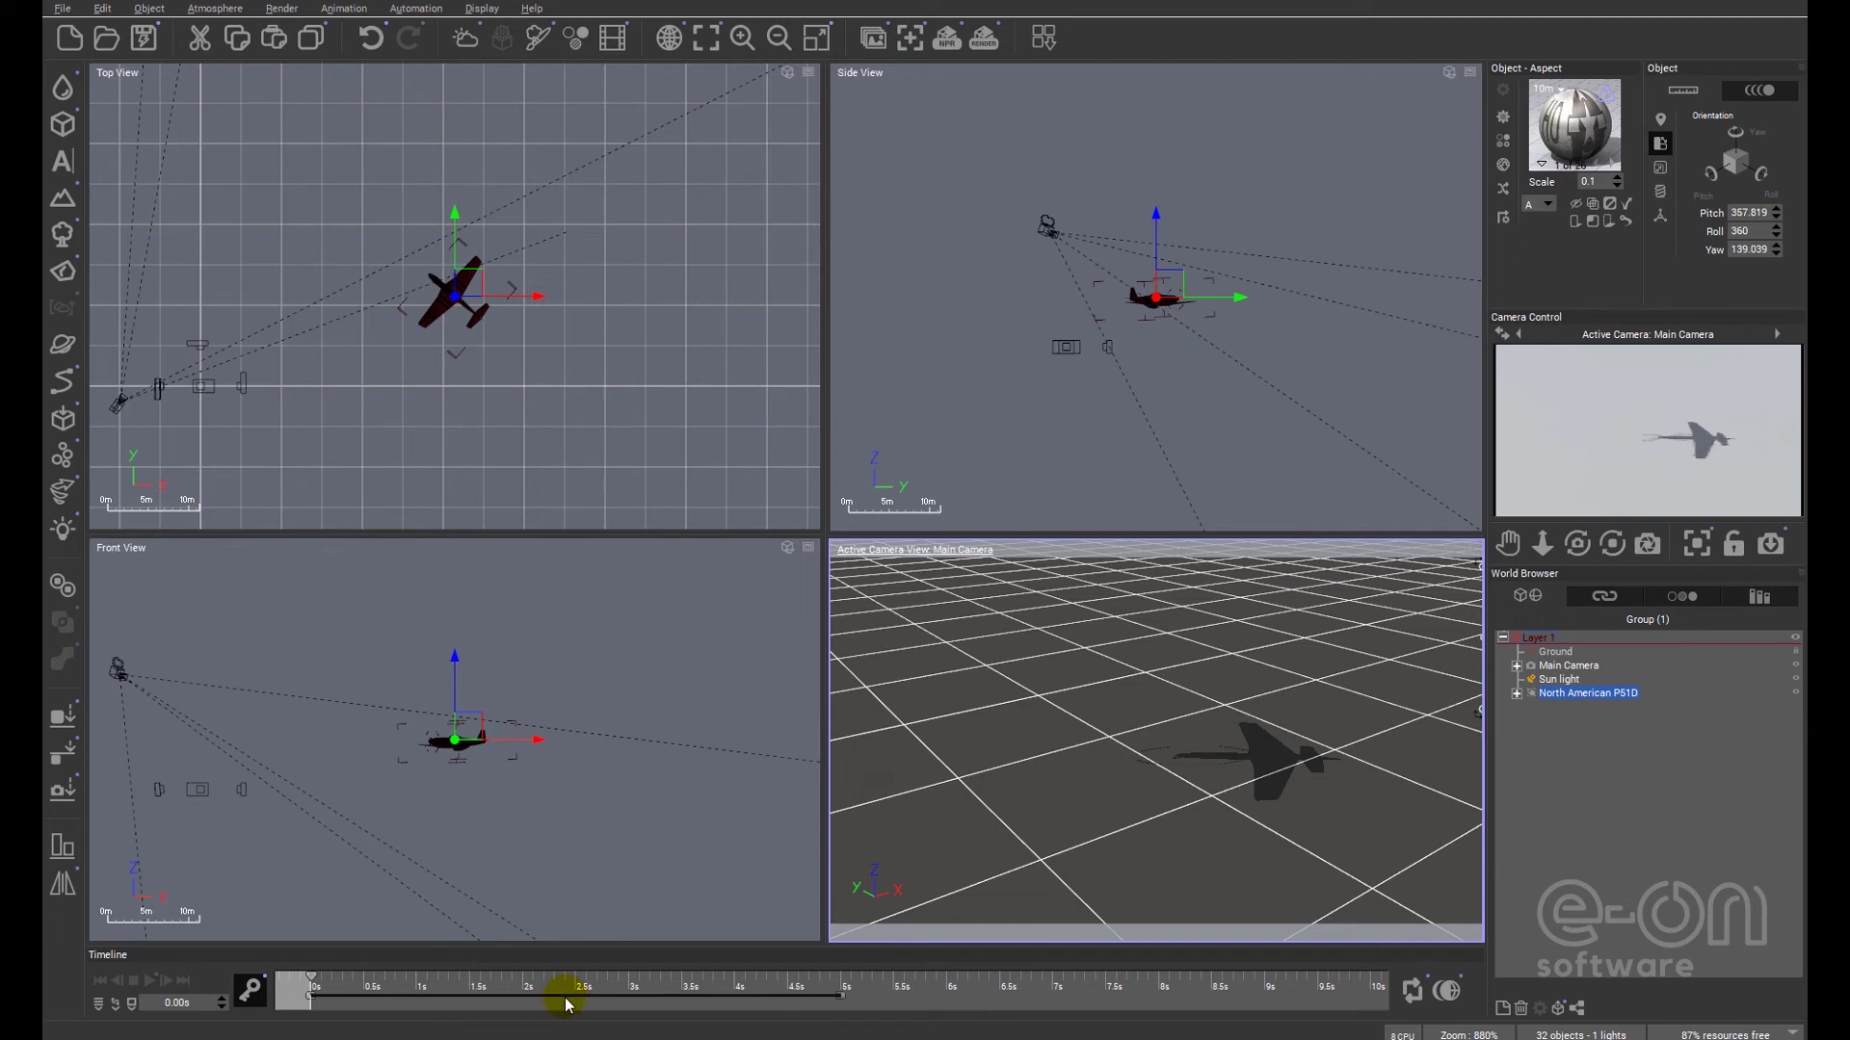
Step: Add a keyframe to all of the P-51D's properties at 0 s
{"action": "right_click", "coordinate": [309, 977]}
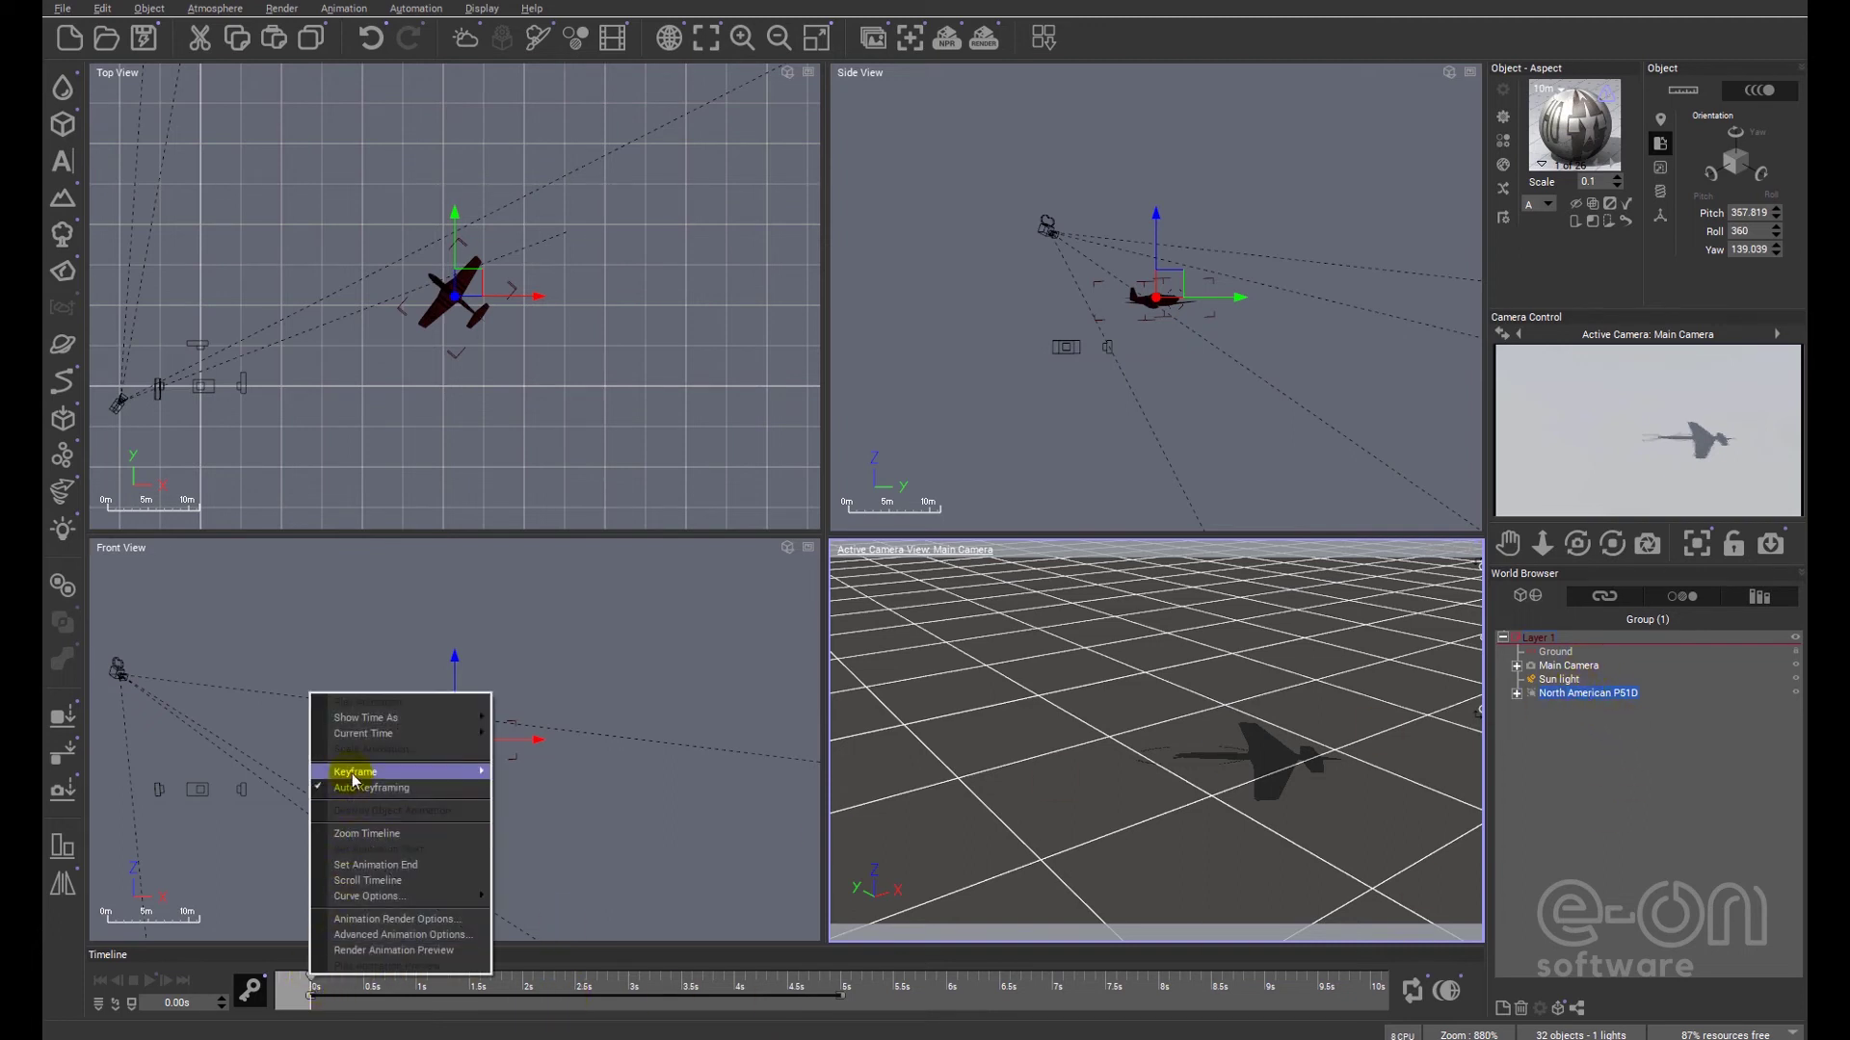
{"action": "mouse_move", "coordinate": [354, 778]}
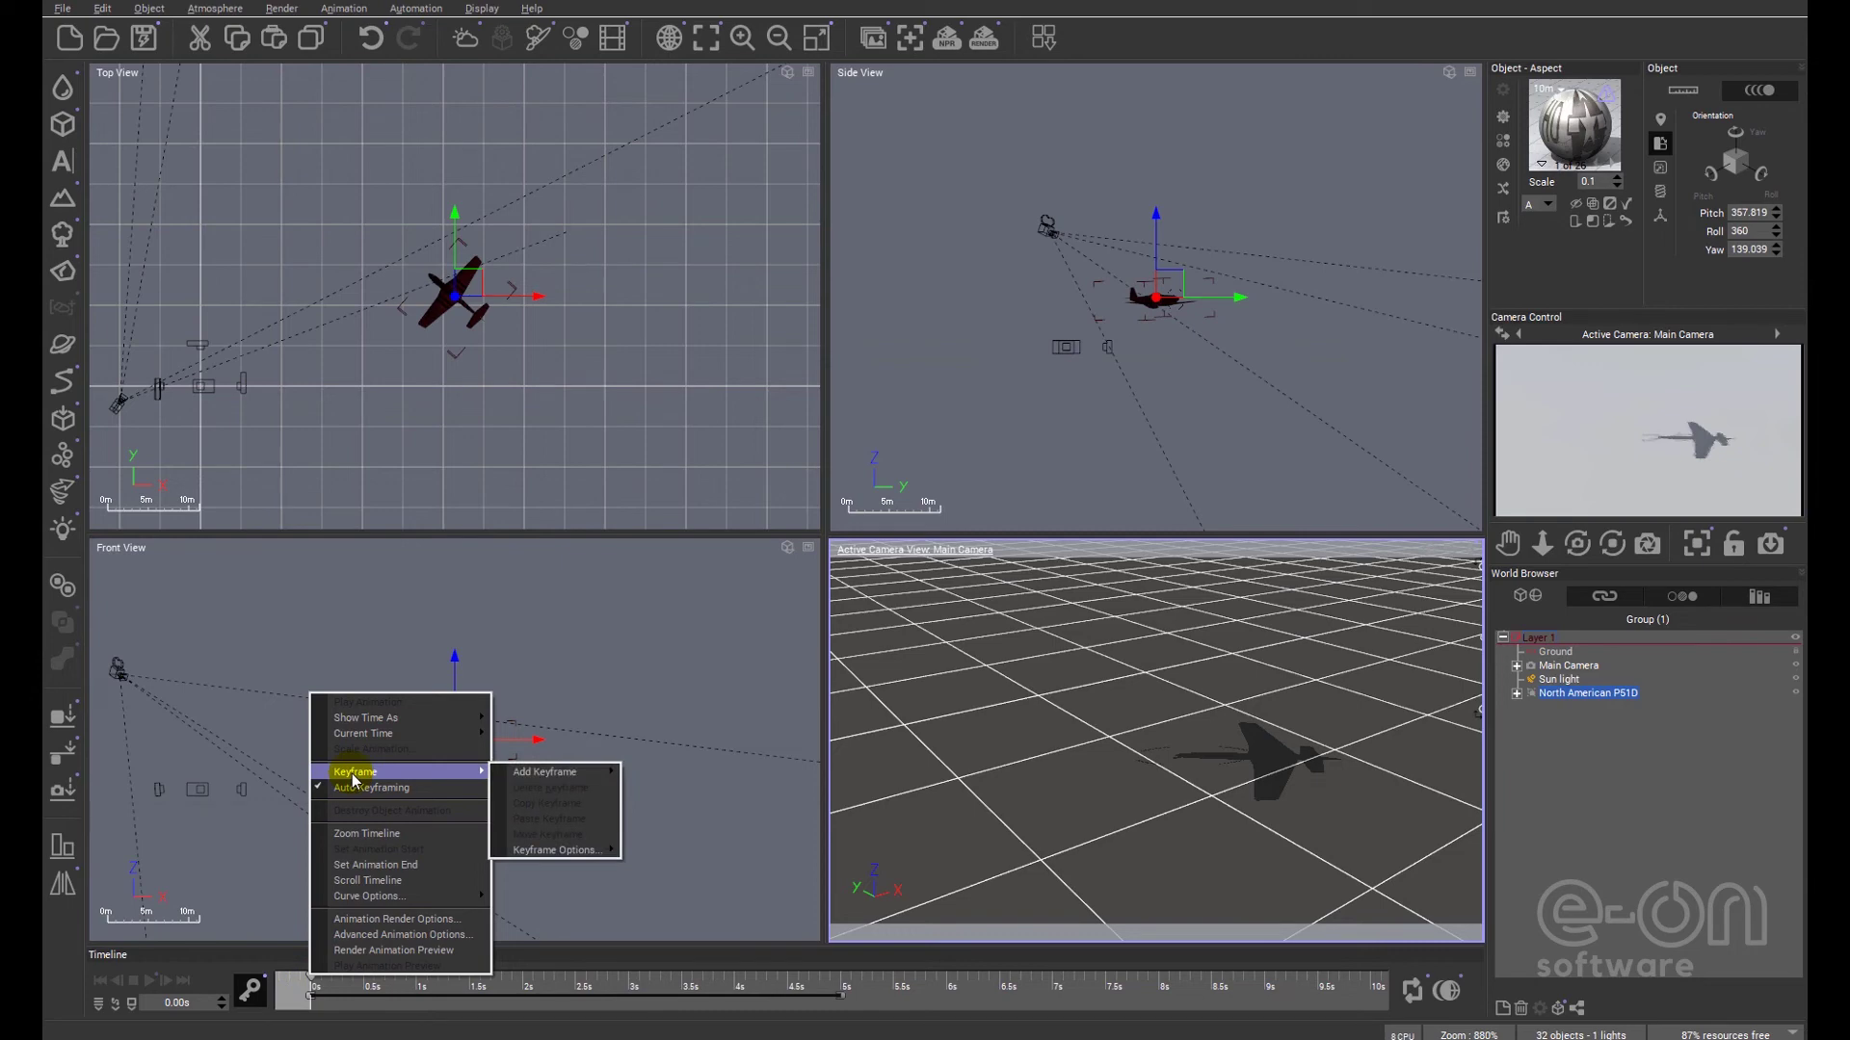
{"action": "mouse_move", "coordinate": [549, 772]}
{"action": "left_click", "coordinate": [677, 775]}
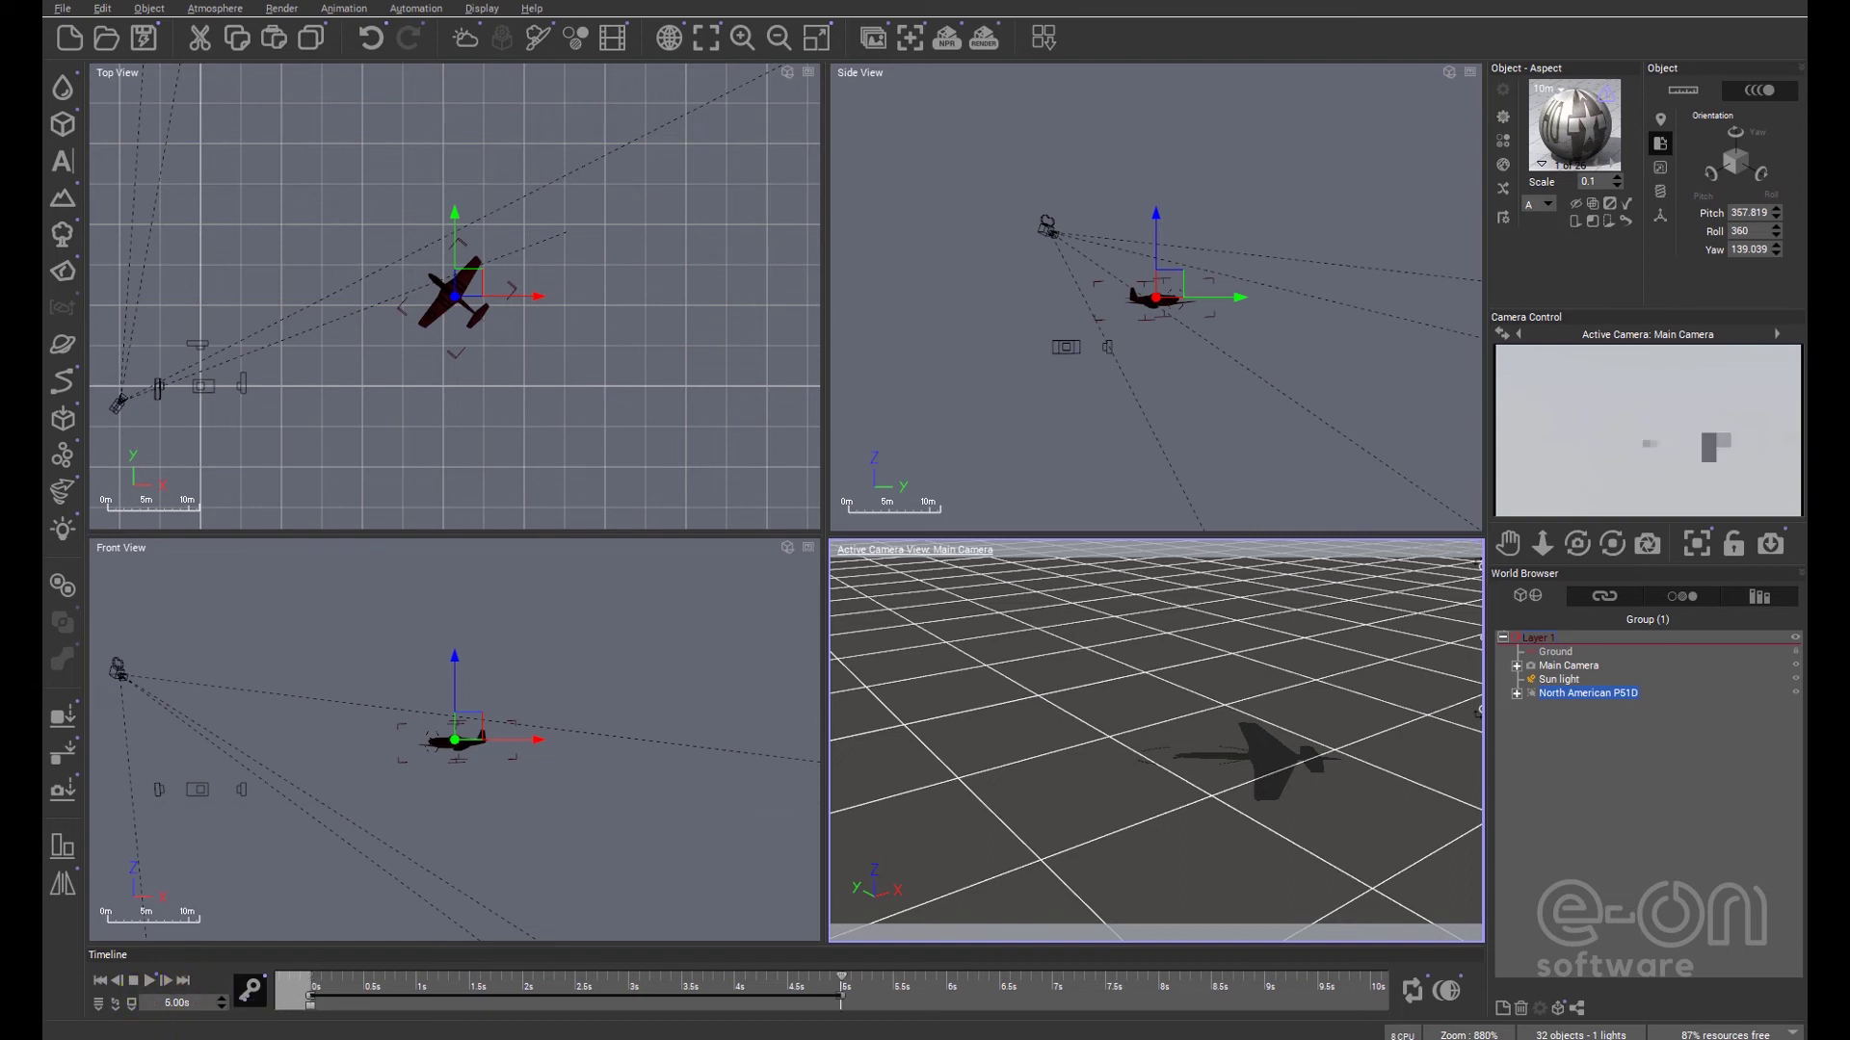
Step: Move the plane along X at 5 s, then push it sideways in Y at 2.48 s
{"action": "right_click_drag", "start_coordinate": [362, 403], "coordinate": [610, 413]}
{"action": "left_click_drag", "start_coordinate": [713, 308], "coordinate": [324, 310]}
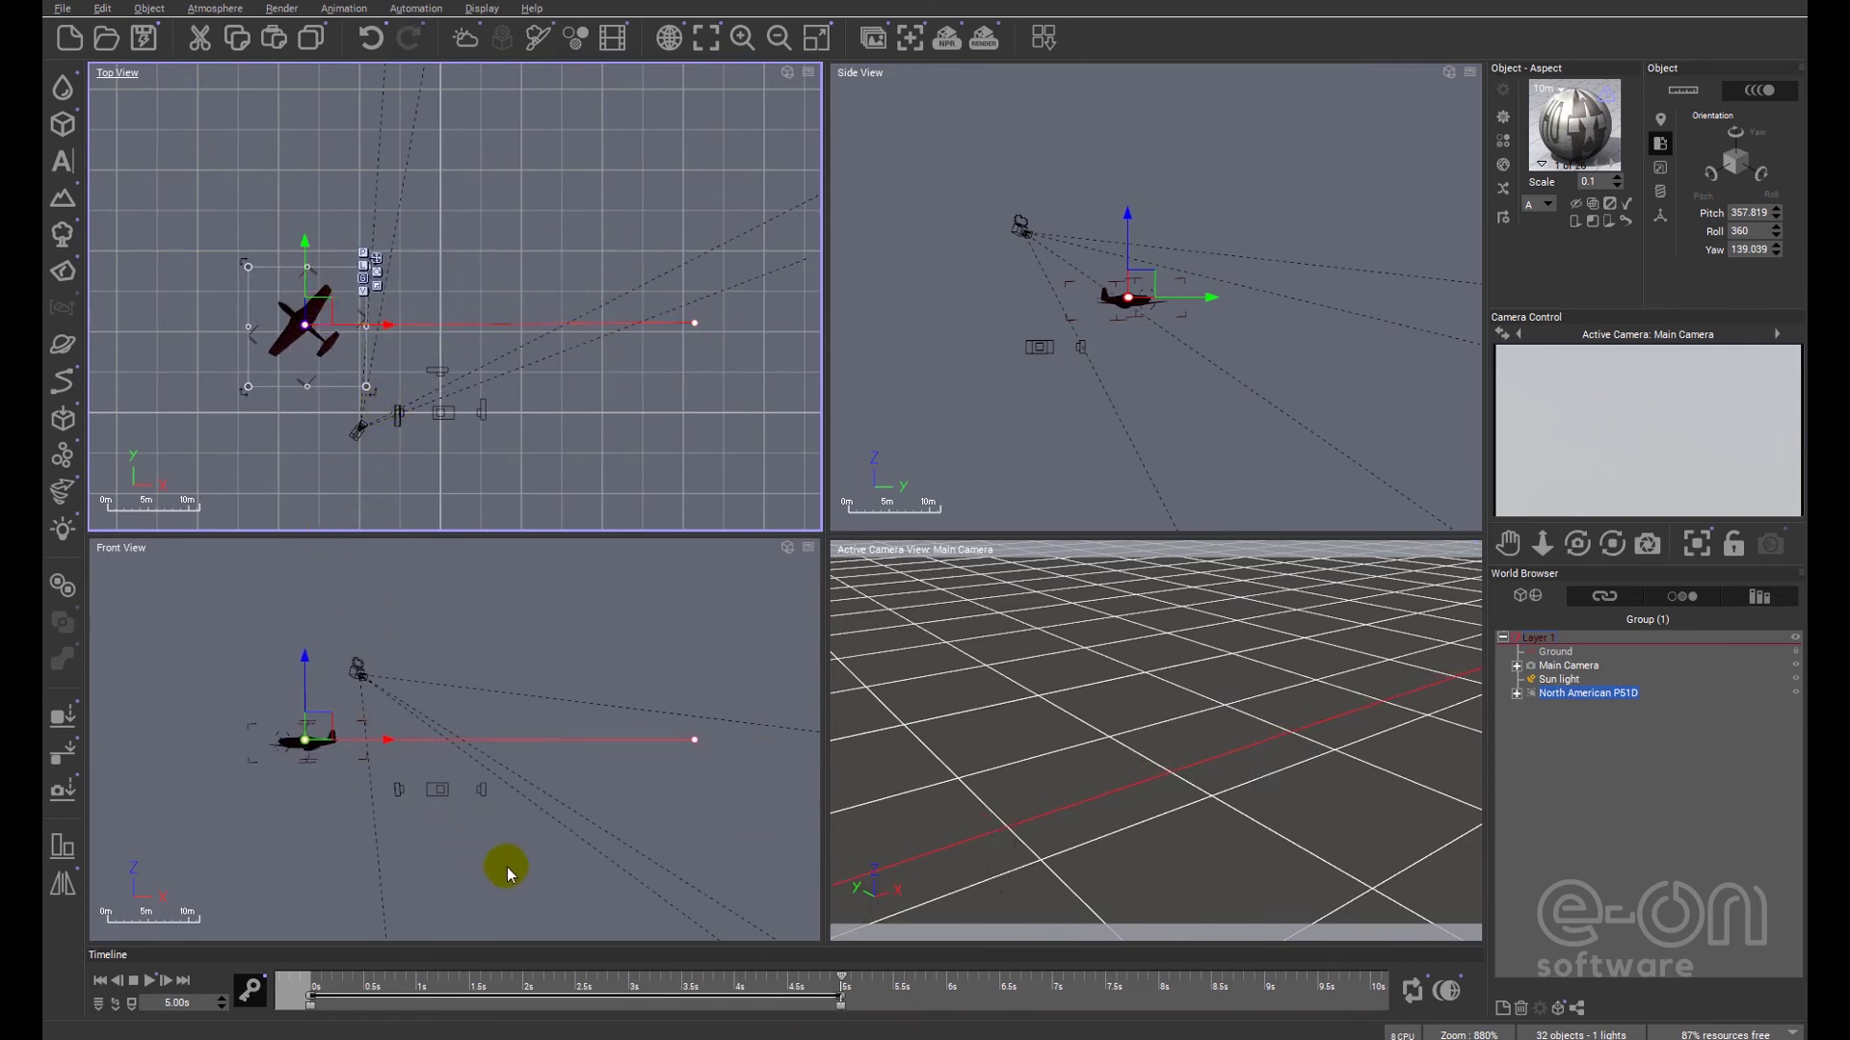
{"action": "left_click_drag", "start_coordinate": [841, 976], "coordinate": [573, 983]}
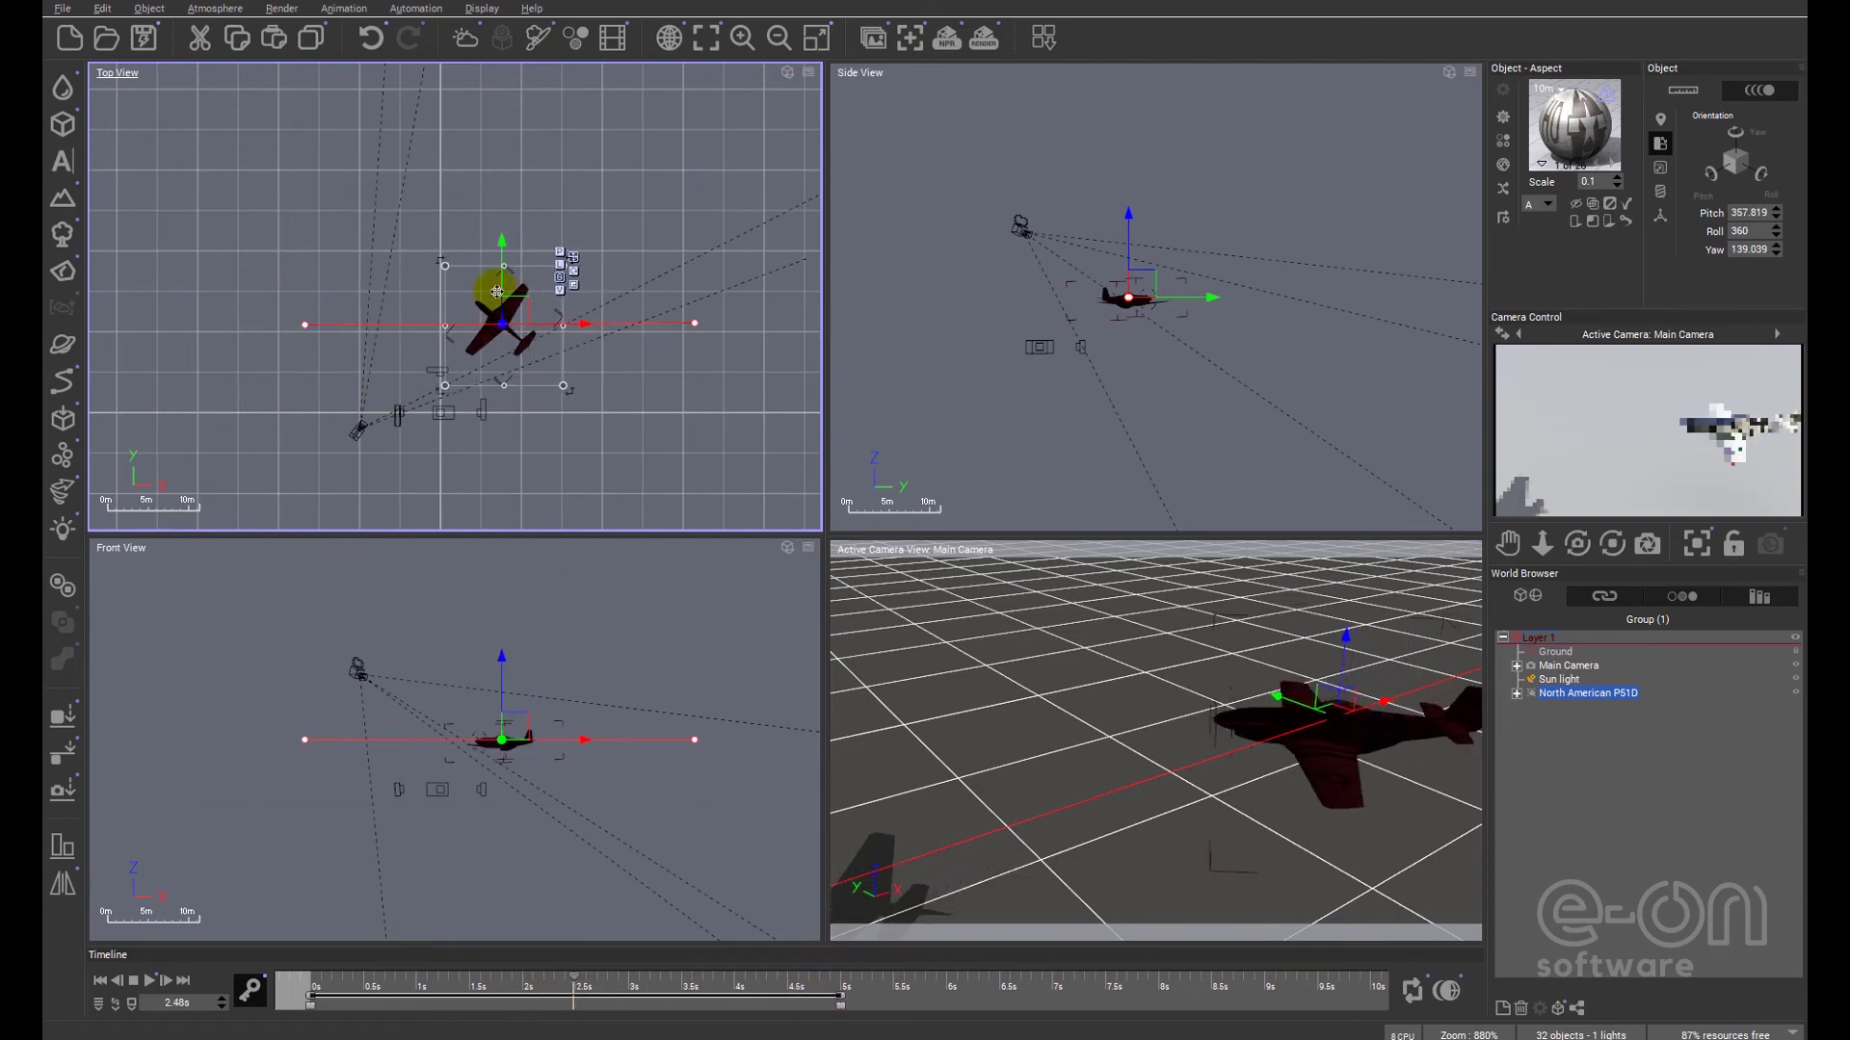
{"action": "left_click_drag", "start_coordinate": [501, 279], "coordinate": [502, 215]}
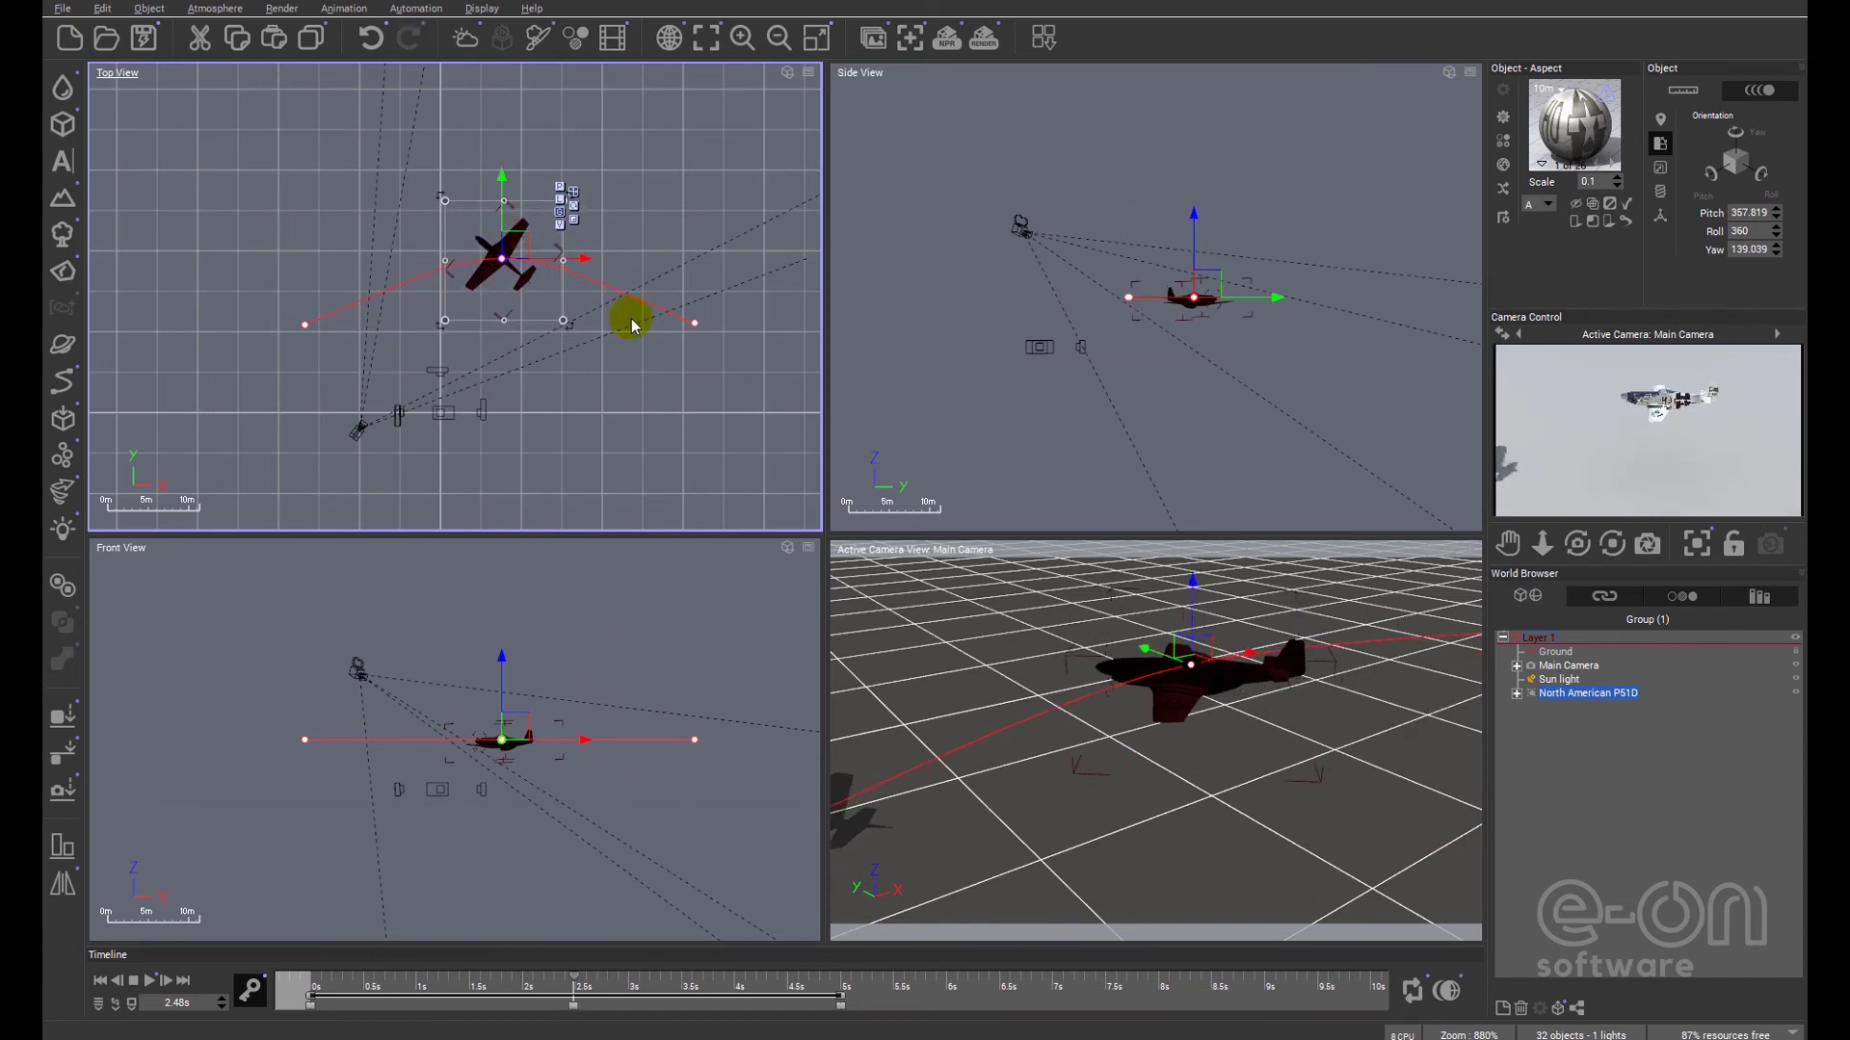
Step: Yaw the plane to follow its curved path at mid-flight, end and start
{"action": "left_click_drag", "start_coordinate": [563, 322], "coordinate": [575, 269]}
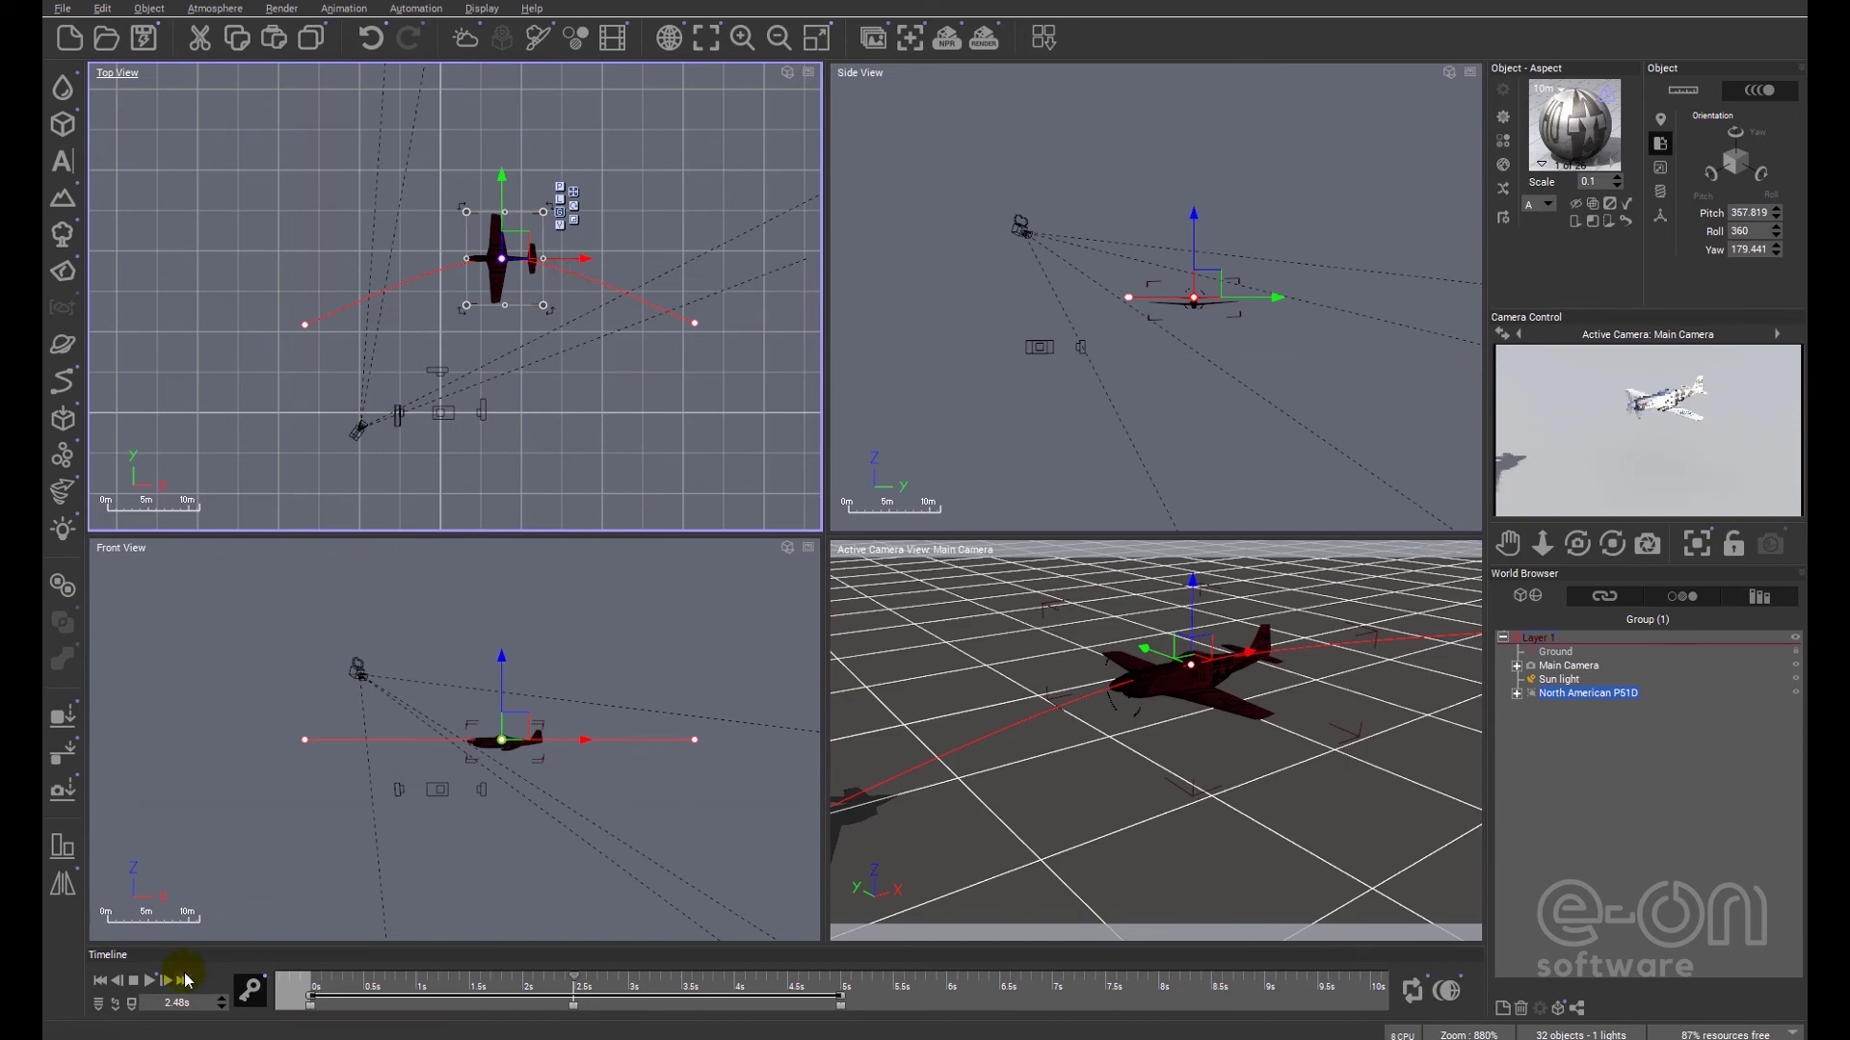
{"action": "left_click", "coordinate": [183, 980]}
{"action": "left_click_drag", "start_coordinate": [349, 378], "coordinate": [361, 355]}
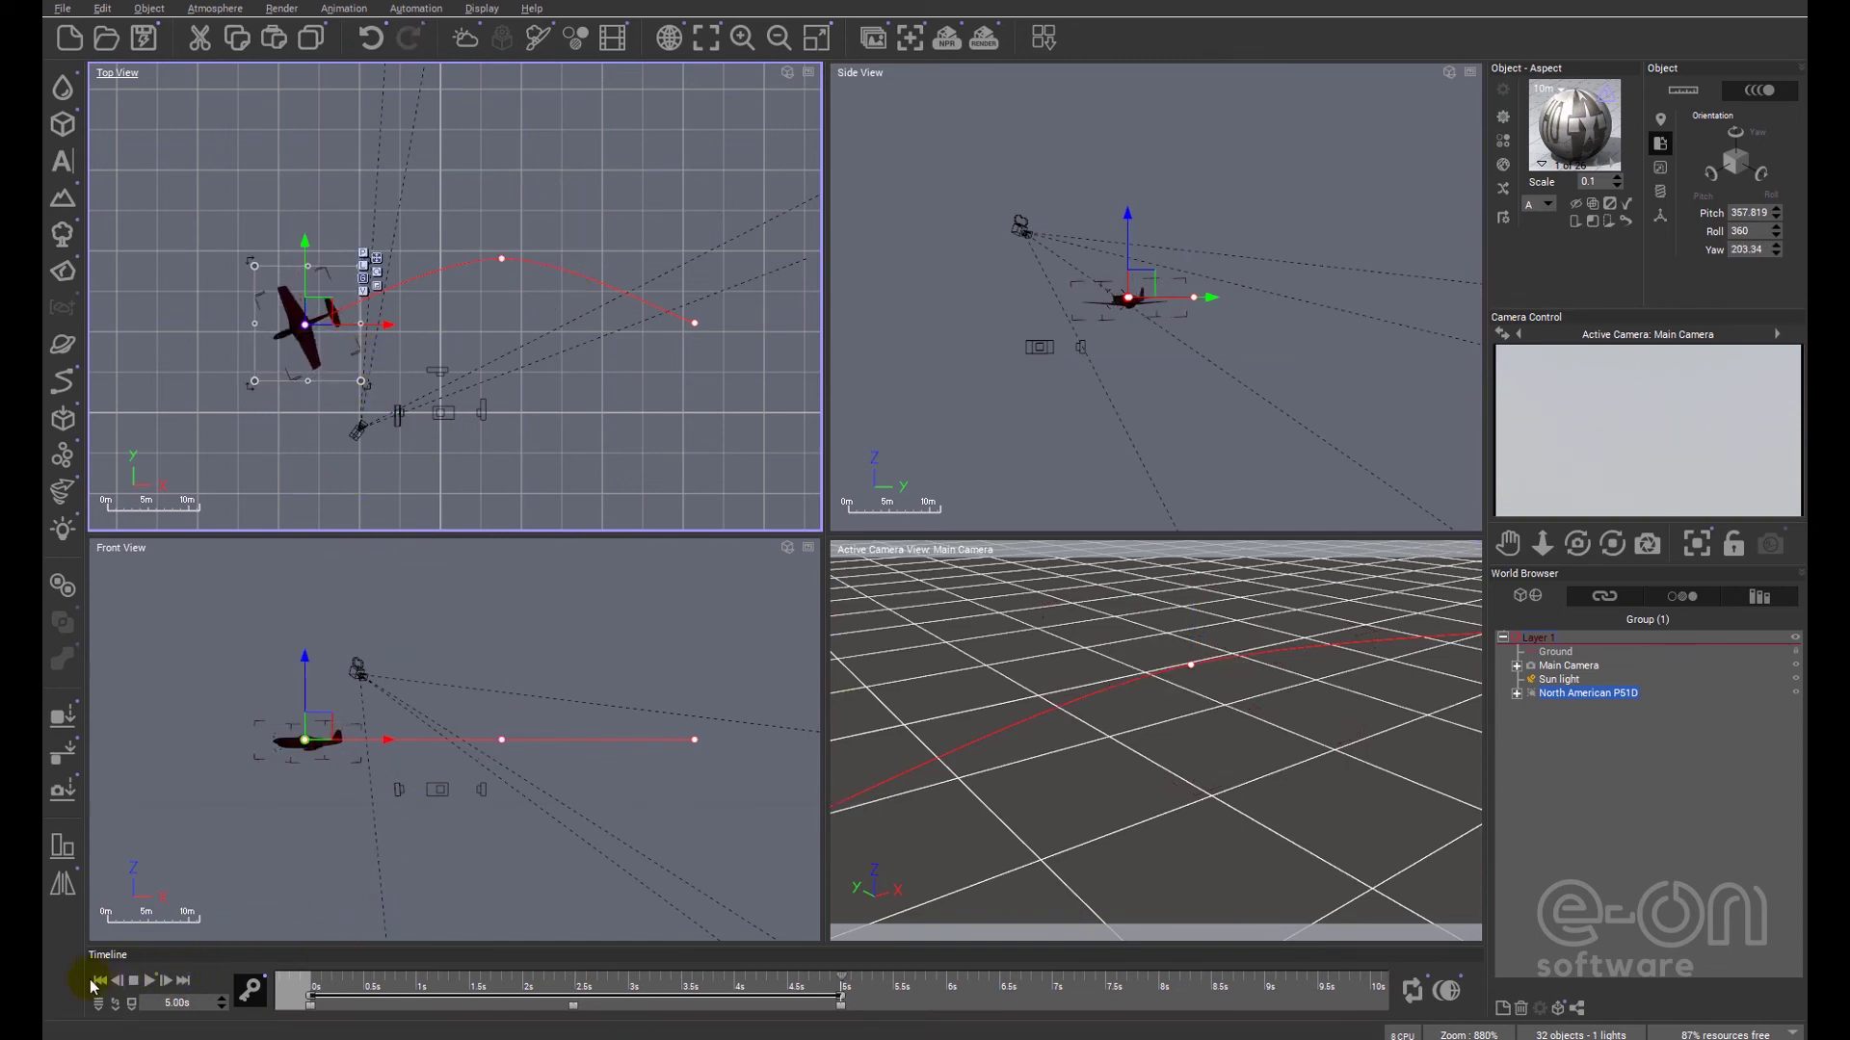
{"action": "left_click", "coordinate": [101, 981]}
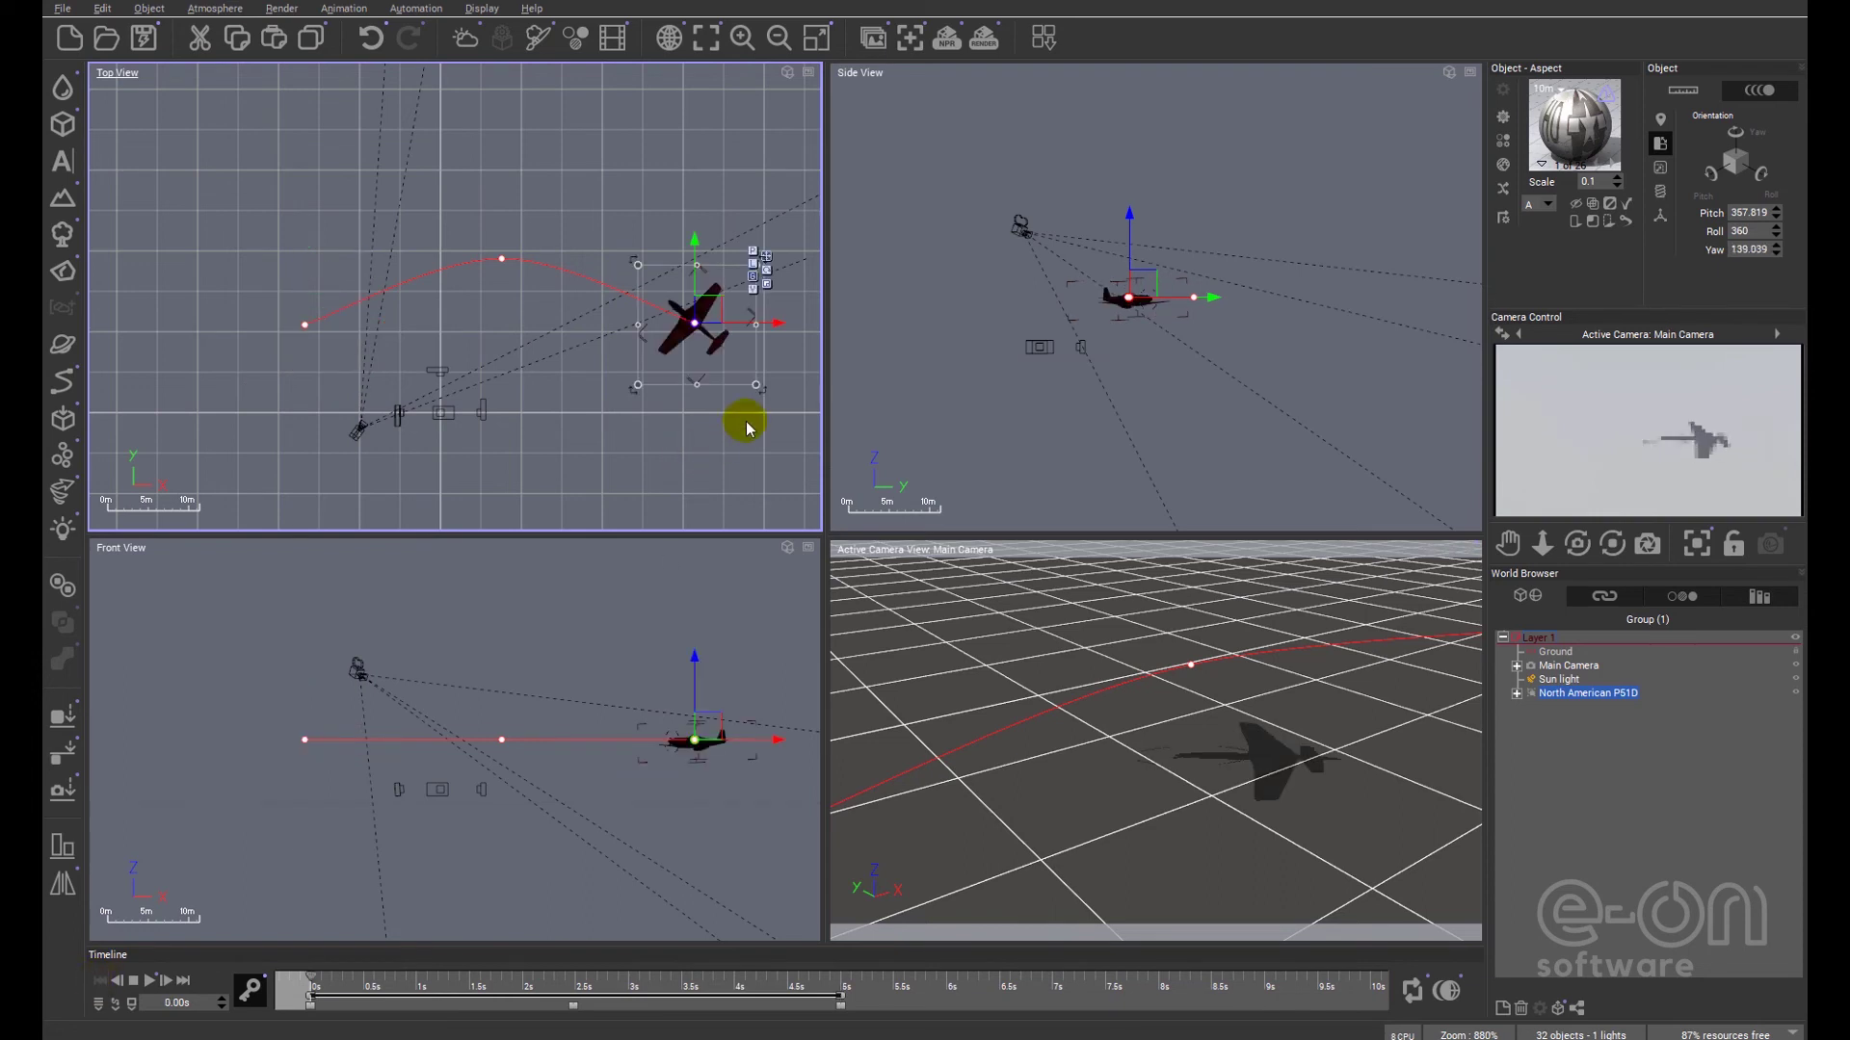
{"action": "left_click_drag", "start_coordinate": [757, 387], "coordinate": [772, 364]}
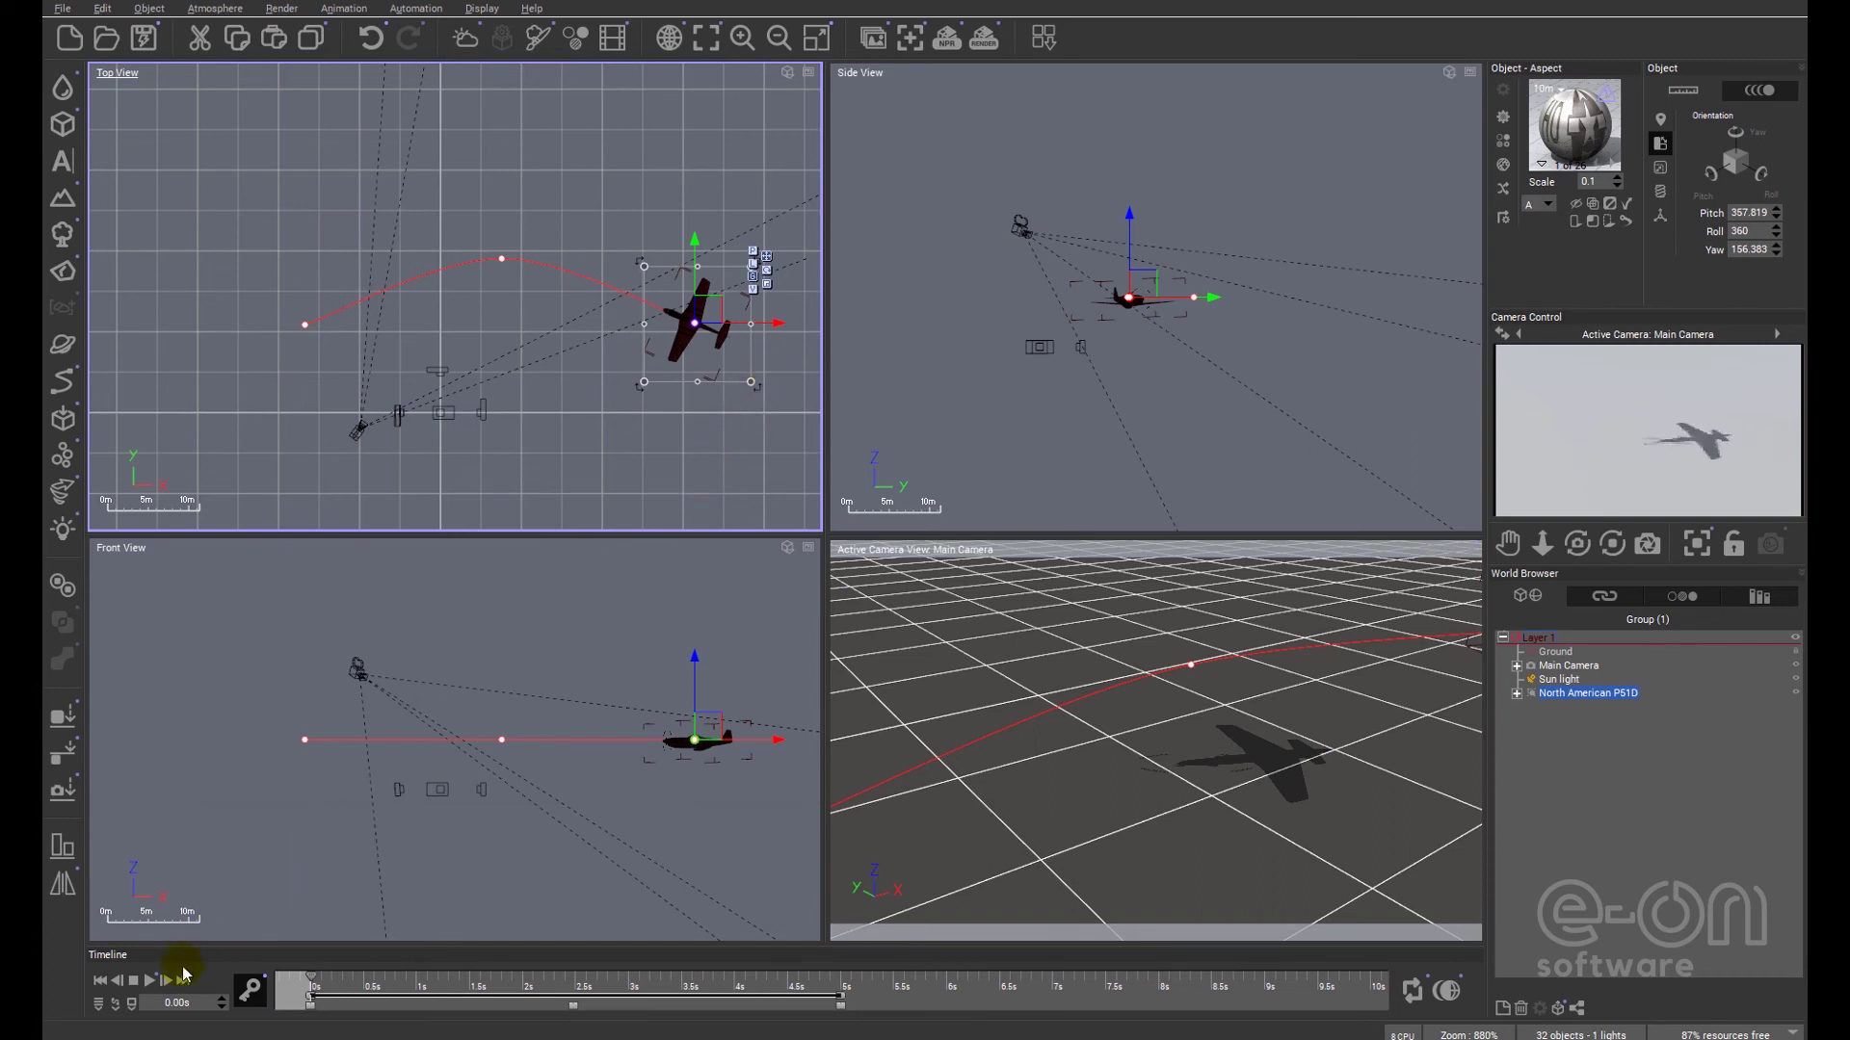
Step: Bank the plane's wings at mid-flight to about 319° pitch
{"action": "left_click", "coordinate": [165, 989]}
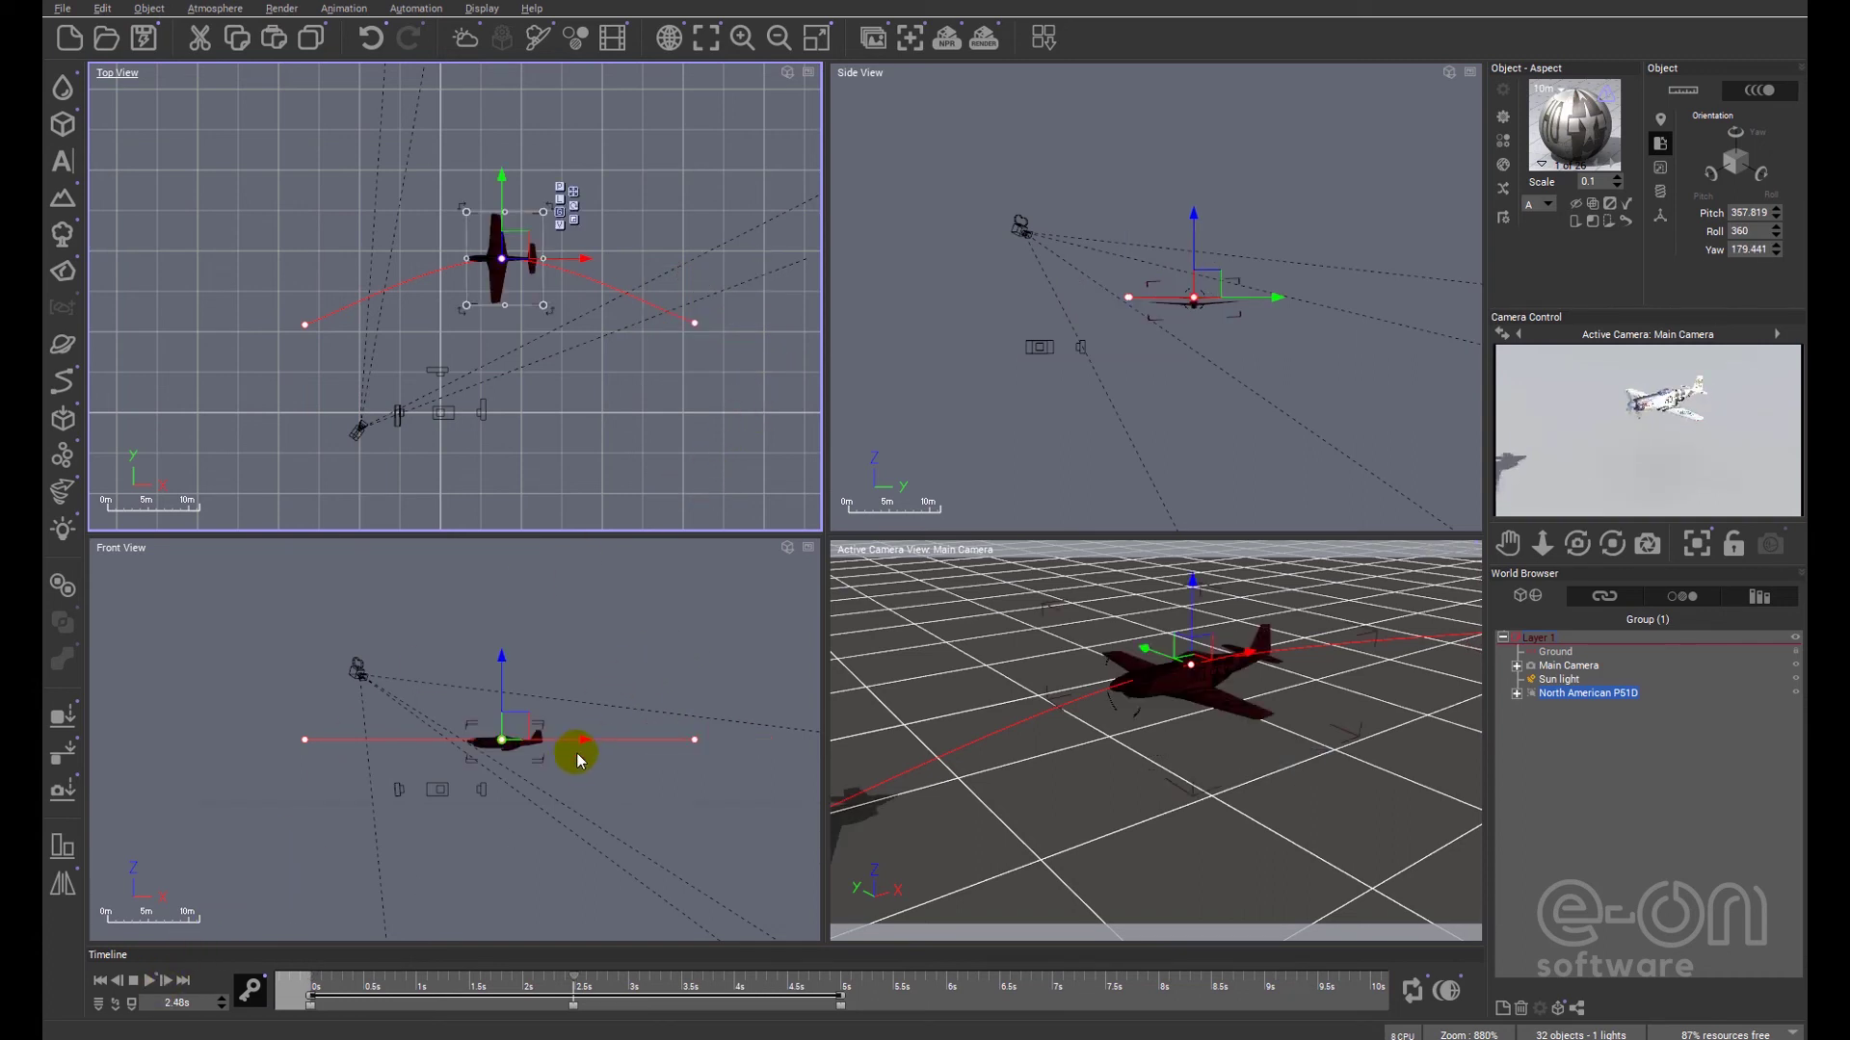
{"action": "scroll", "coordinate": [1183, 395], "scroll_direction": "up", "scroll_amount": 5}
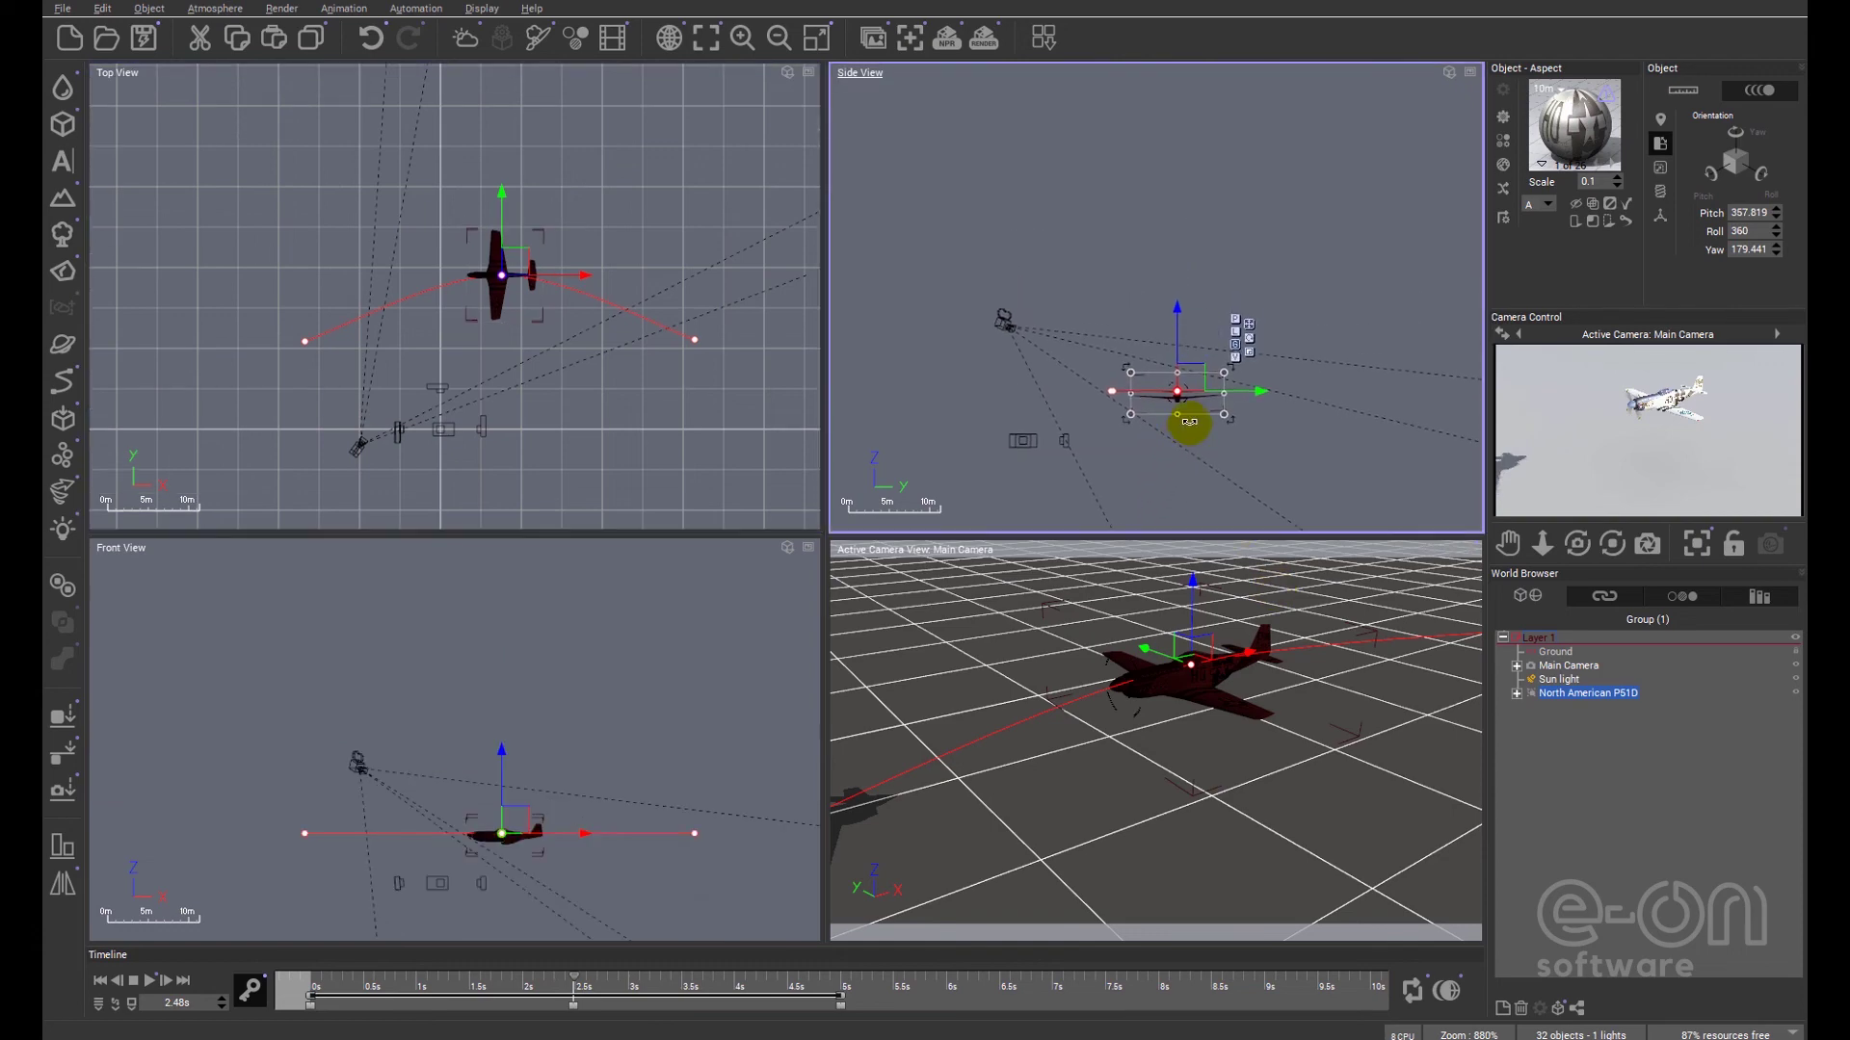
{"action": "left_click_drag", "start_coordinate": [1276, 411], "coordinate": [1275, 325]}
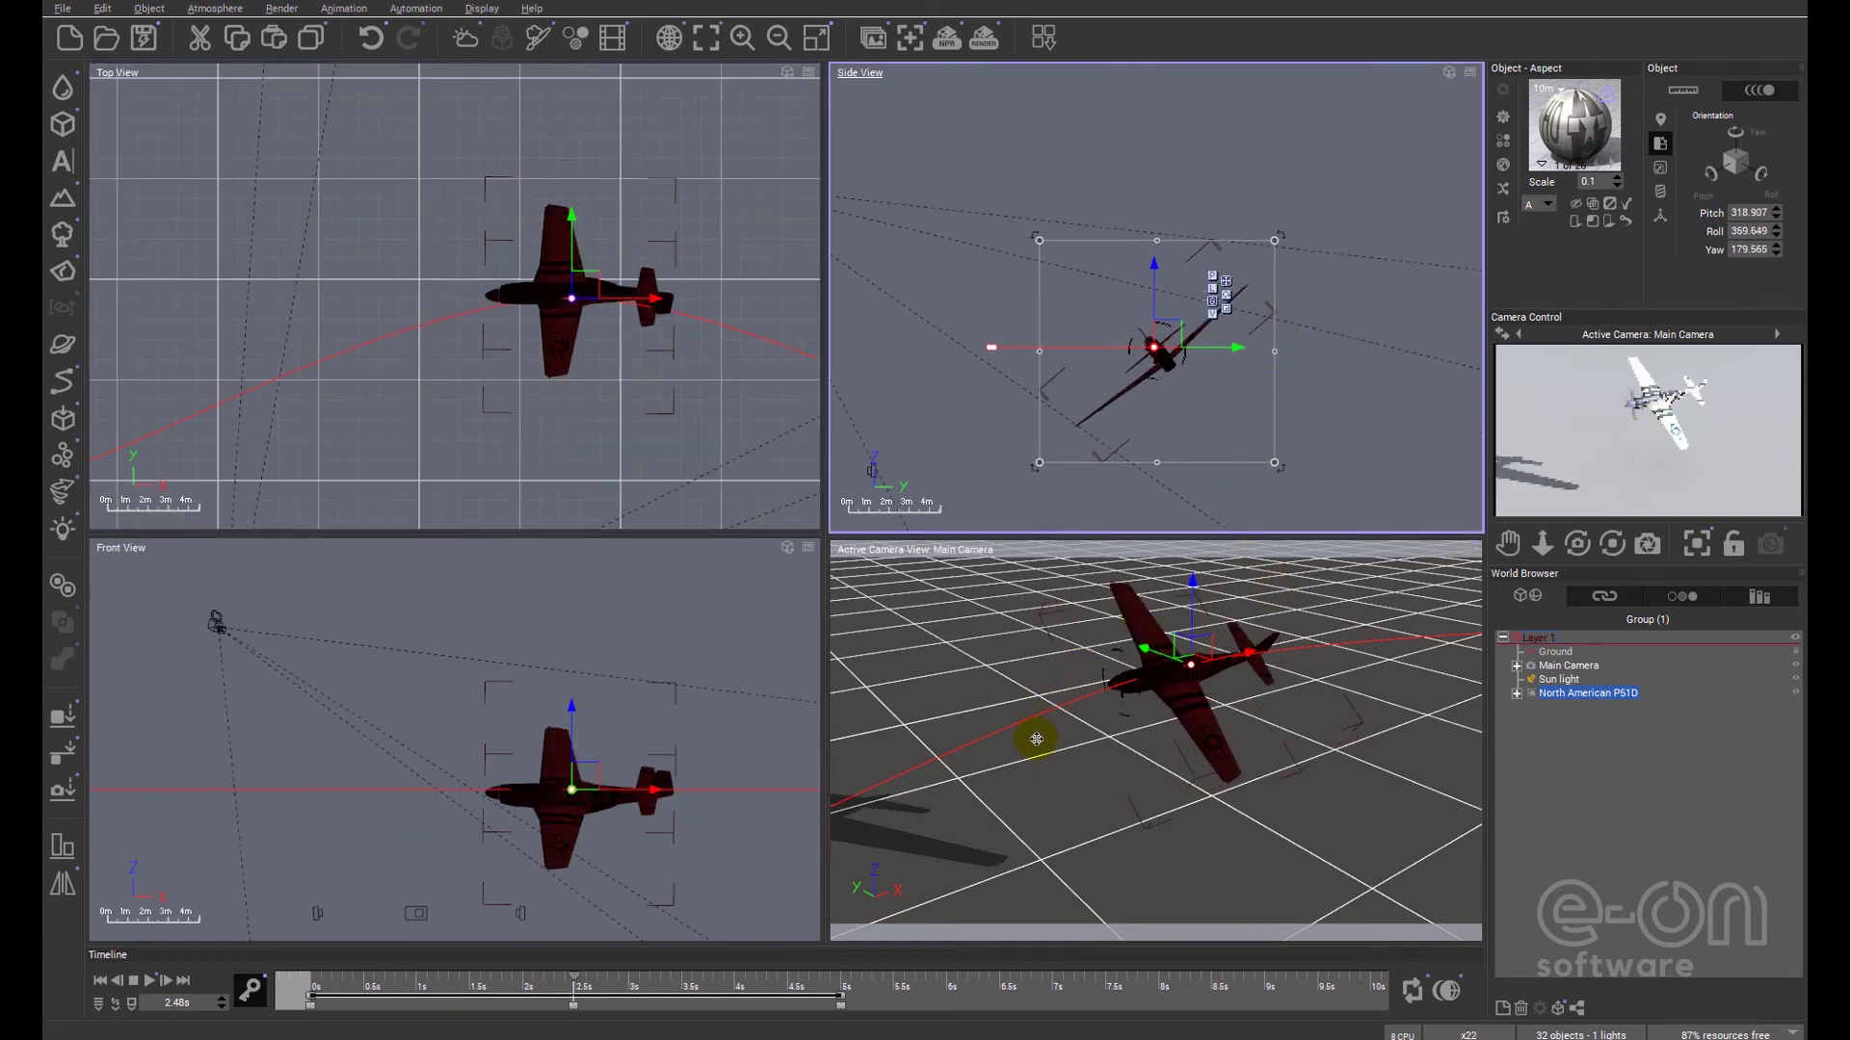
{"action": "left_click", "coordinate": [99, 981]}
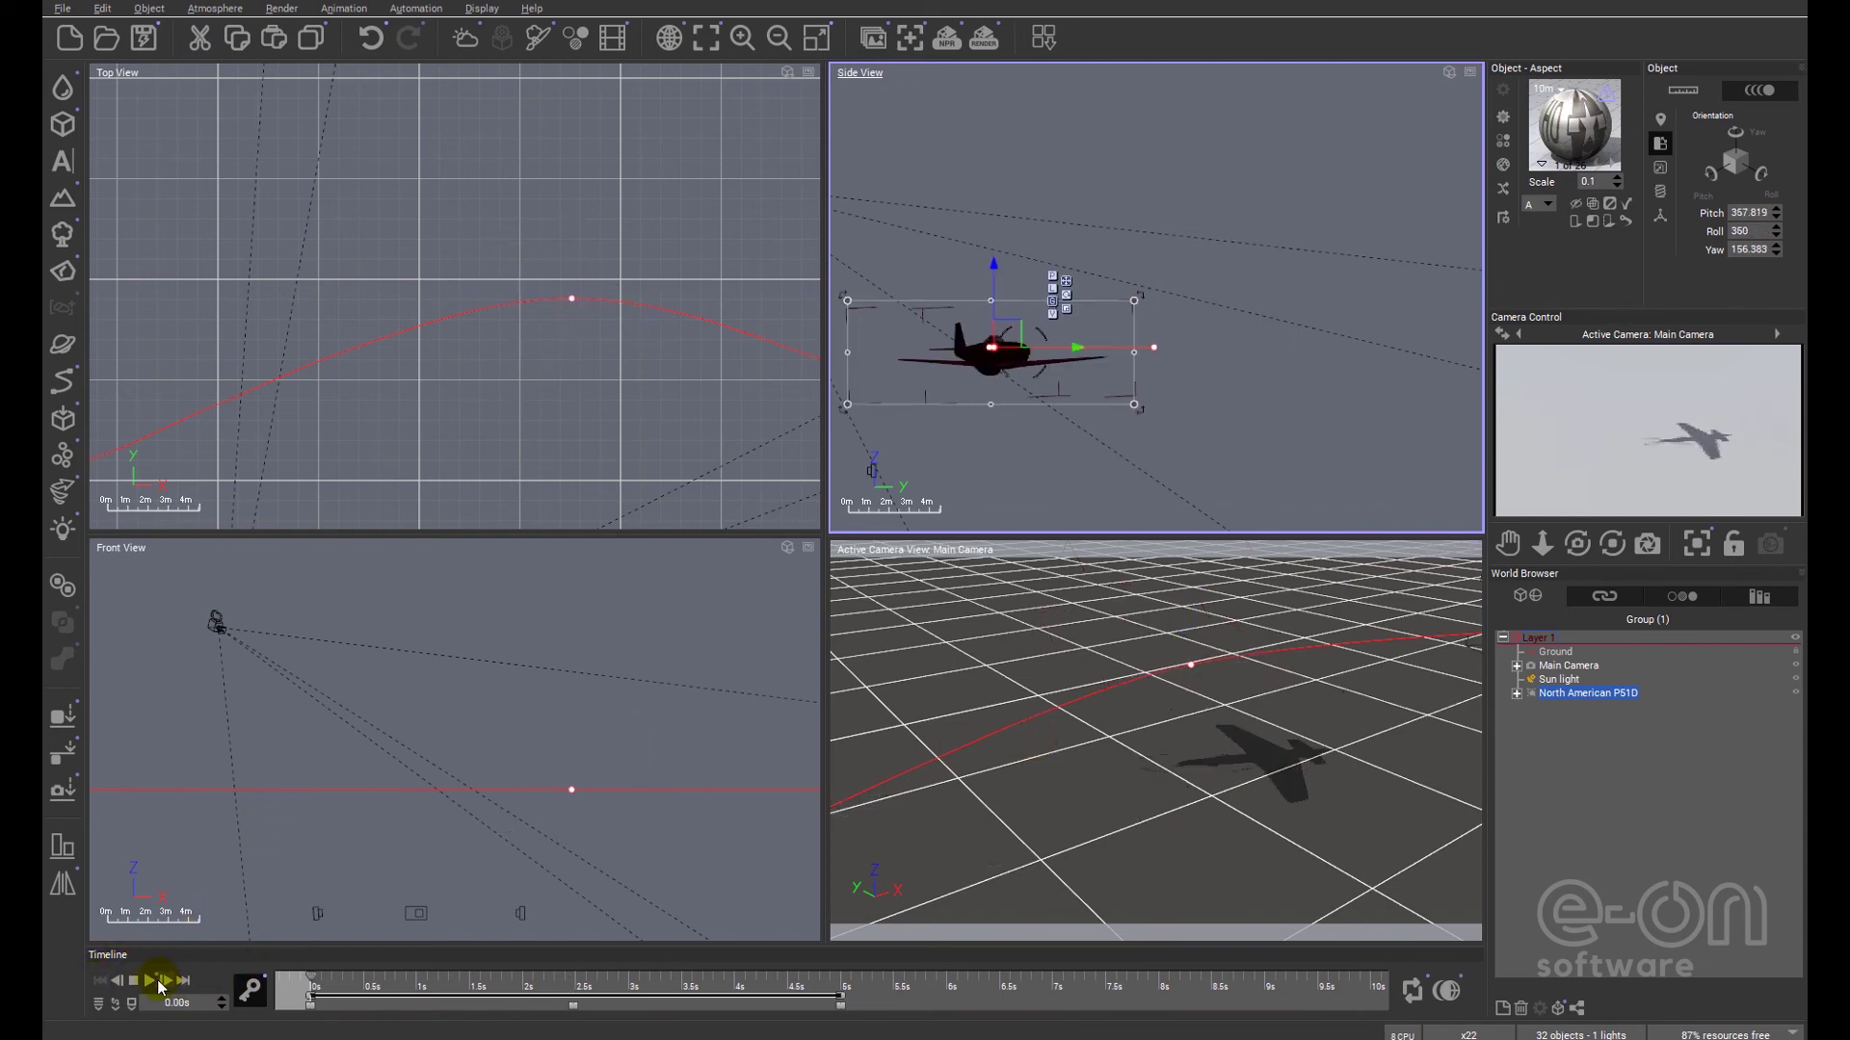
{"action": "left_click", "coordinate": [153, 982]}
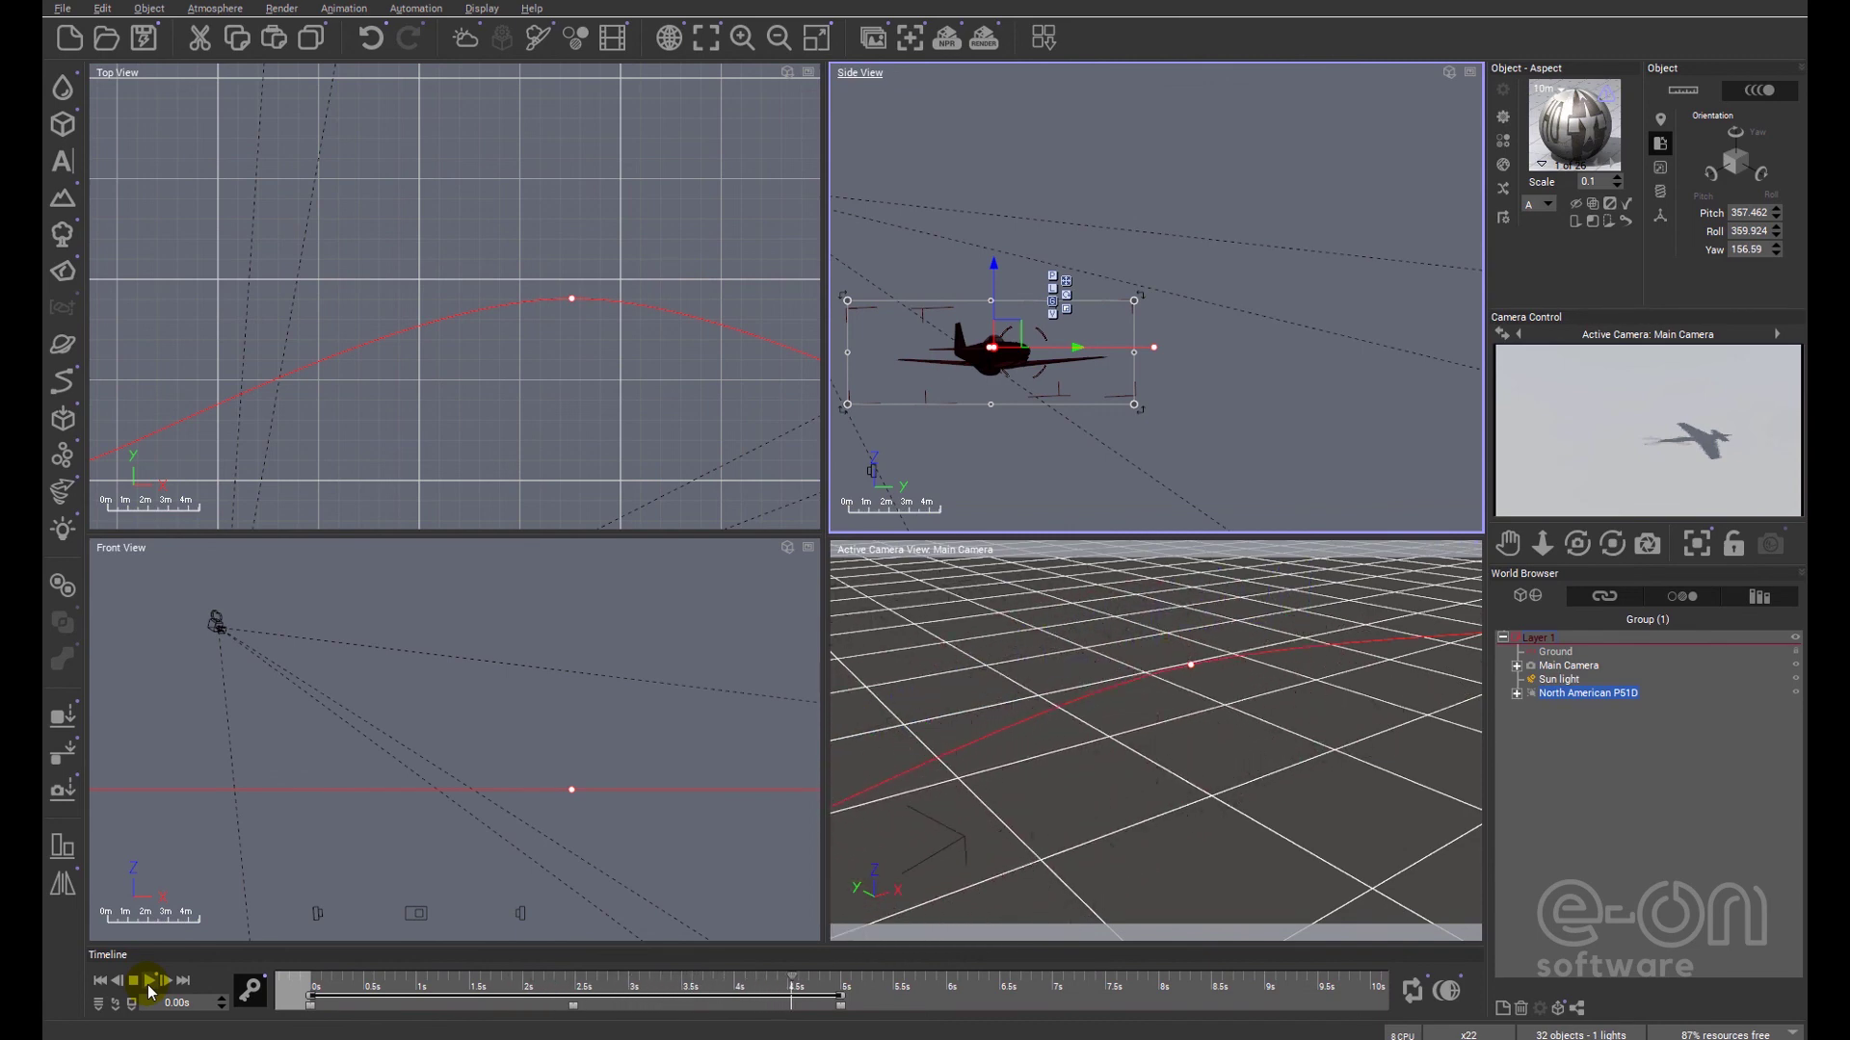
{"action": "left_click", "coordinate": [99, 982]}
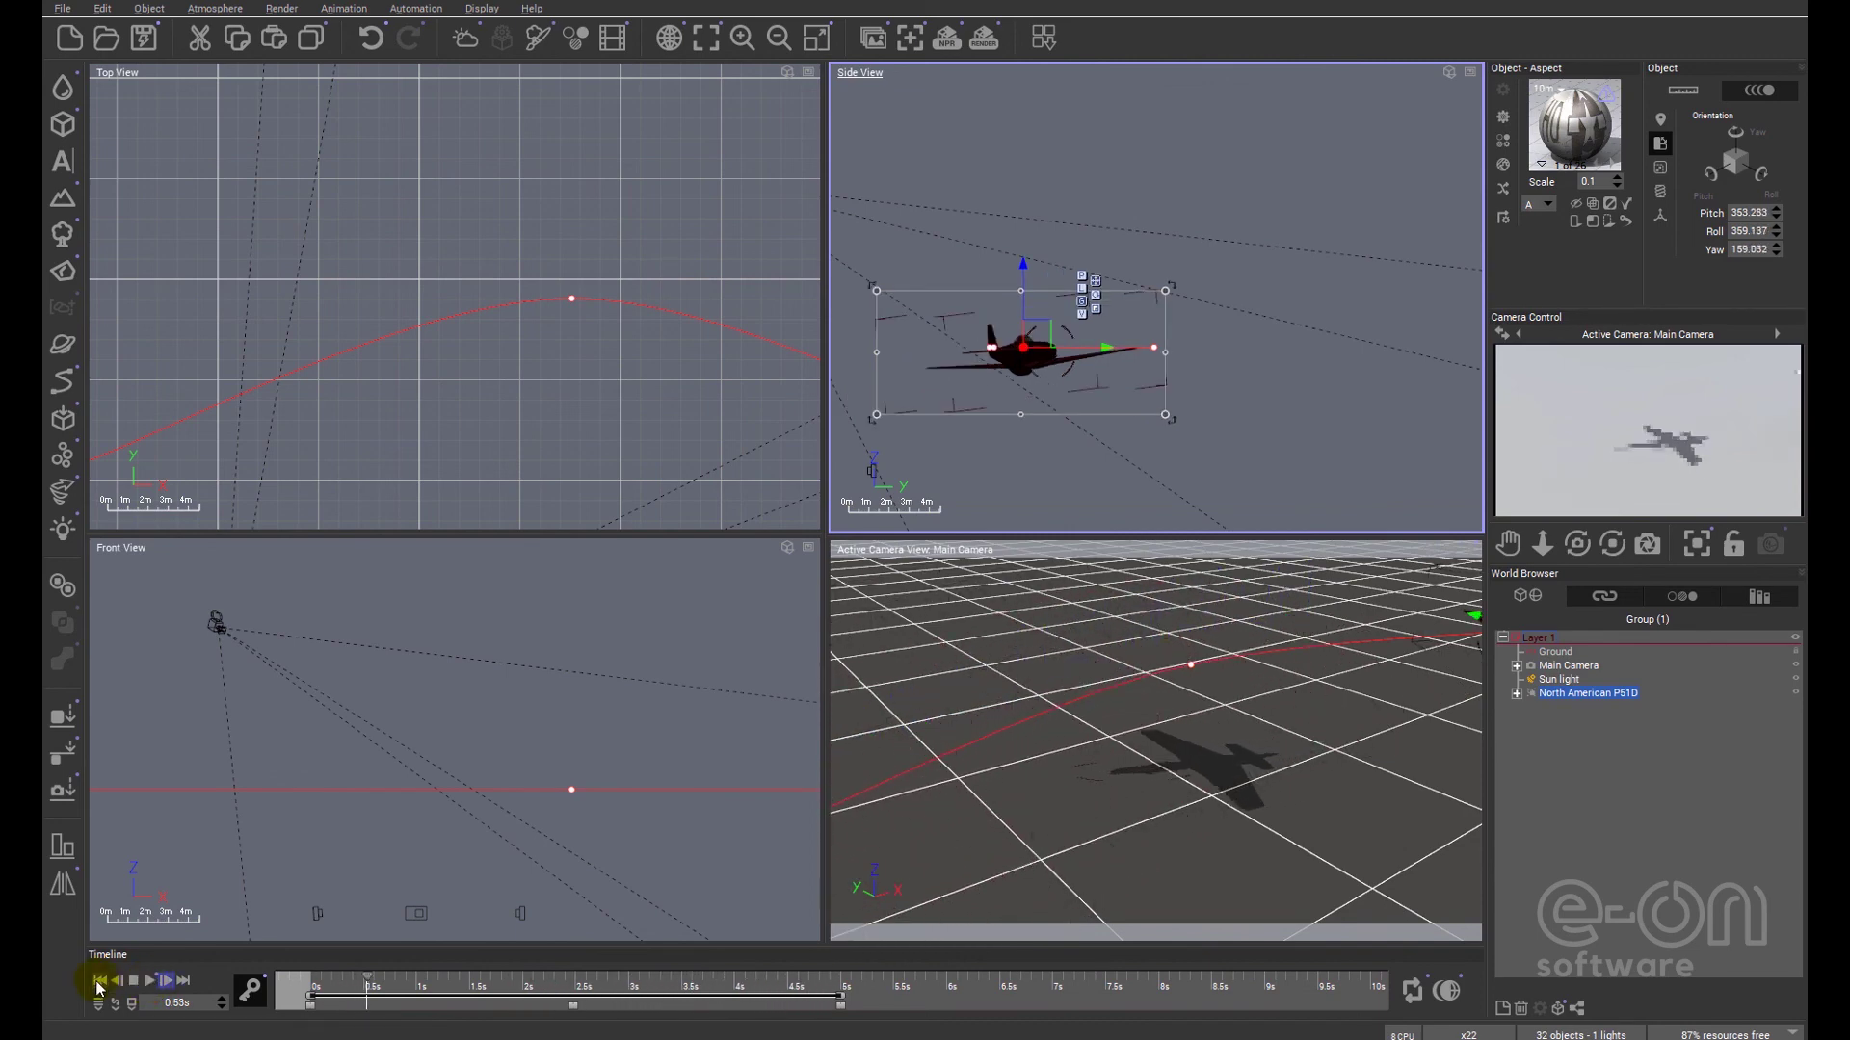
{"action": "left_click", "coordinate": [372, 981]}
{"action": "left_click_drag", "start_coordinate": [369, 975], "coordinate": [311, 975]}
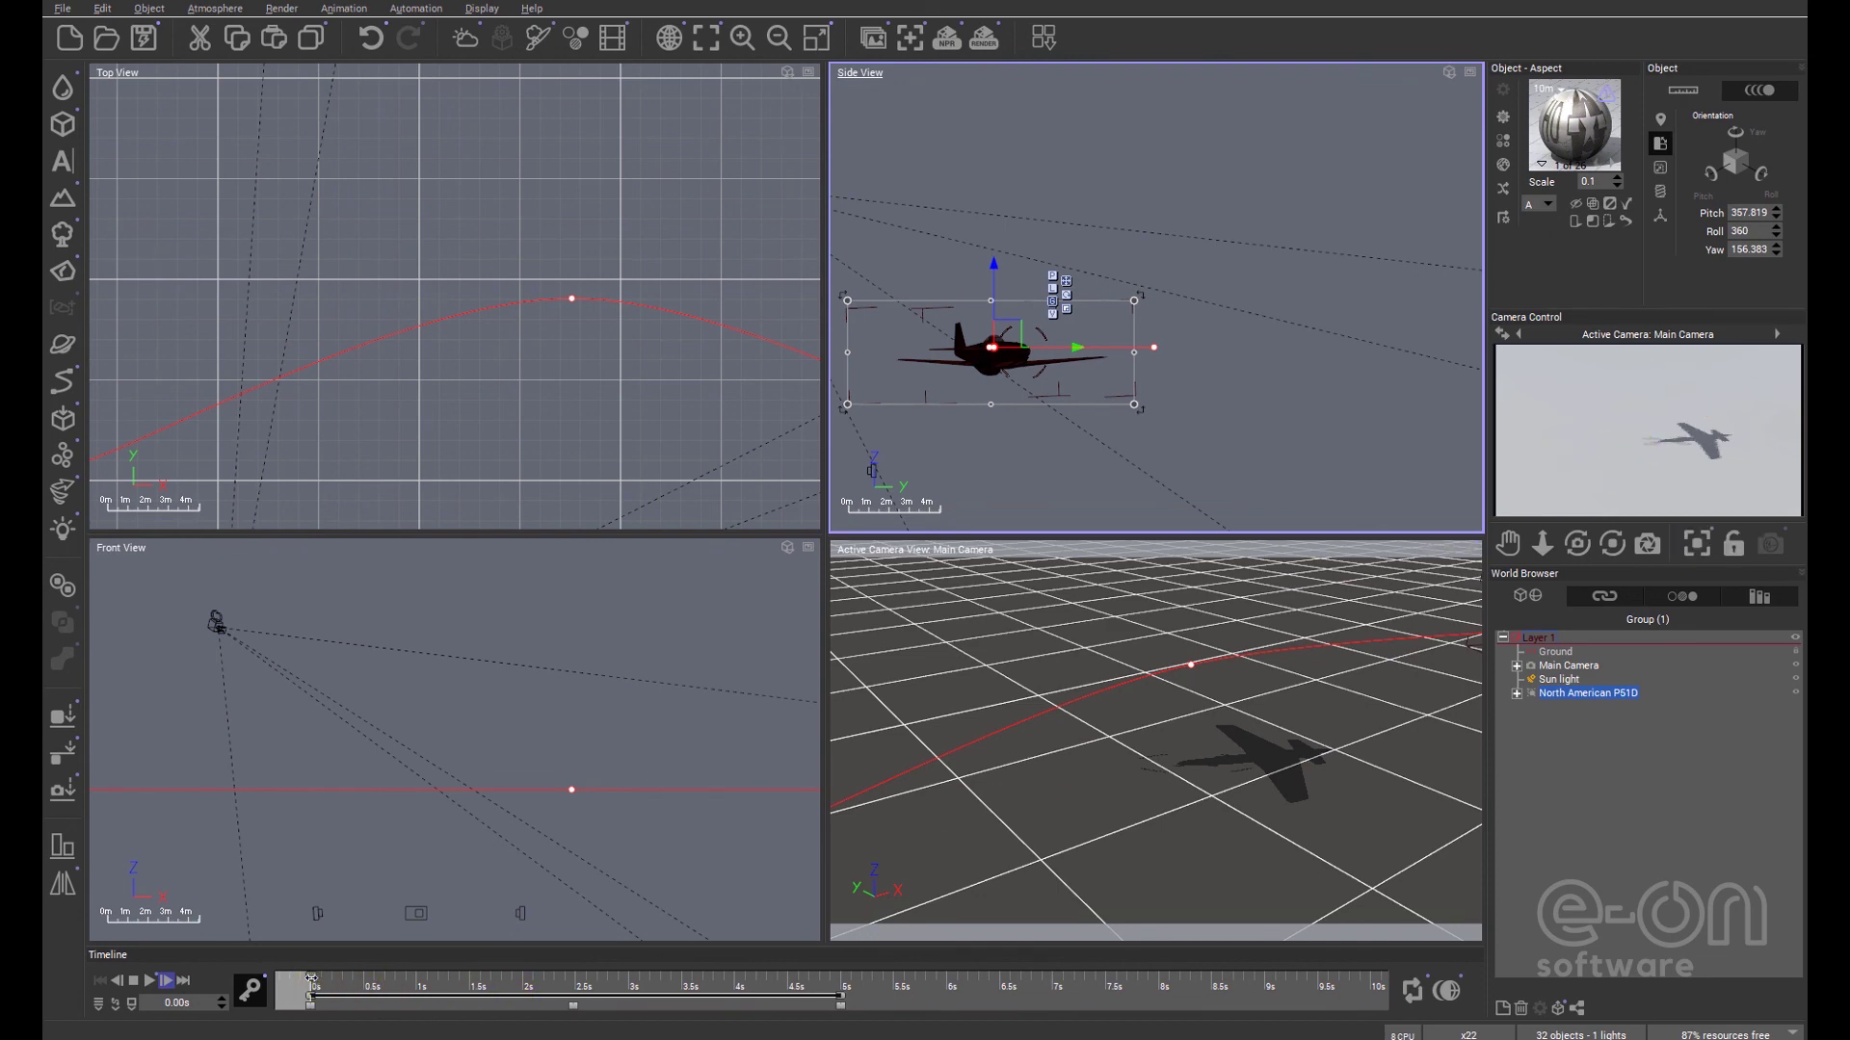
Step: Render the 2.48 s banking frame from the Main Camera at 800x450, then close the render
{"action": "left_click_drag", "start_coordinate": [312, 976], "coordinate": [573, 979]}
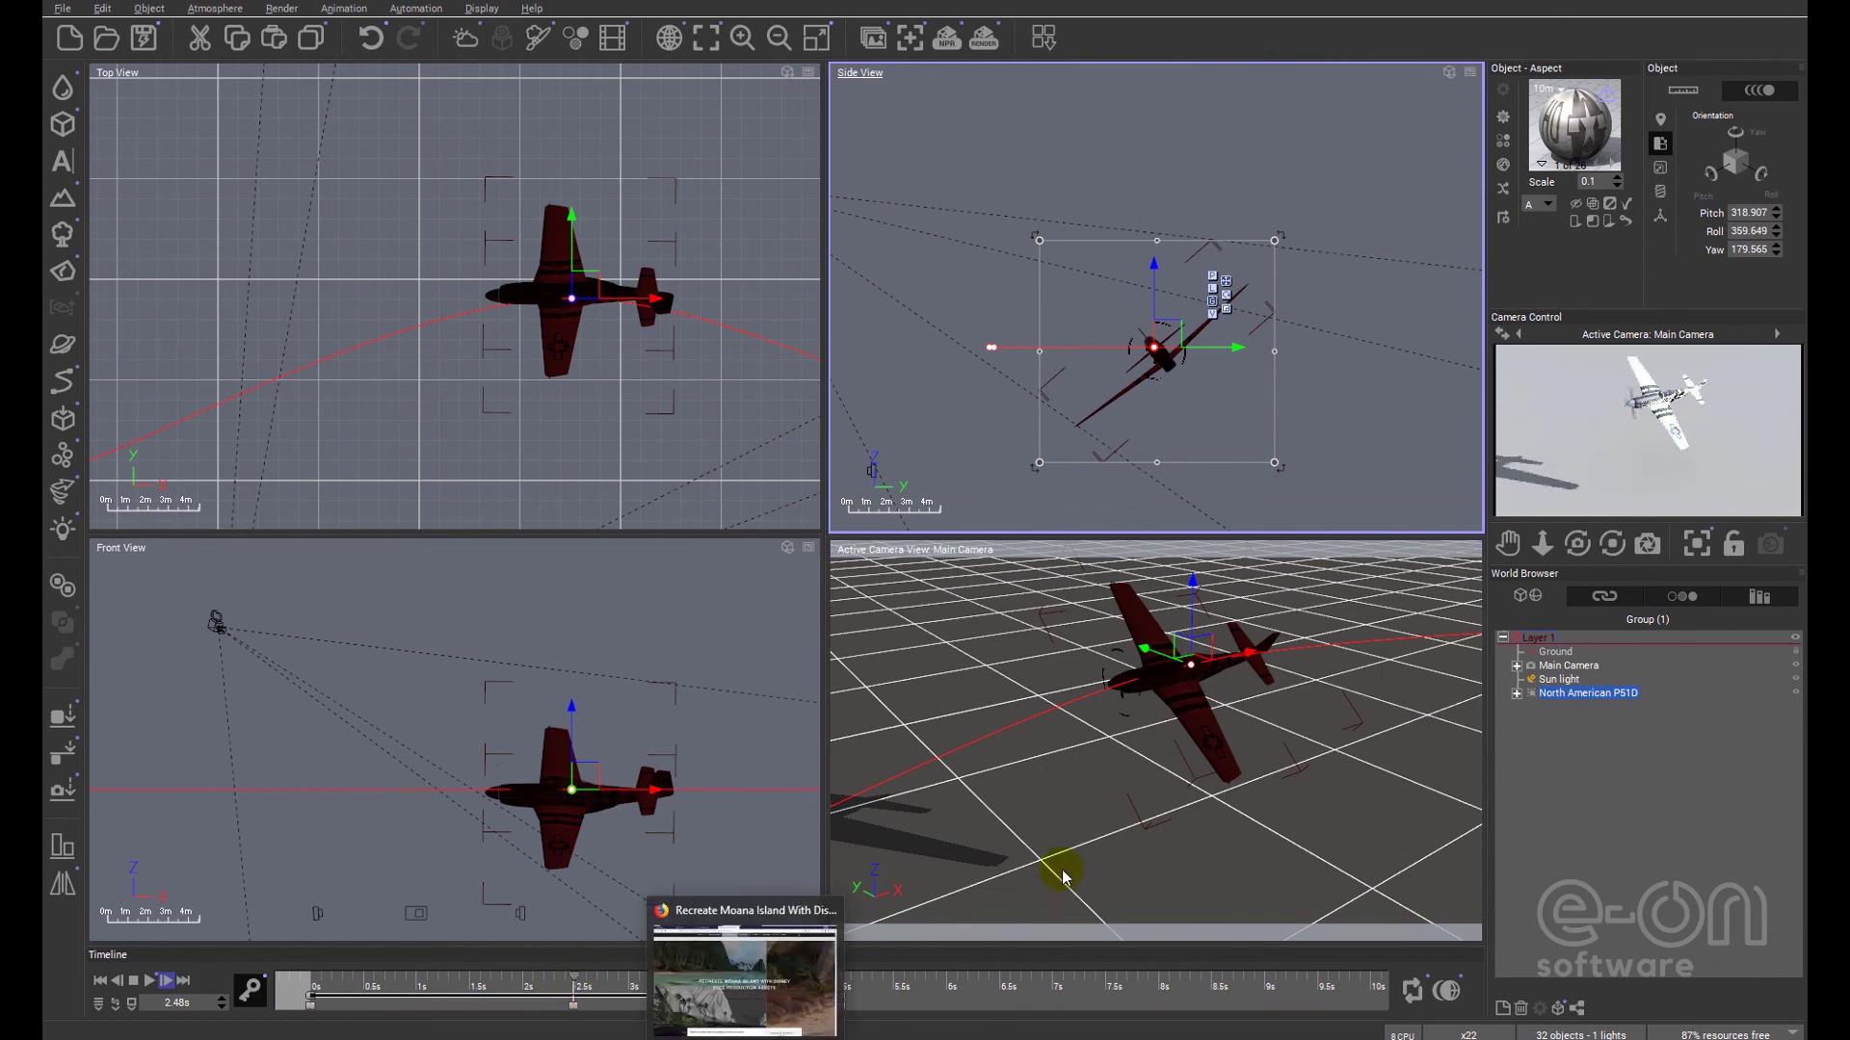
{"action": "left_click", "coordinate": [1181, 790]}
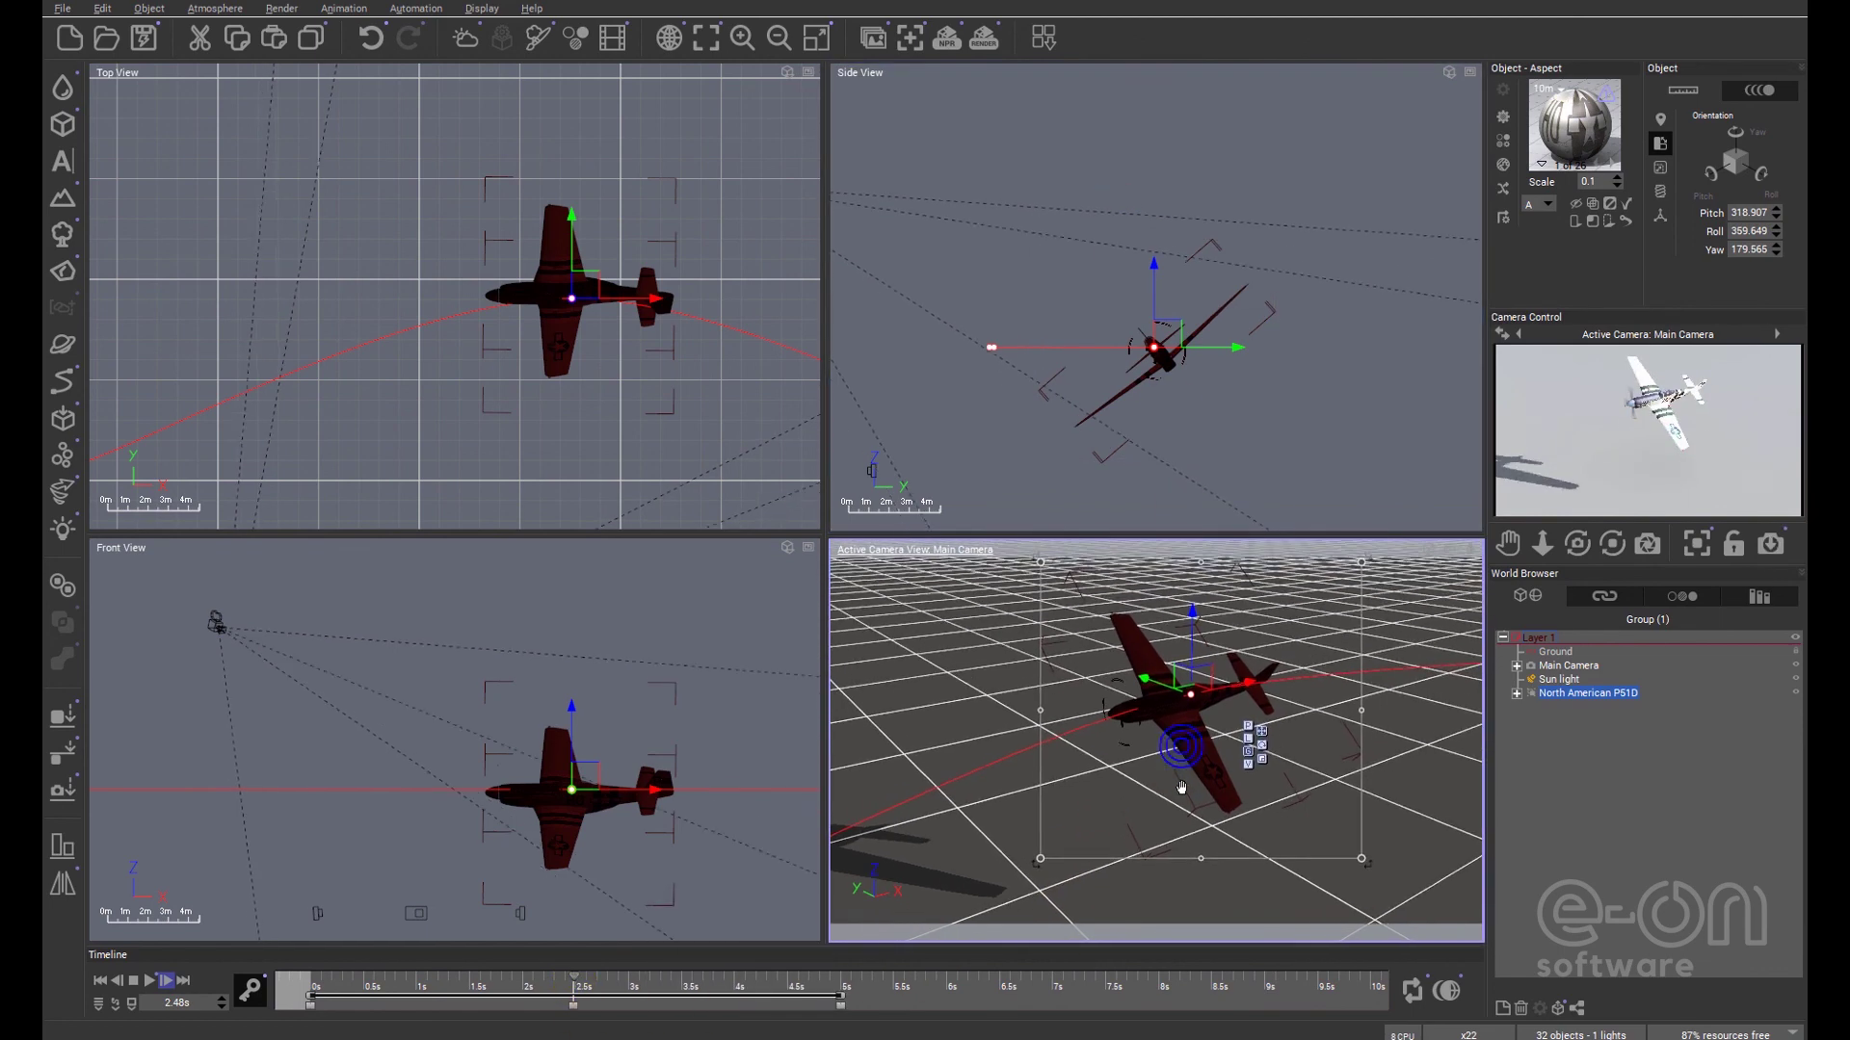
{"action": "key", "text": "ctrl+F9"}
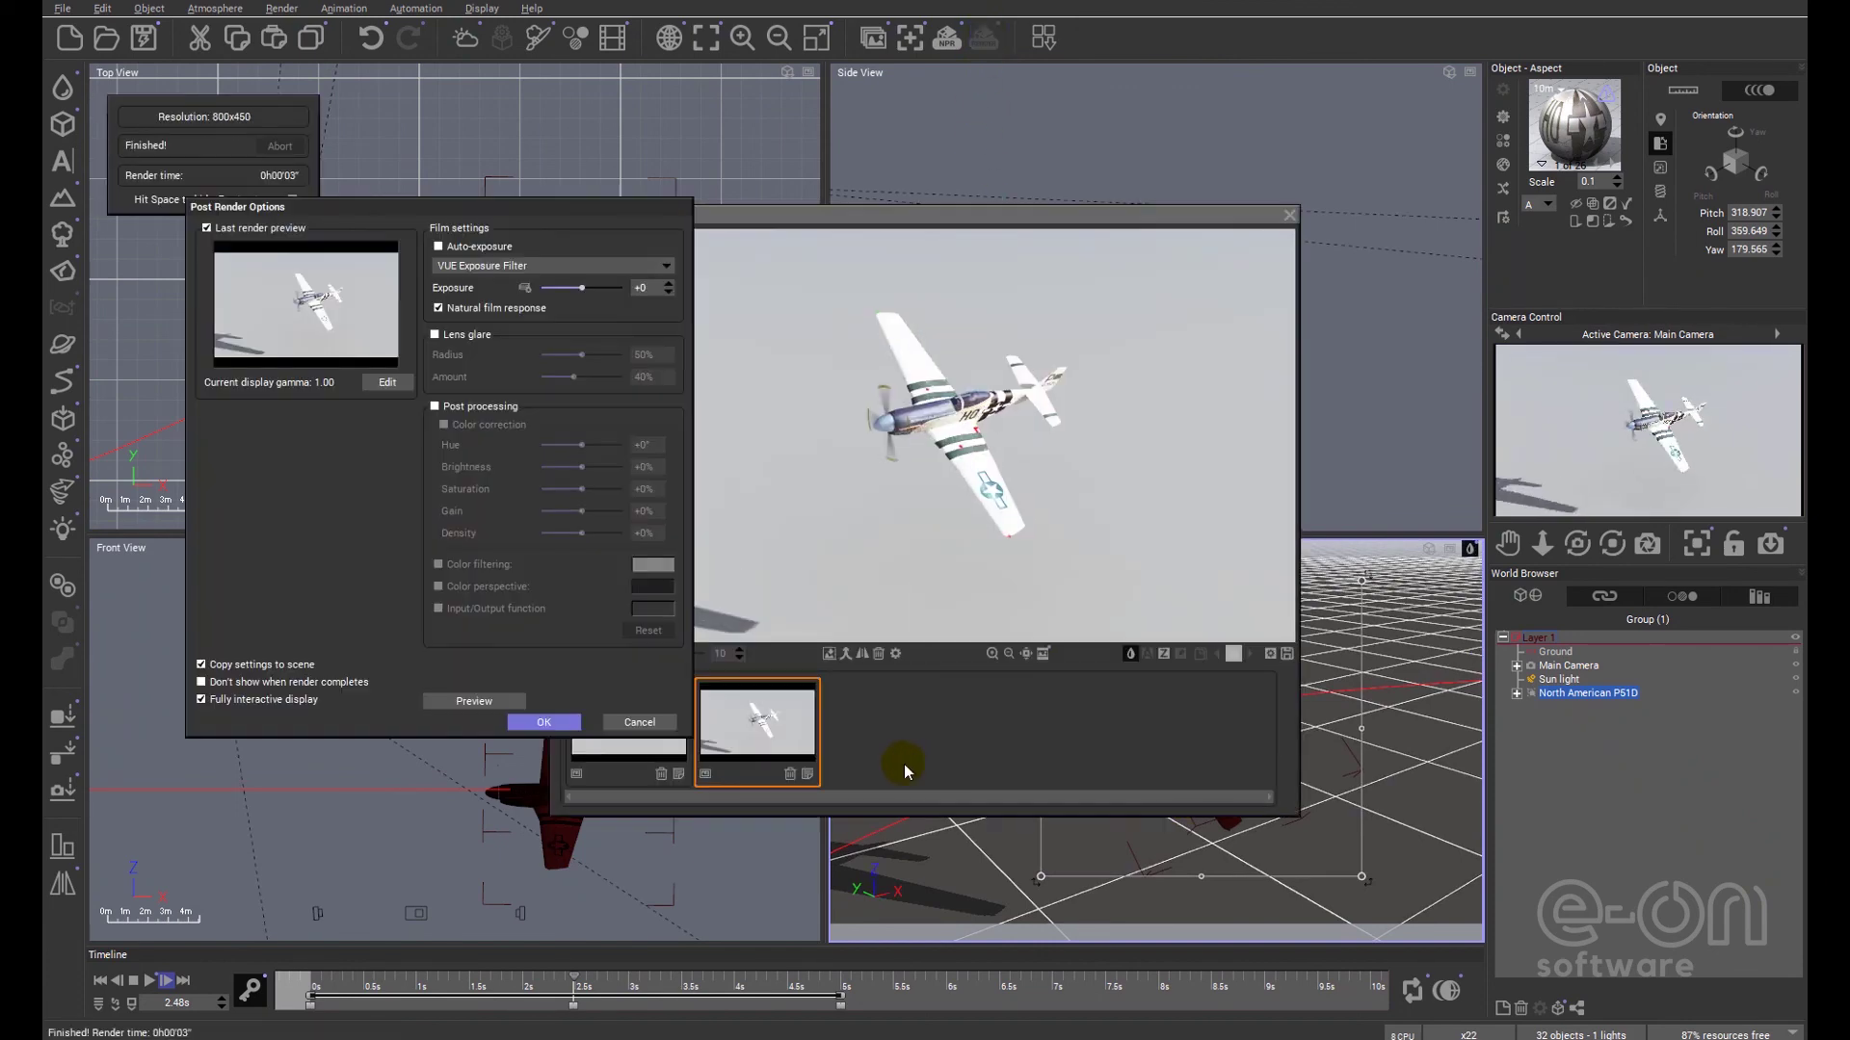
{"action": "left_click", "coordinate": [542, 722]}
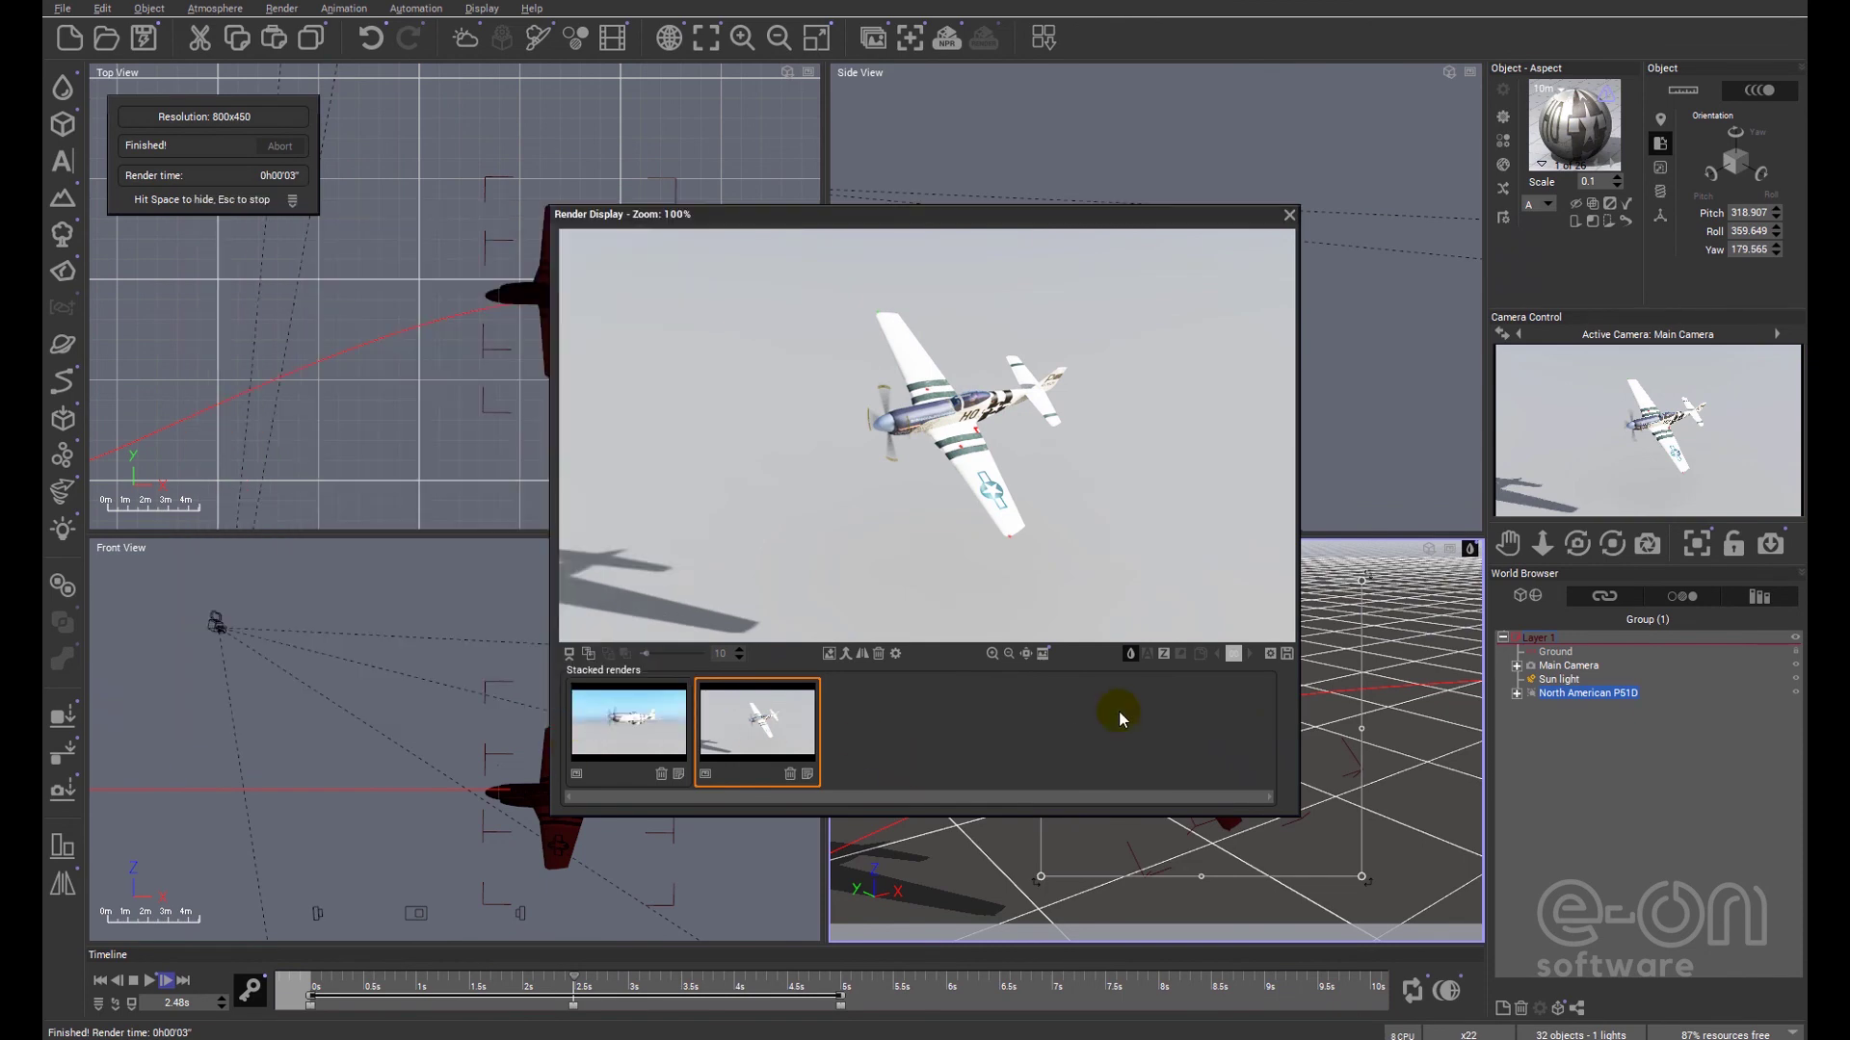
{"action": "left_click", "coordinate": [1289, 213]}
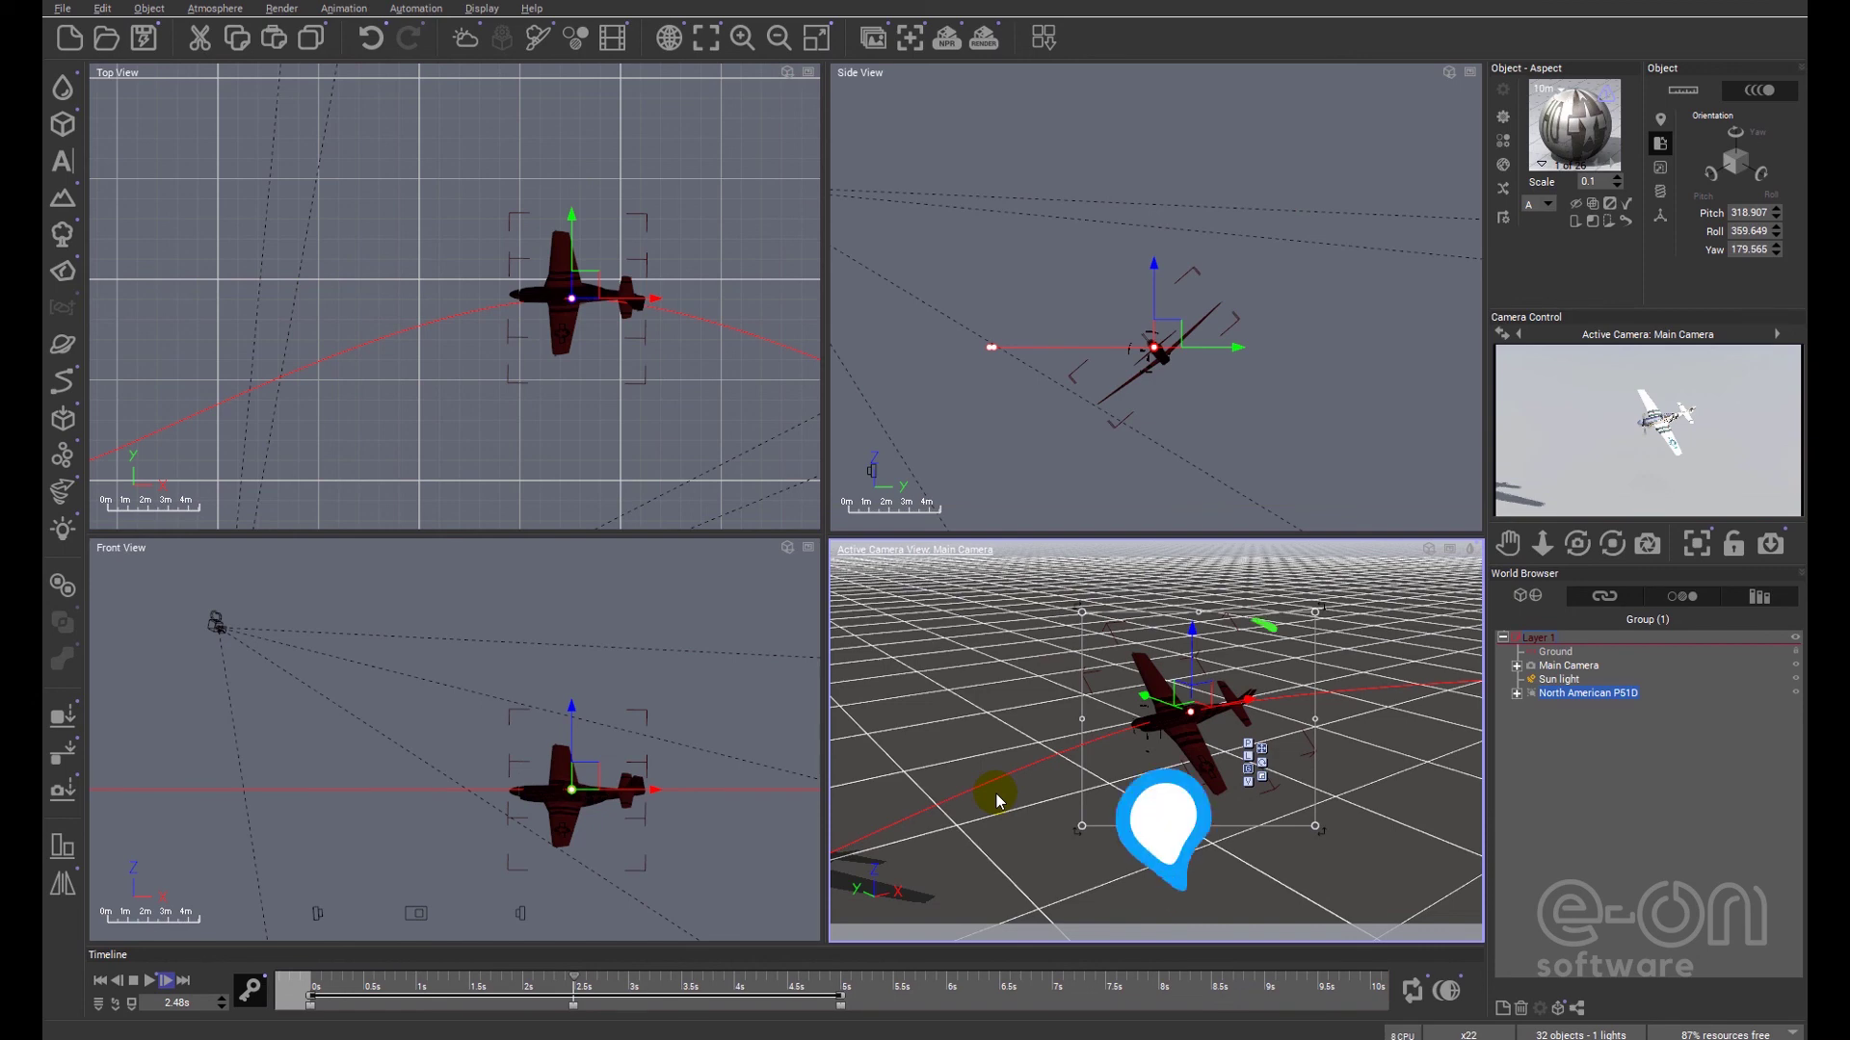